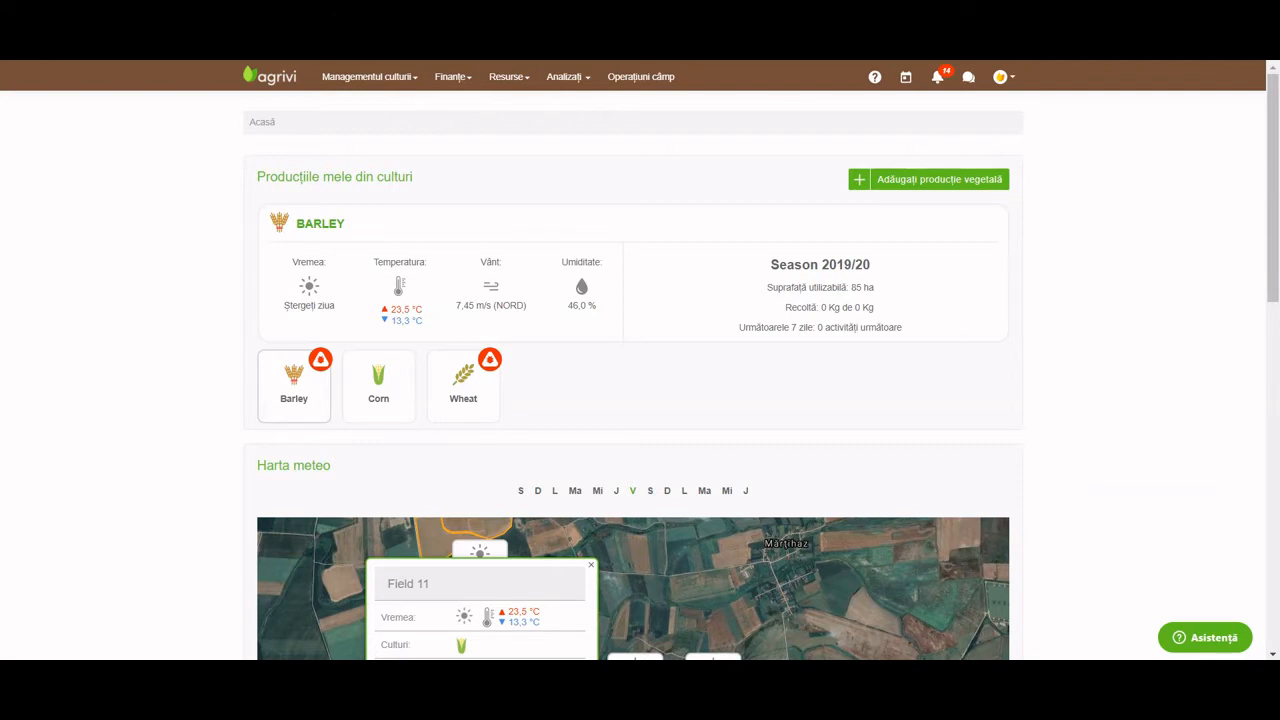
Close the Field 11 weather popup on the Harta meteo map.
click(591, 566)
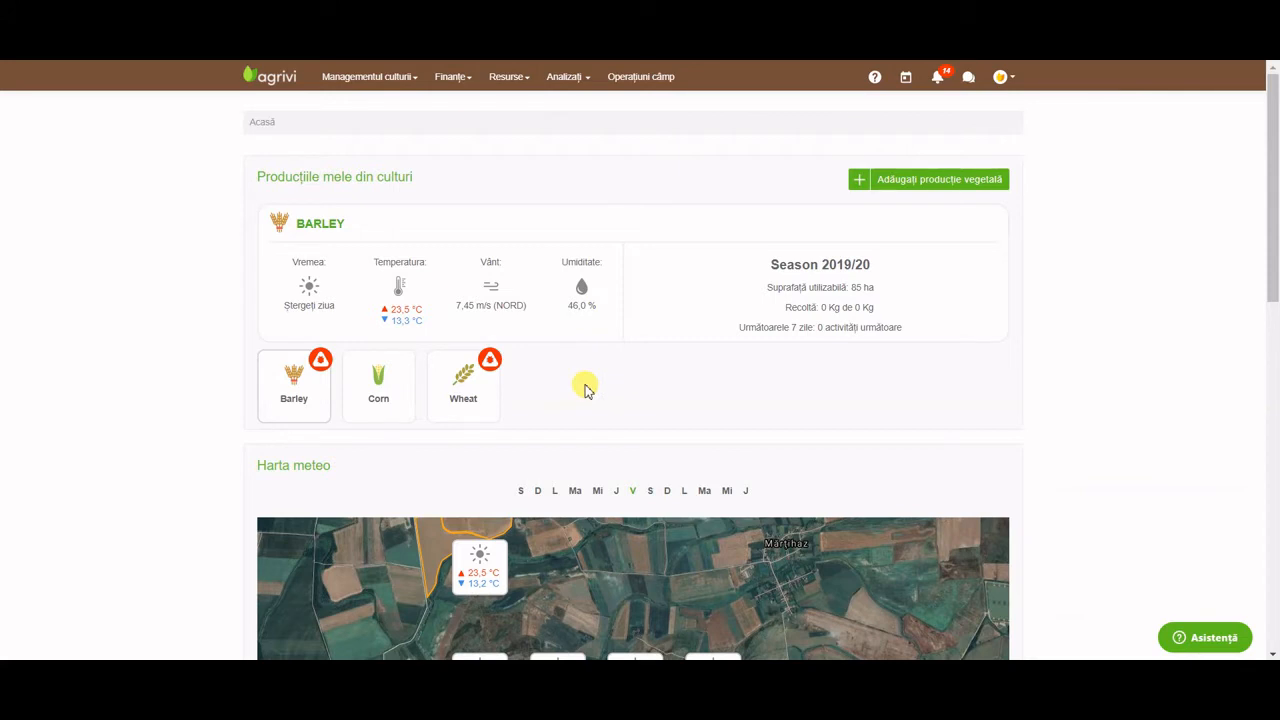
Scroll through the dashboard's weather map, finance and resources overviews and back up.
scroll(585, 390, down, 3)
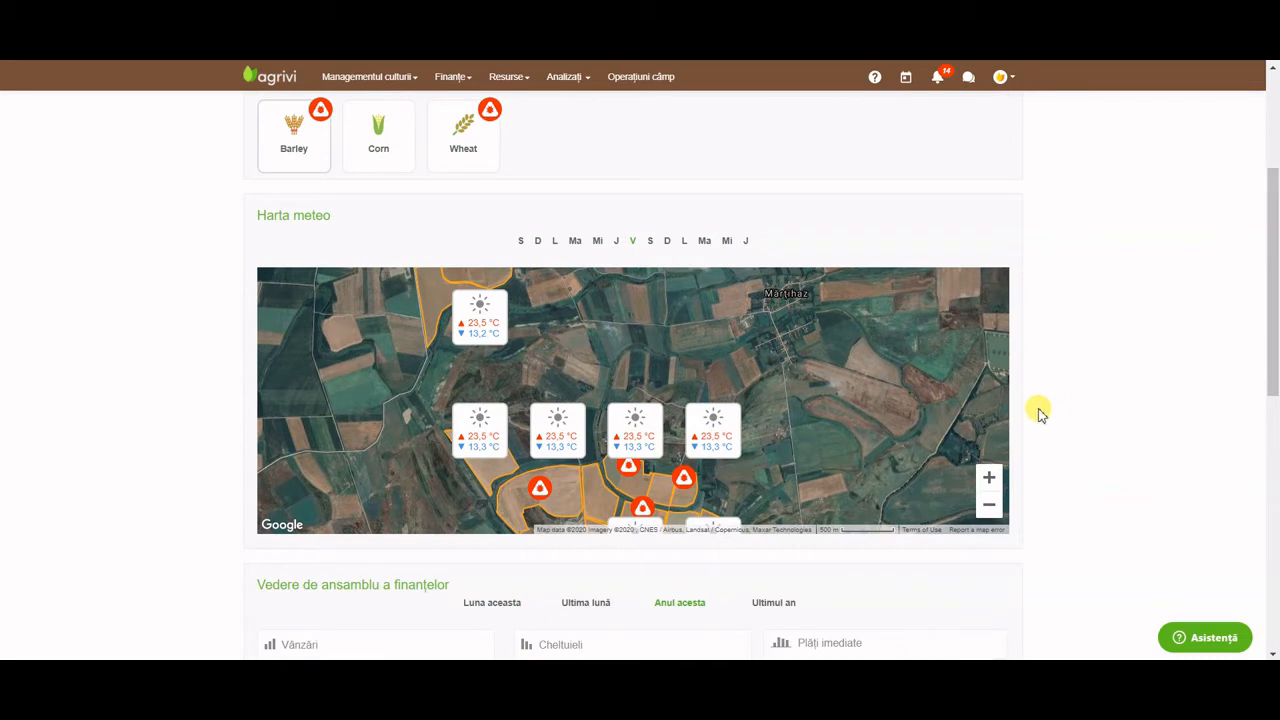
drag(940, 414, 934, 374)
scroll(1100, 410, down, 2)
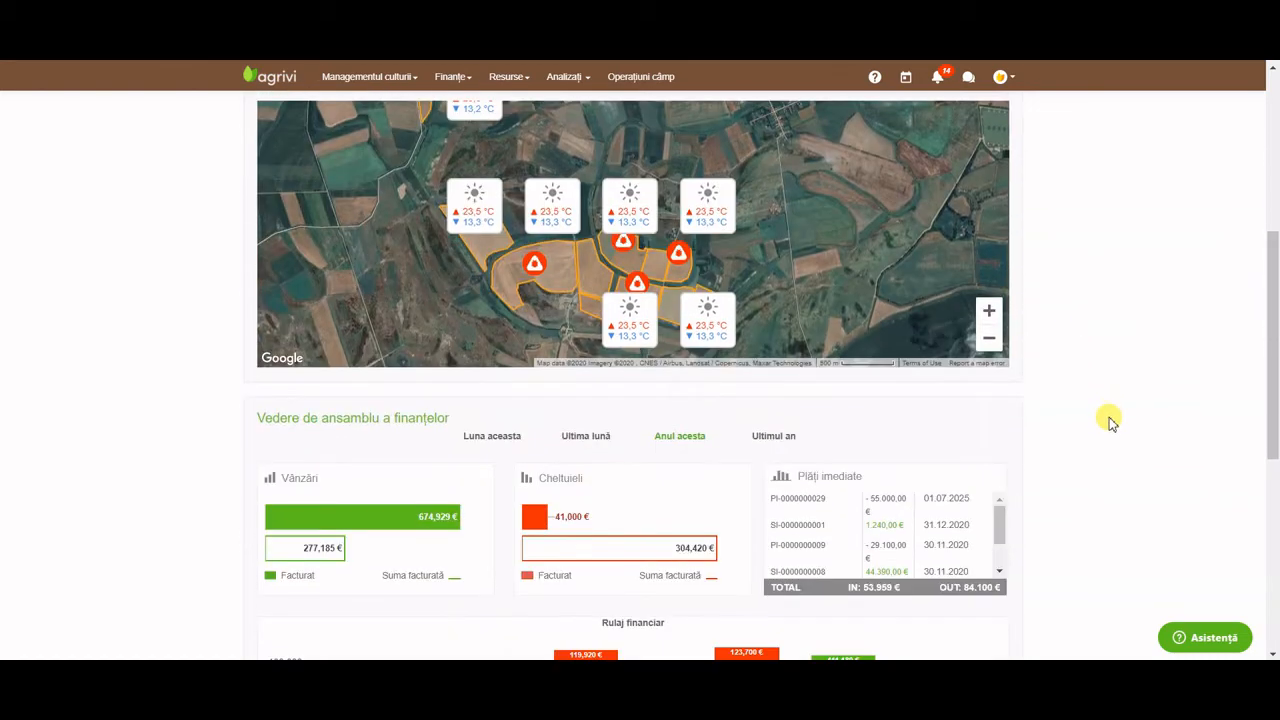
scroll(1108, 420, down, 2)
scroll(1108, 422, down, 4)
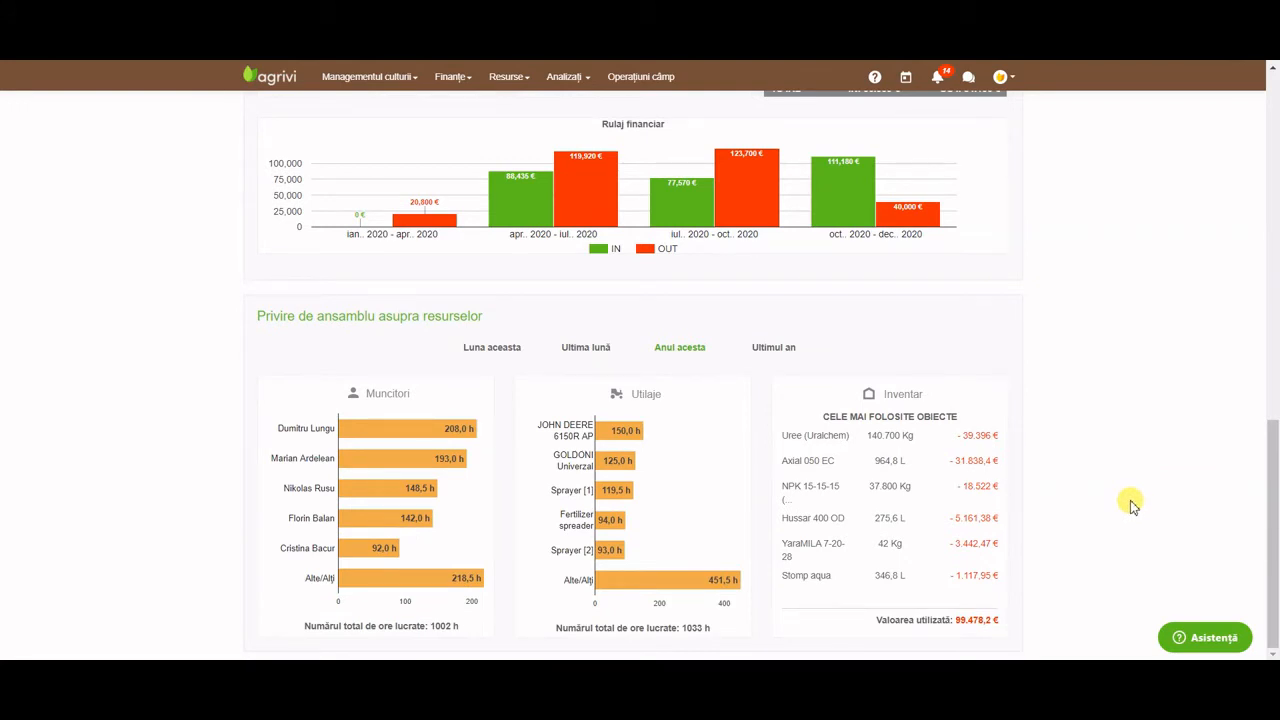
scroll(1130, 505, up, 10)
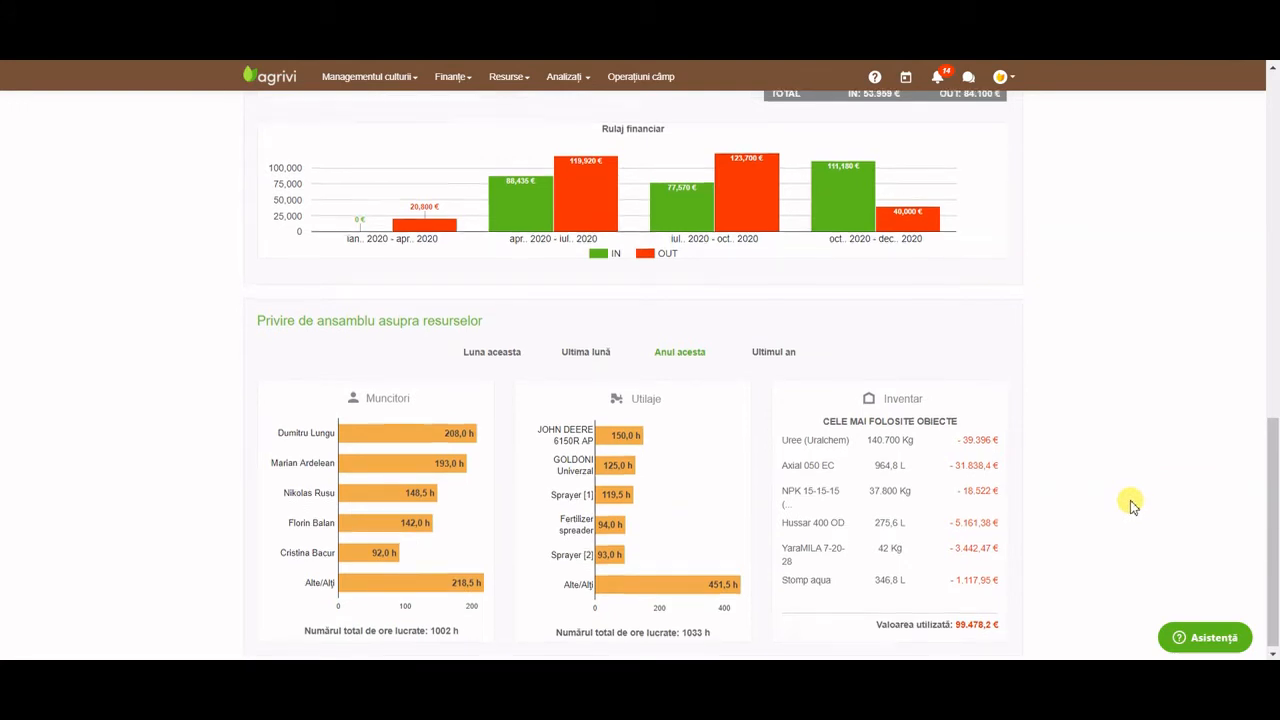
scroll(1130, 505, up, 2)
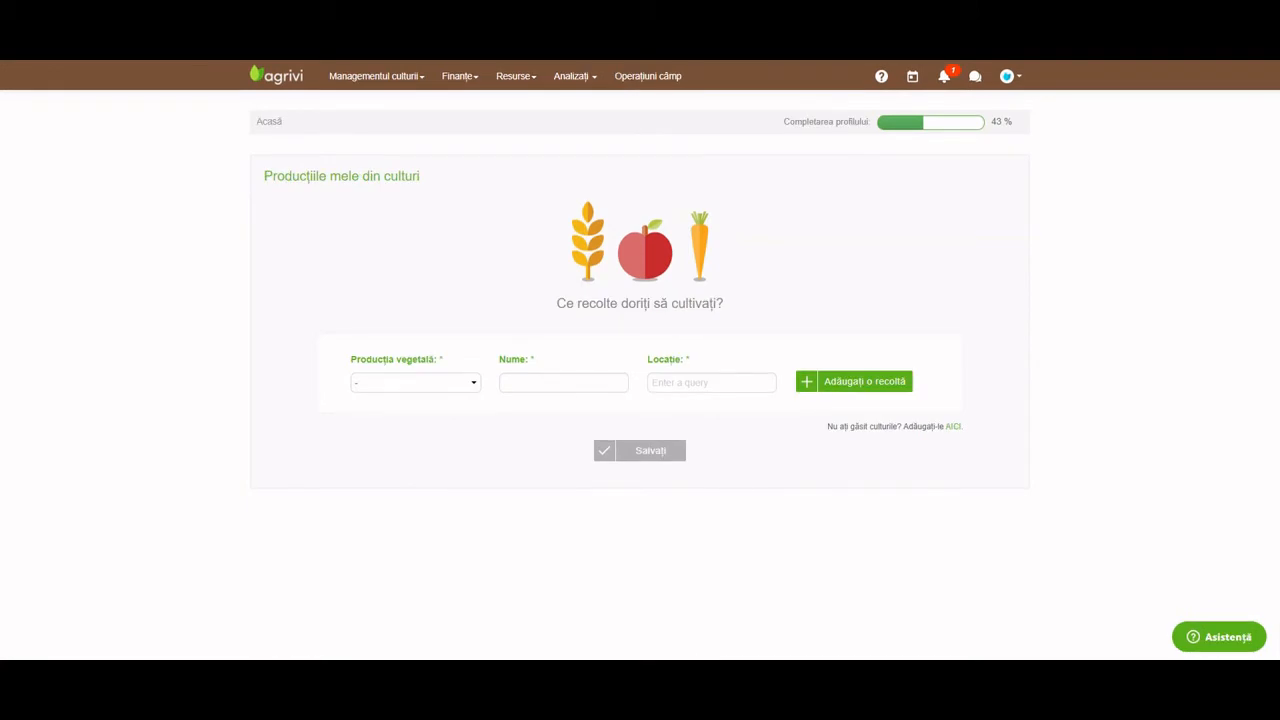
In Resurse > Parcele, add a field named Field 1 with 20 ha usable area.
click(516, 76)
click(541, 133)
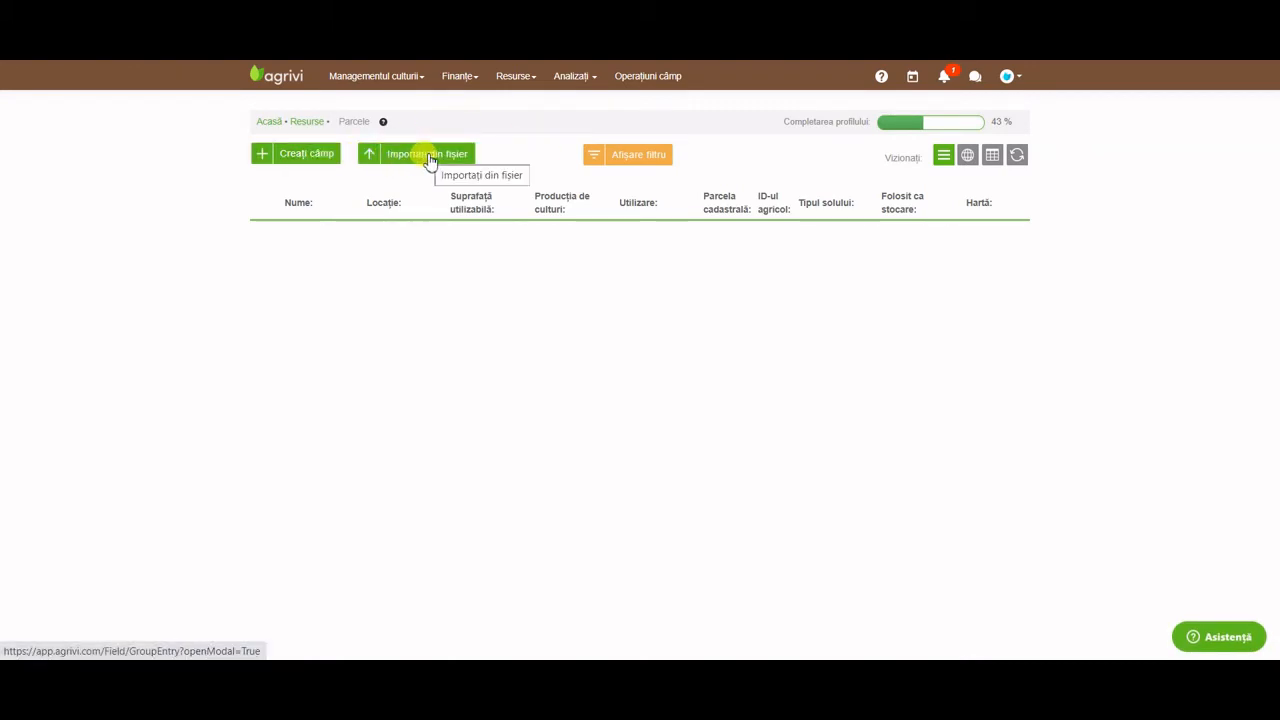
click(329, 161)
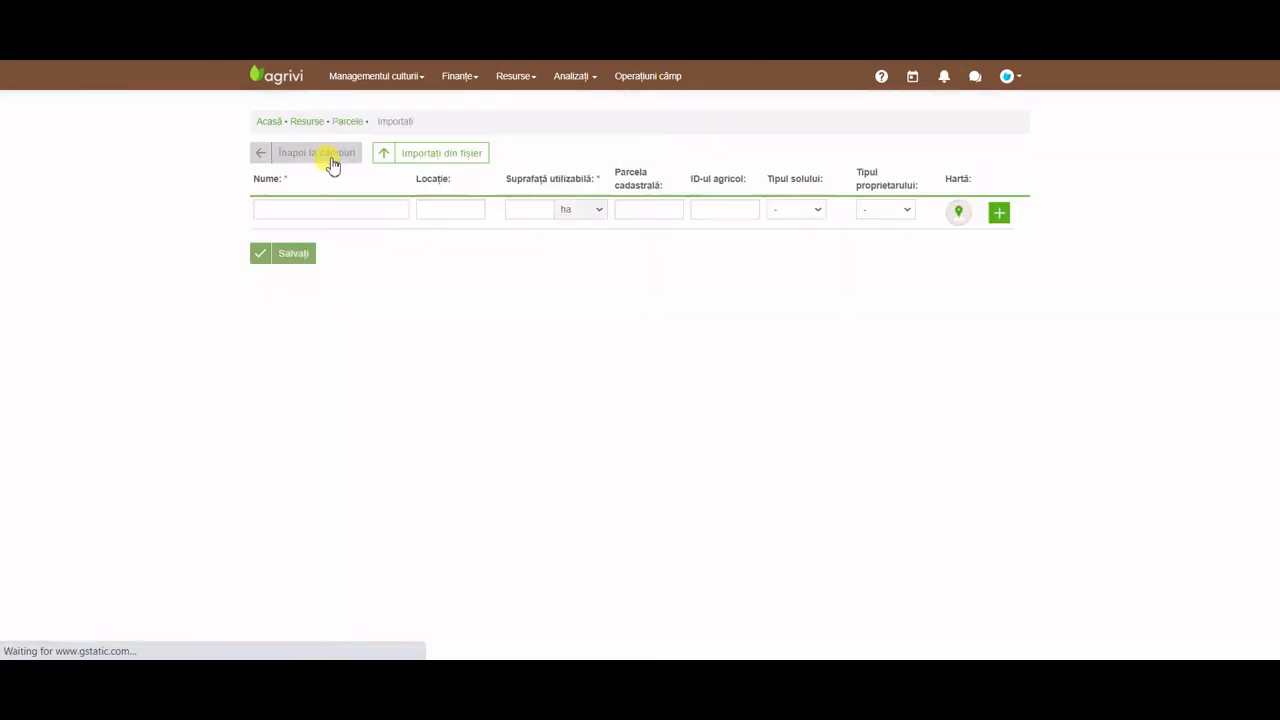
click(367, 222)
text(Field)
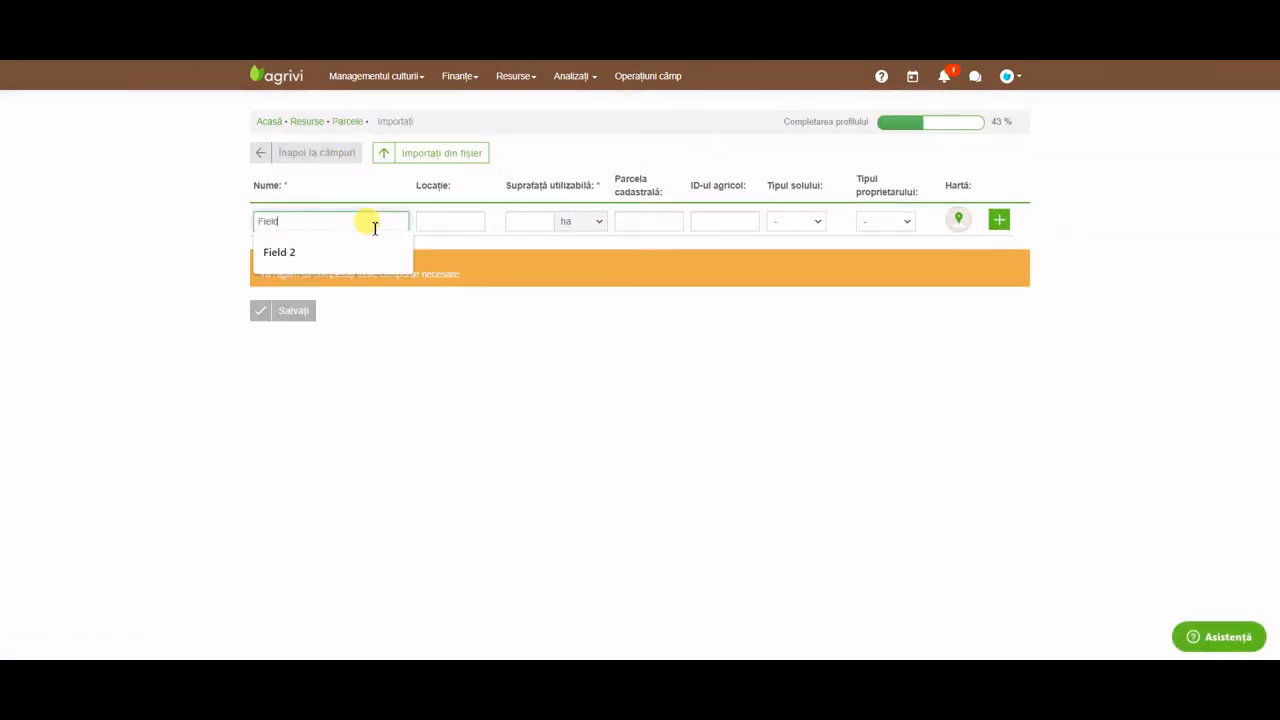
text( 1)
click(531, 221)
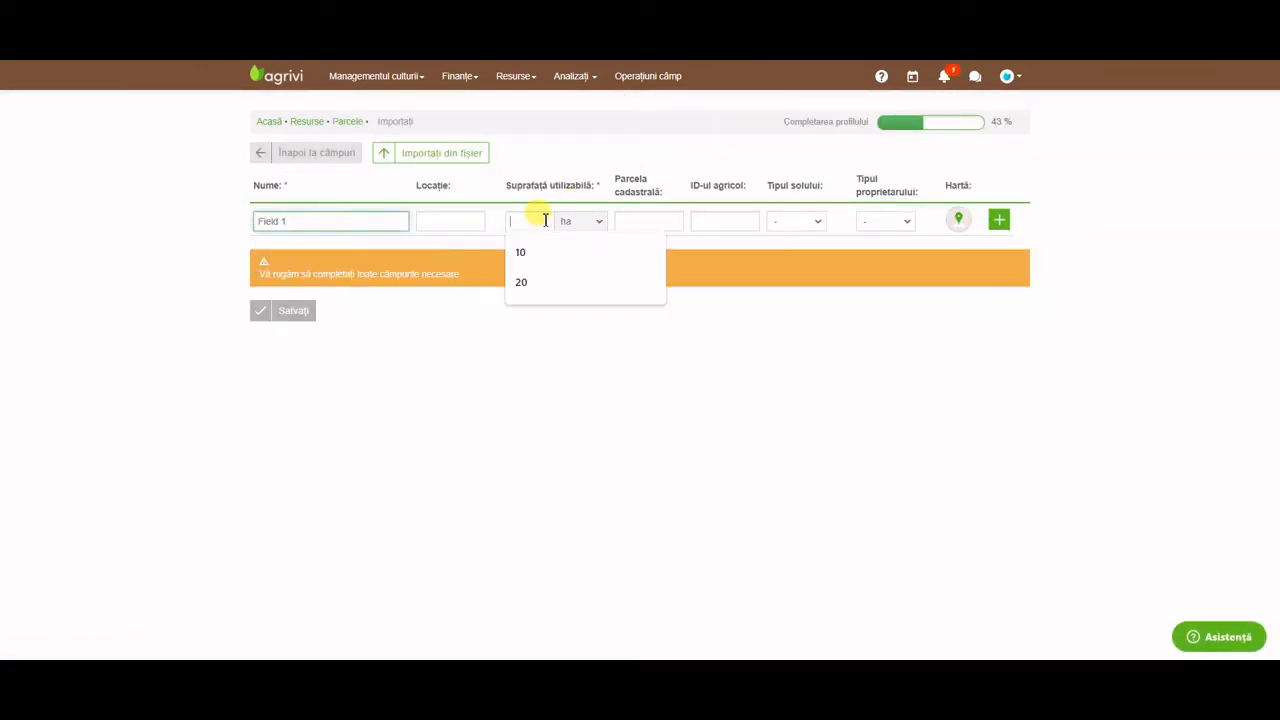
text(20)
click(999, 219)
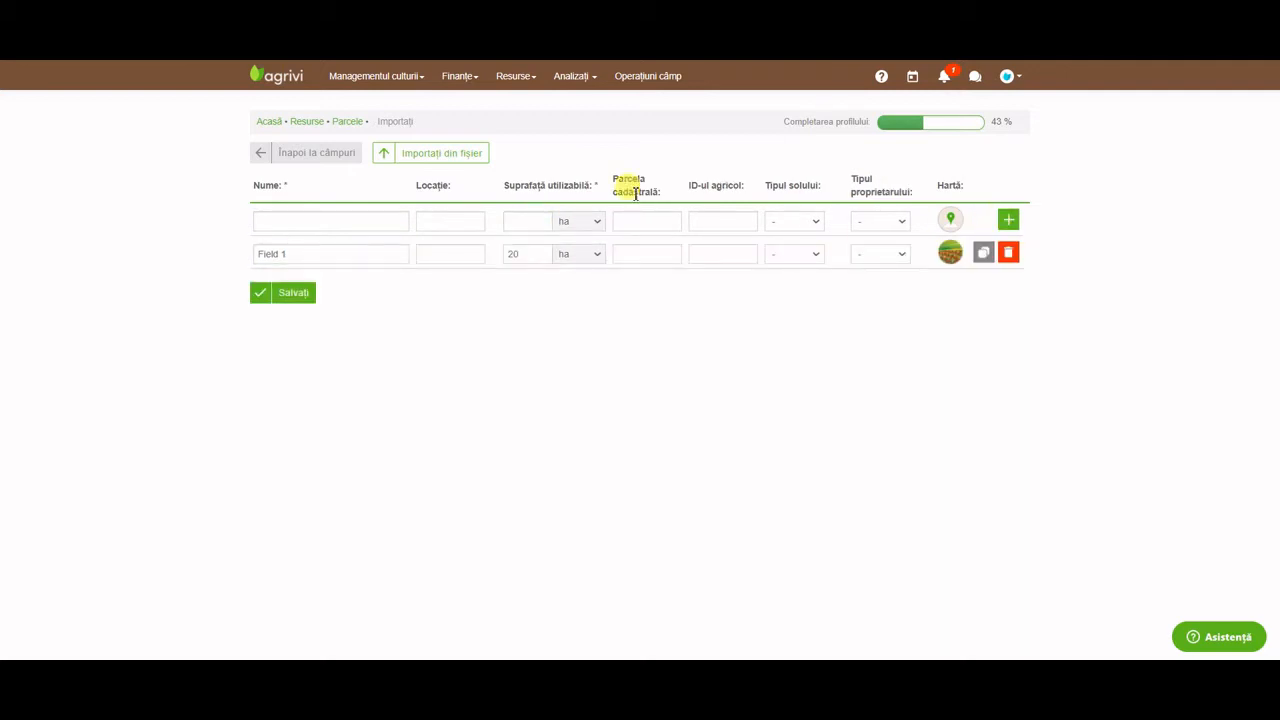
Add Field 2 with 15 ha usable area and save both fields.
click(373, 222)
click(412, 281)
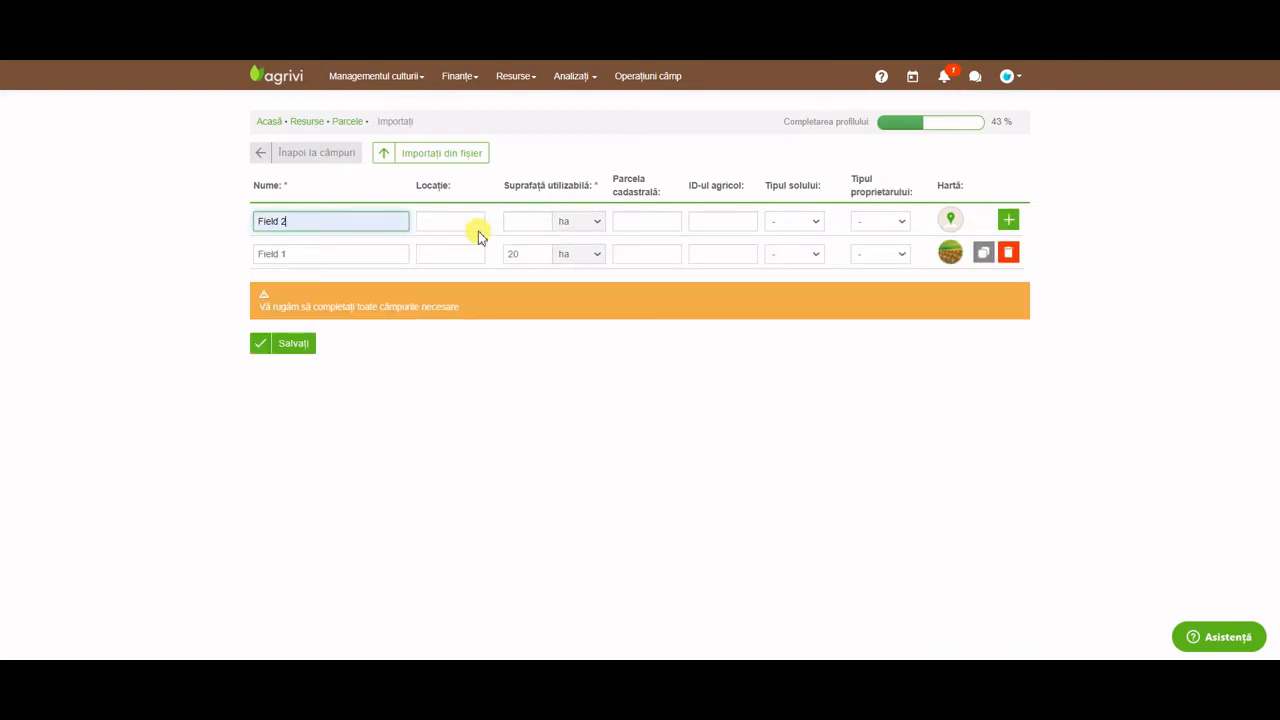
click(516, 219)
text(15)
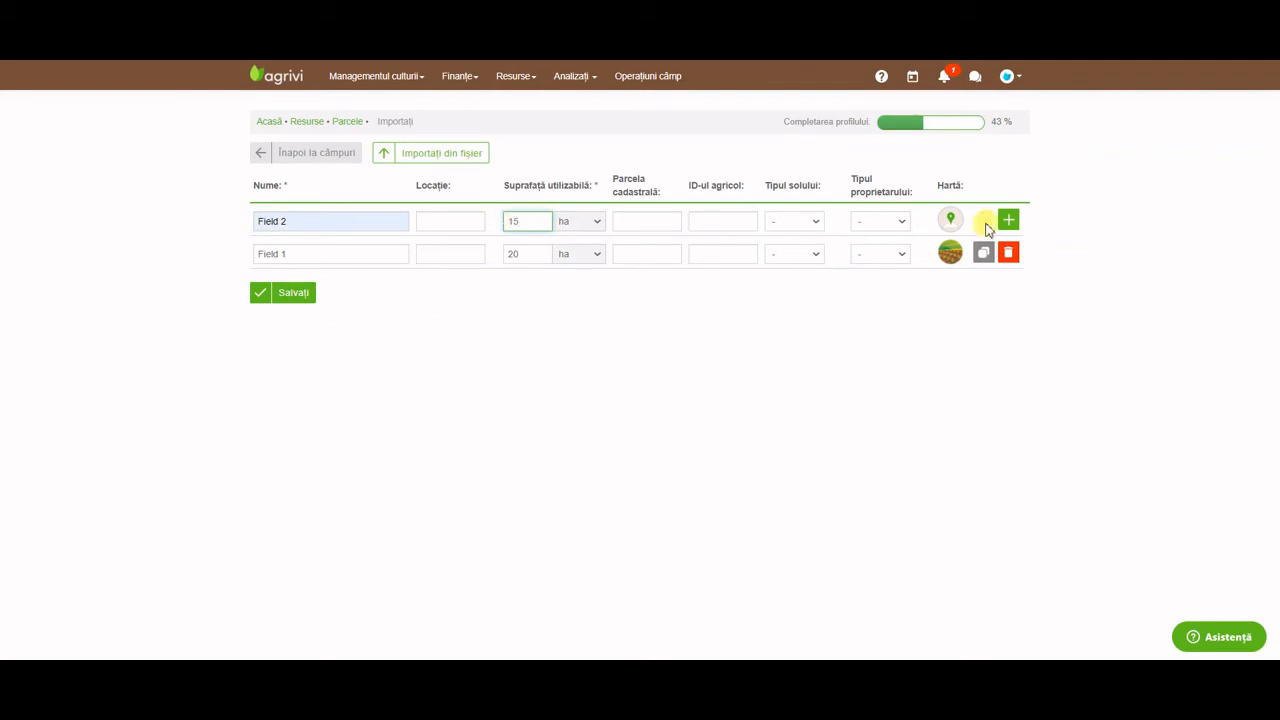
click(1008, 219)
click(305, 335)
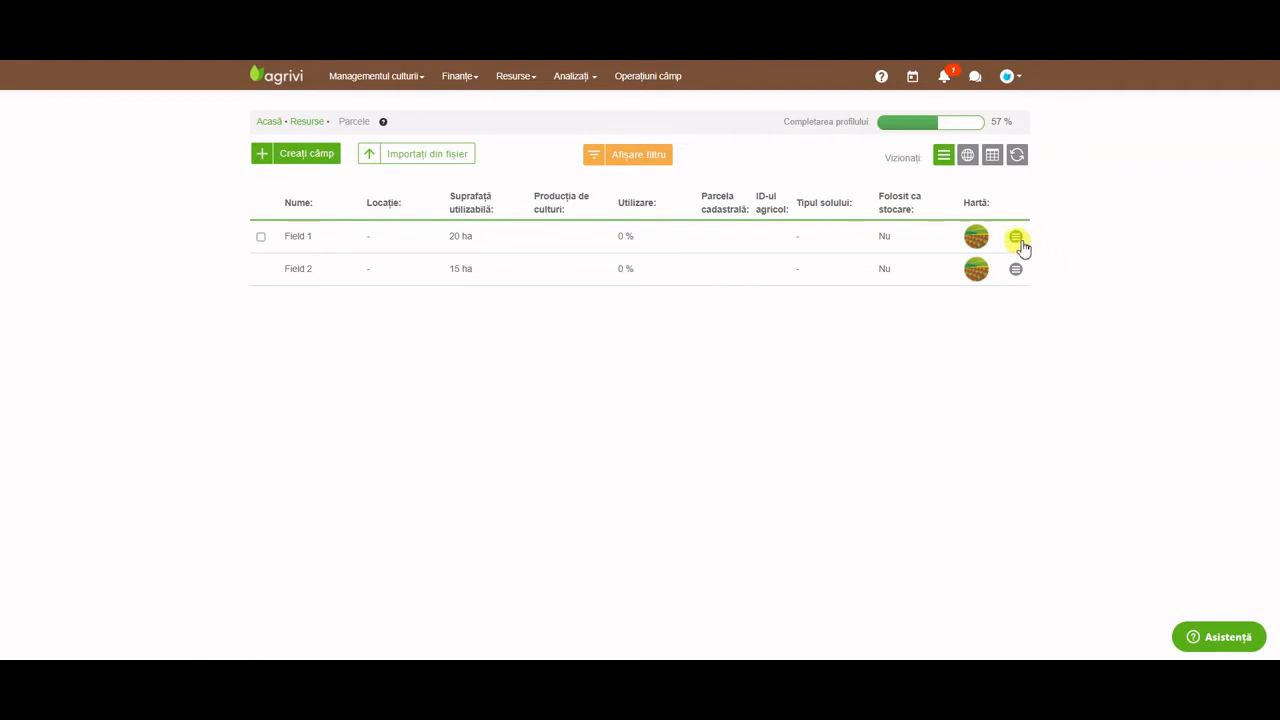
Open Field 1's map editor and locate Mureș, Romania on the satellite map.
click(1017, 238)
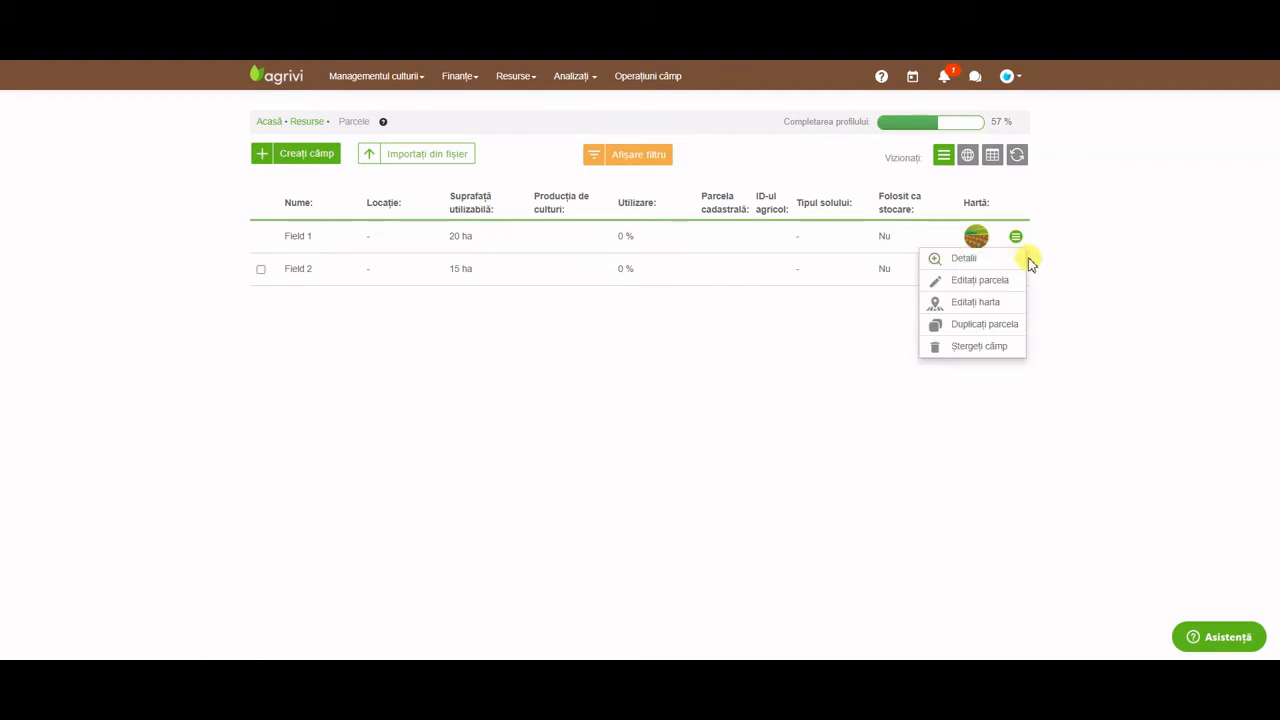
click(1003, 306)
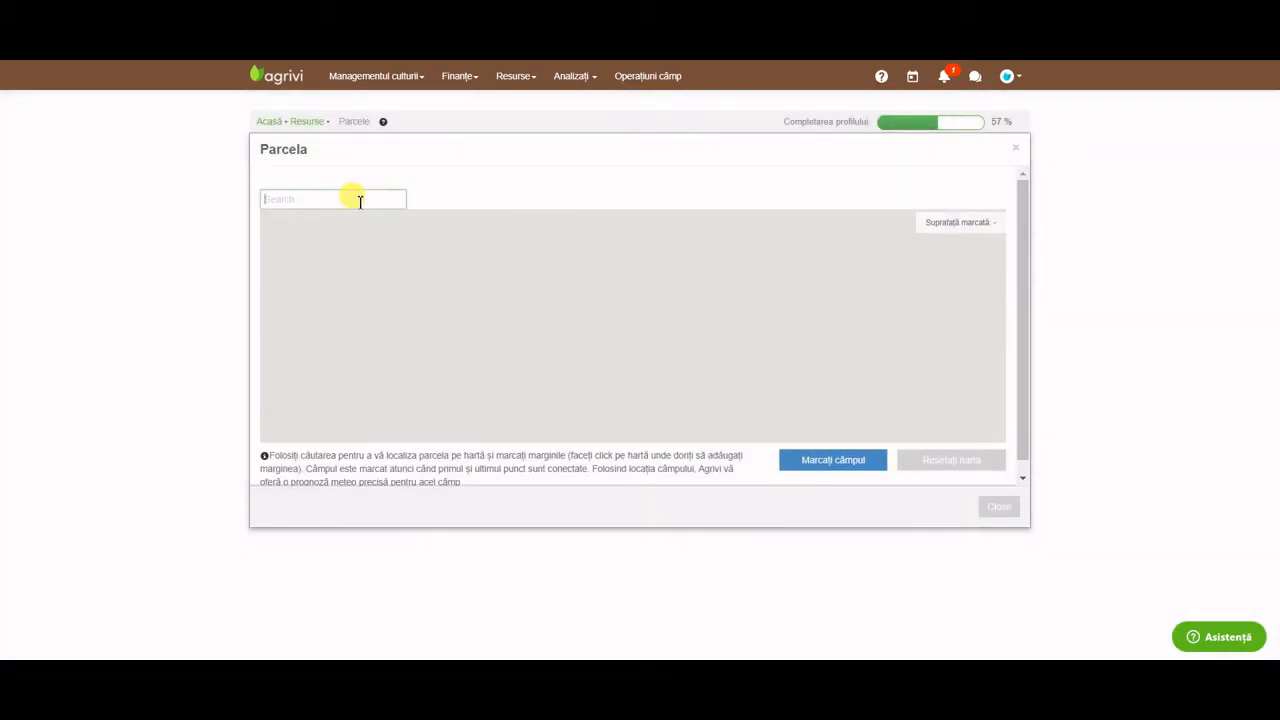
click(352, 198)
text(Mureș)
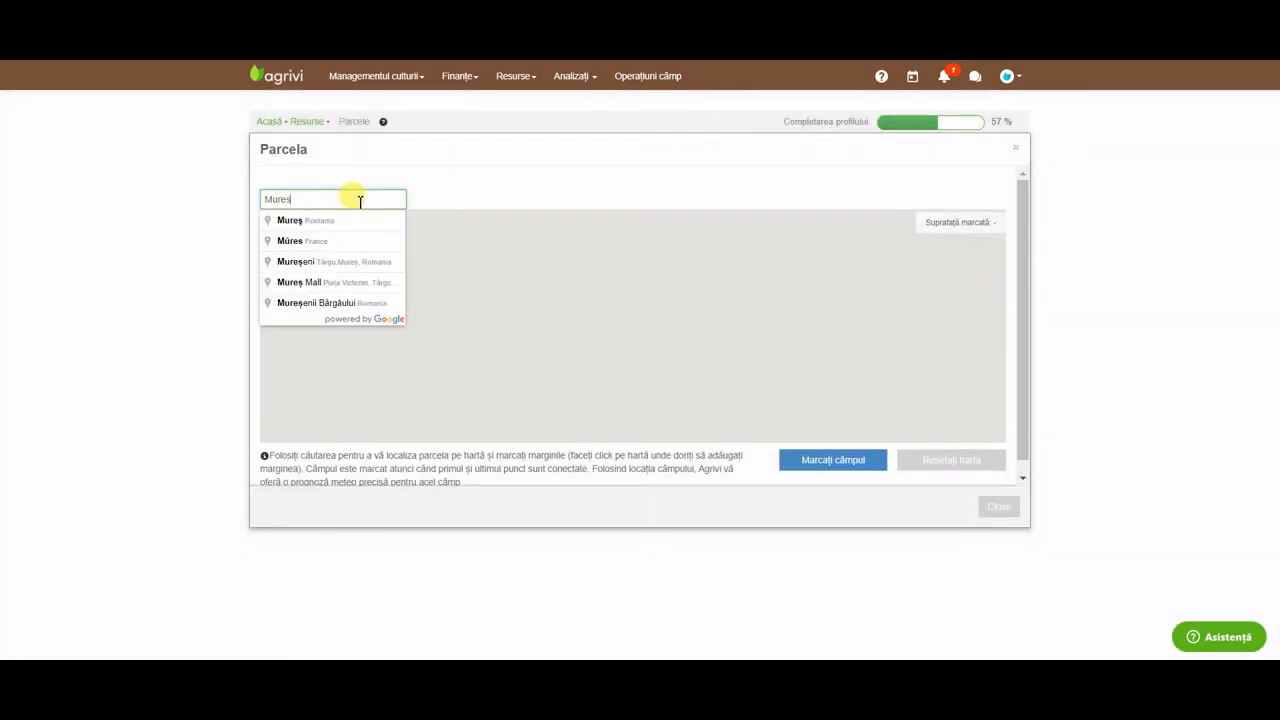
click(362, 222)
scroll(625, 300, up, 5)
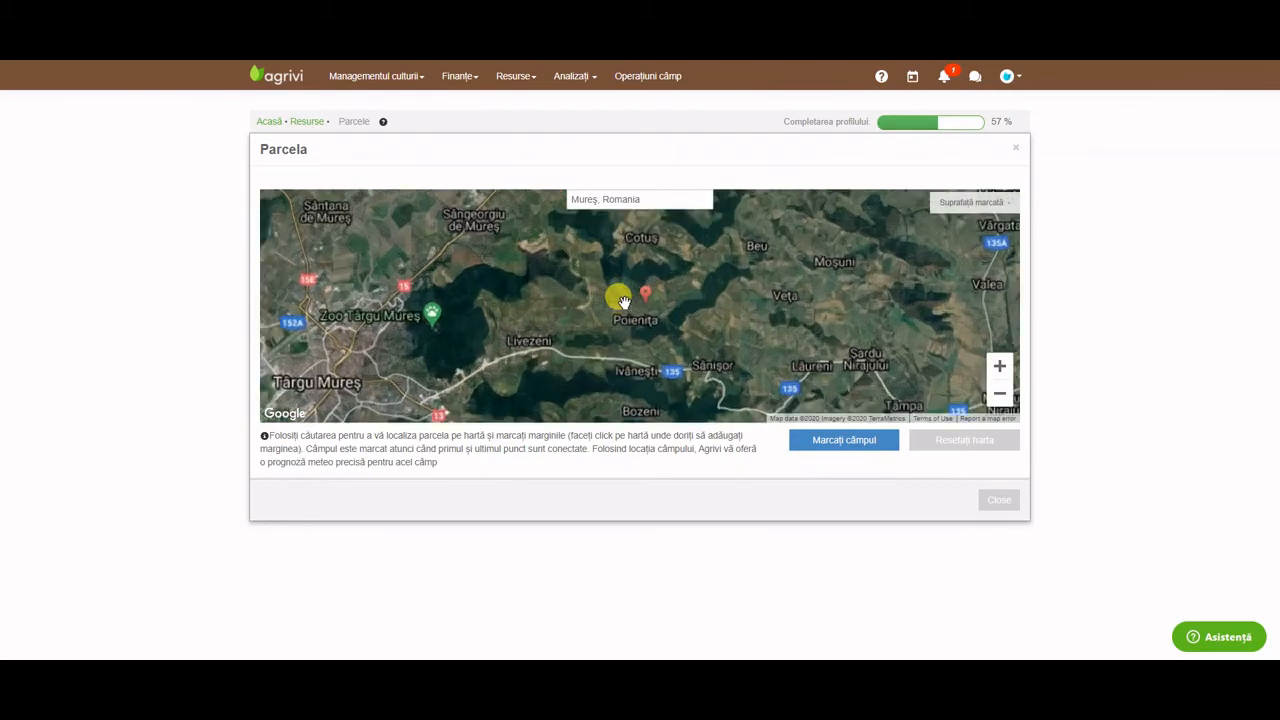
scroll(661, 334, up, 4)
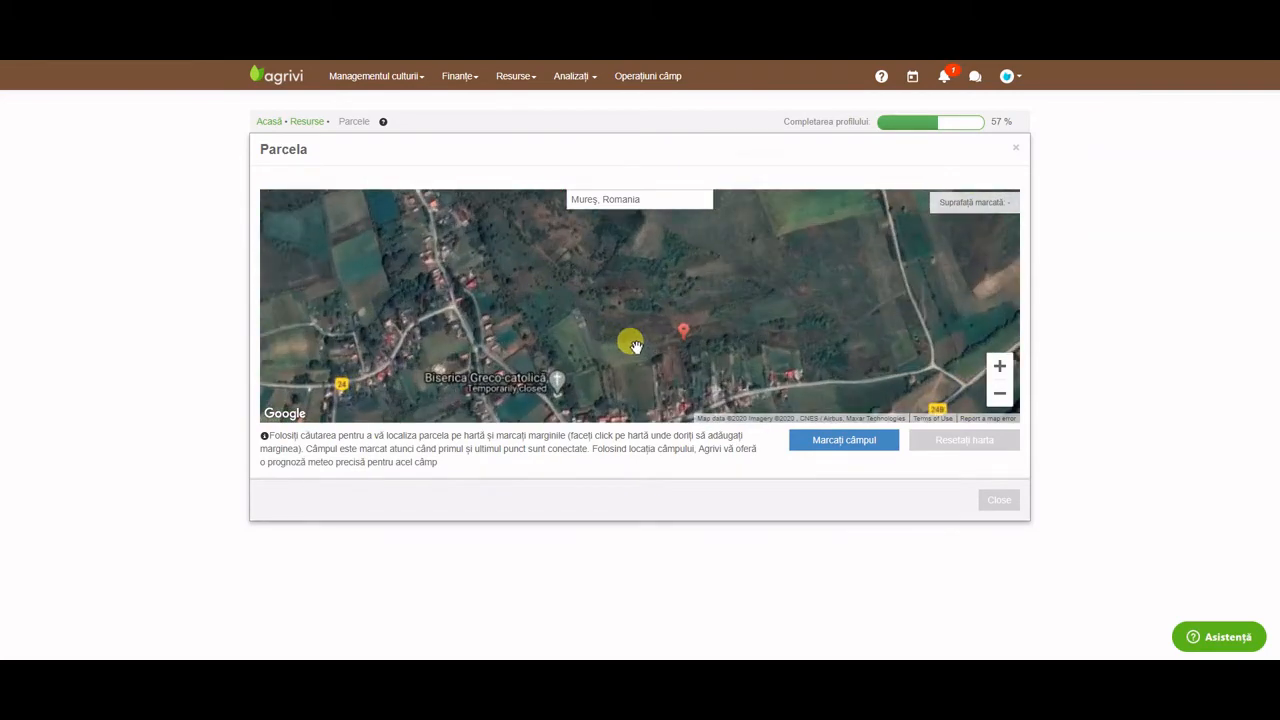
scroll(752, 327, down, 3)
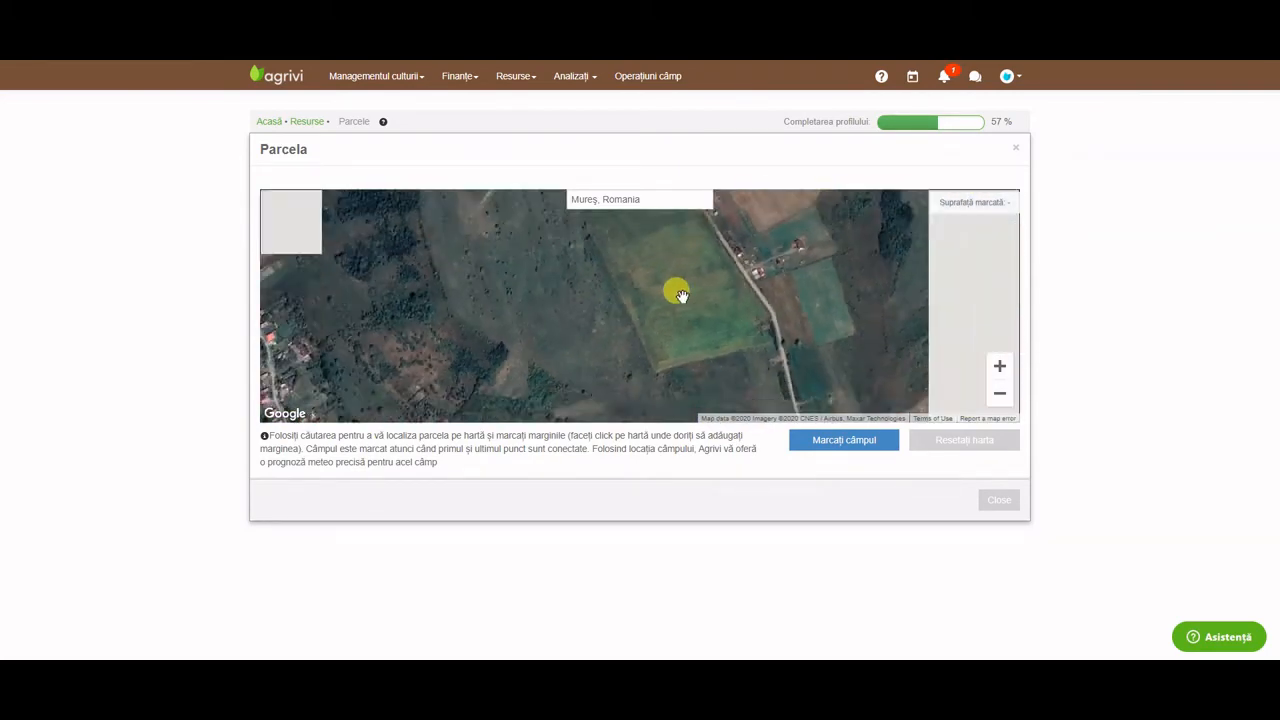
Mark Field 1's four-corner outline, close and save it, then view the file import option.
click(830, 438)
click(610, 262)
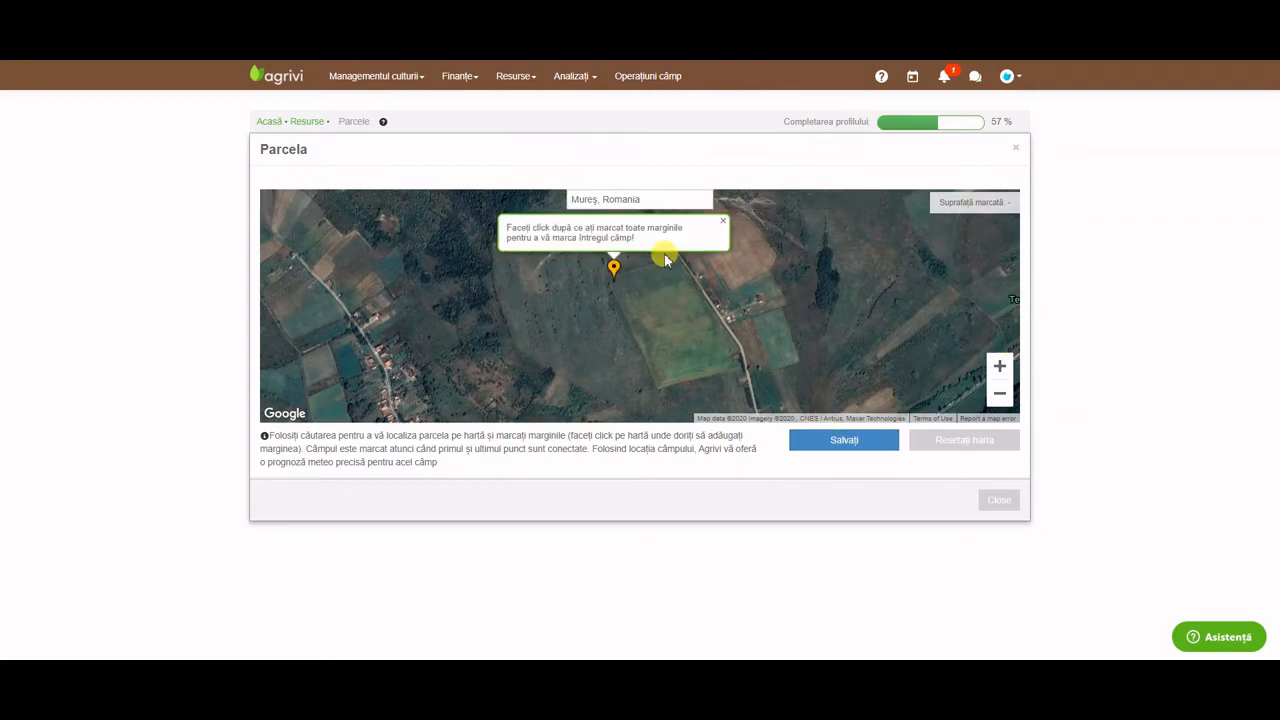
click(677, 270)
click(741, 377)
click(657, 395)
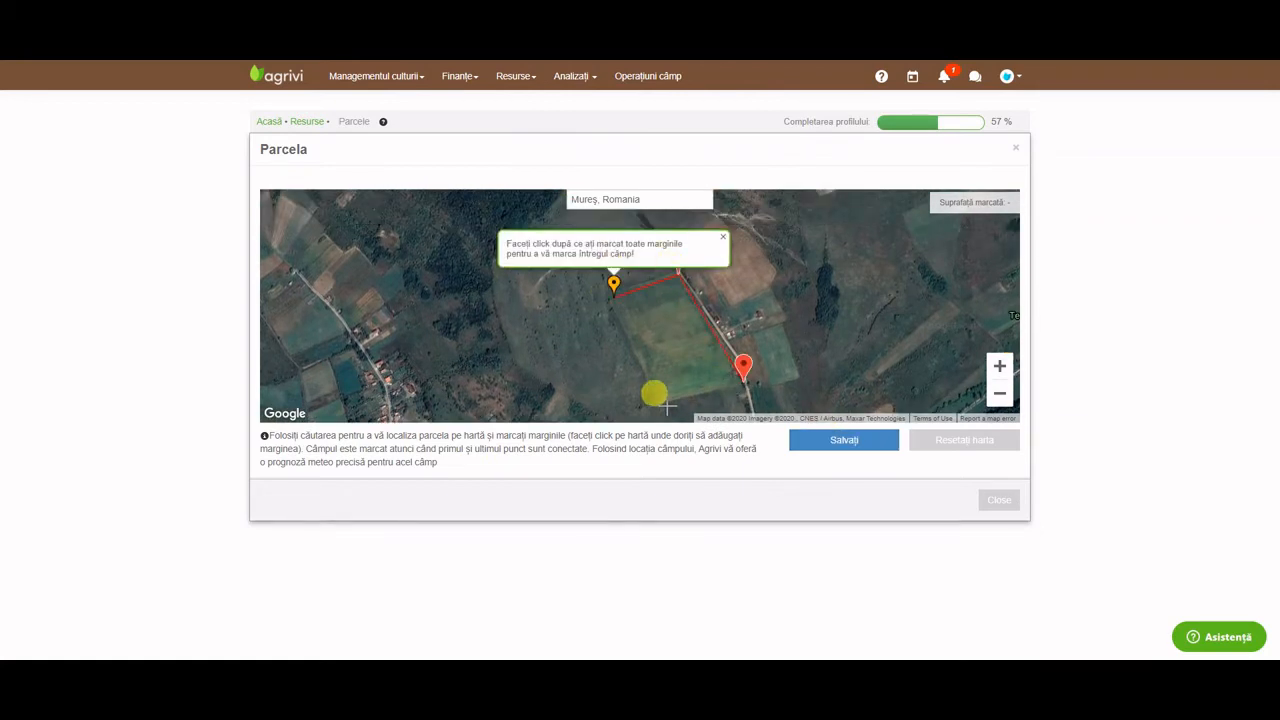
click(613, 288)
click(830, 437)
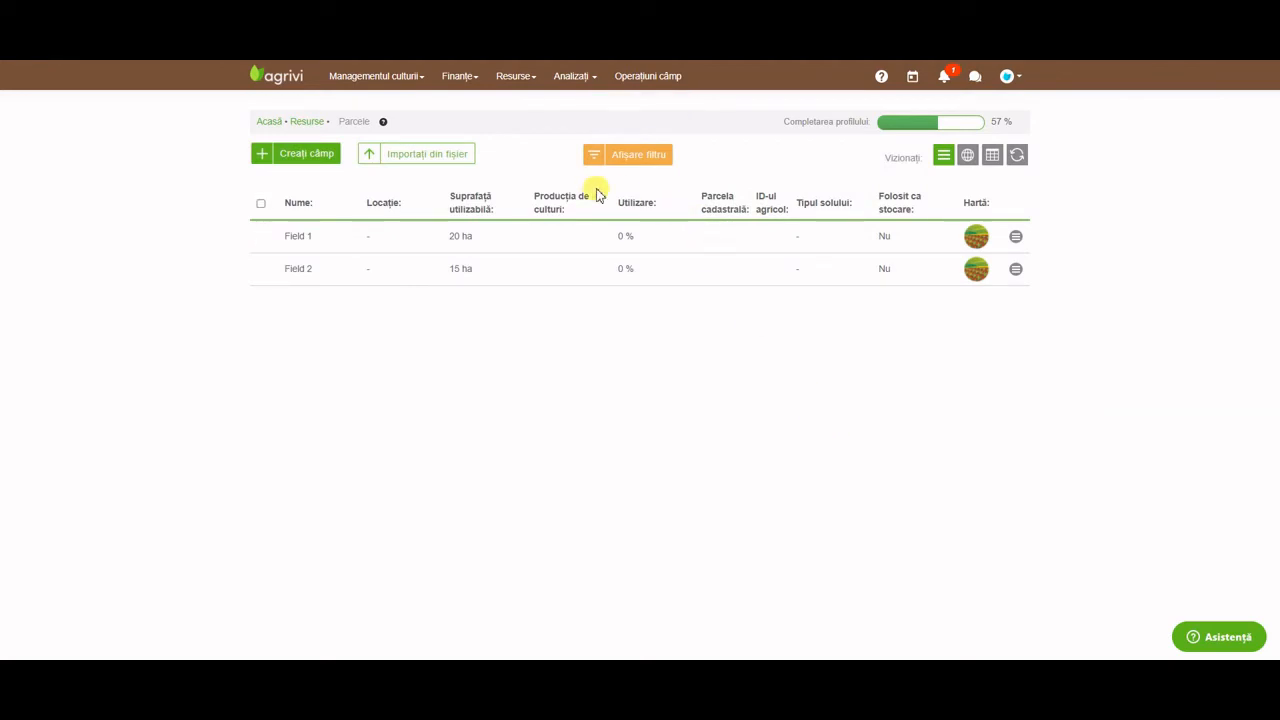
click(437, 155)
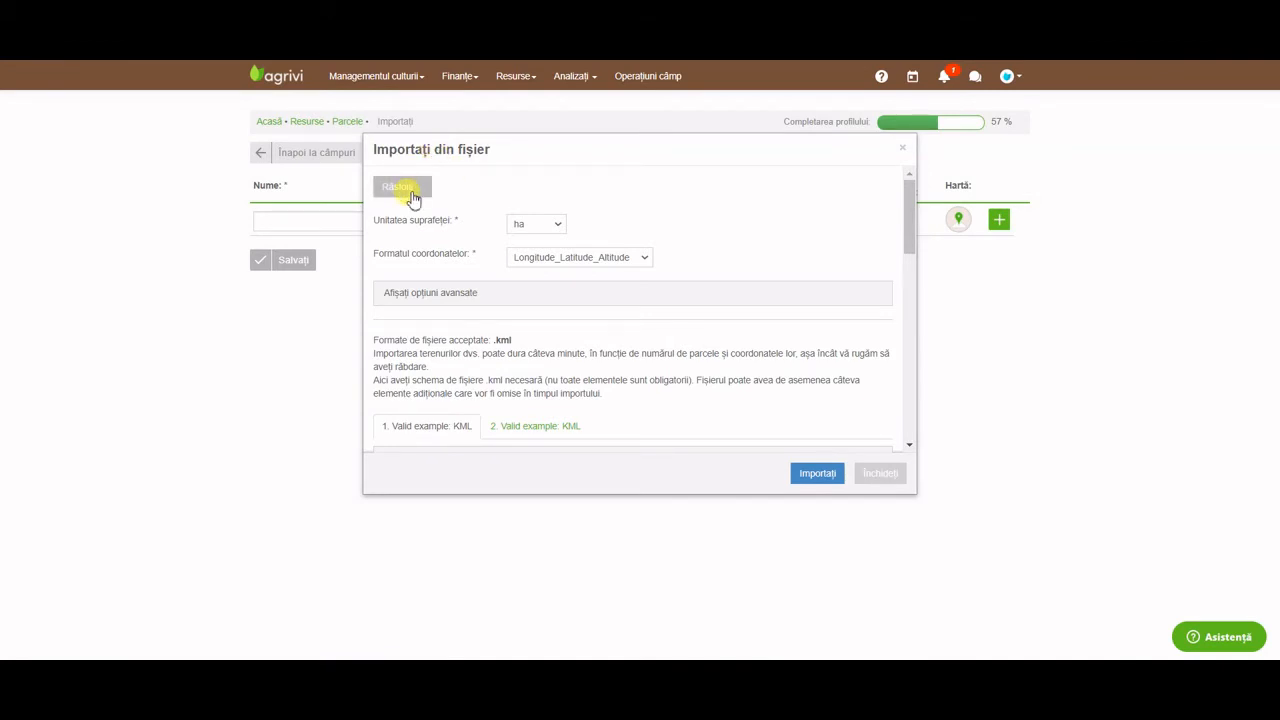
click(880, 474)
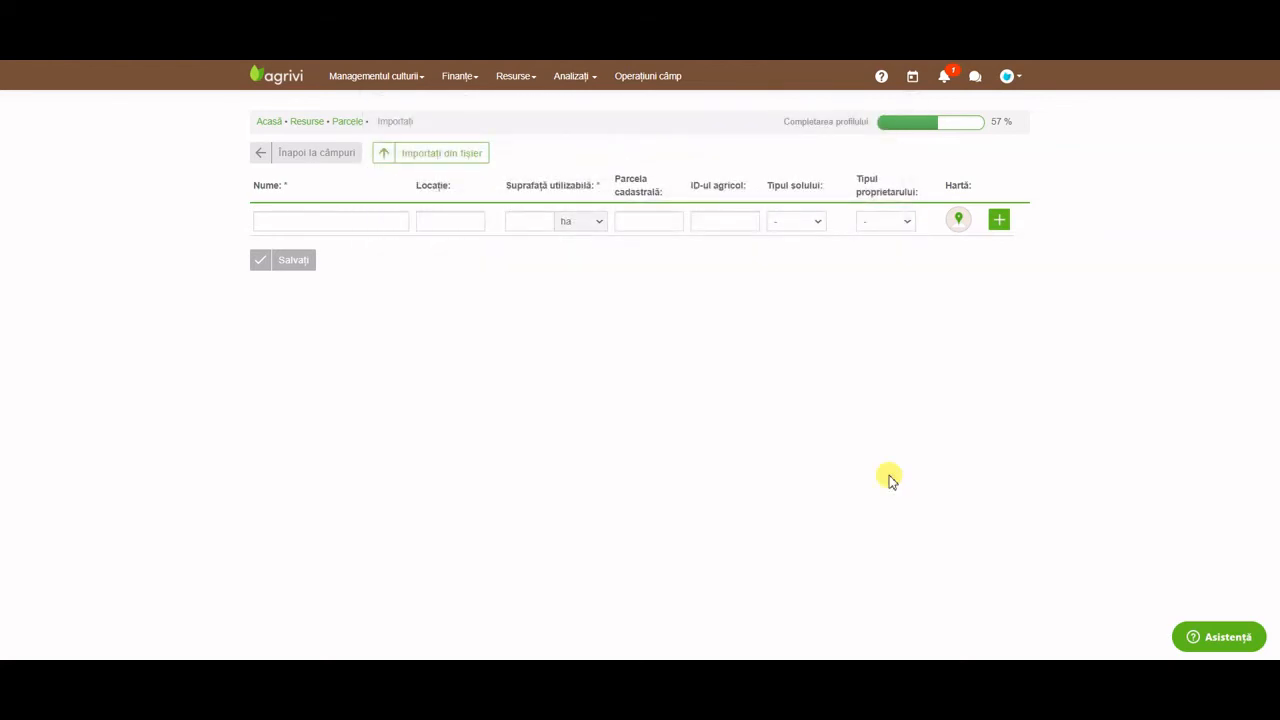
click(335, 155)
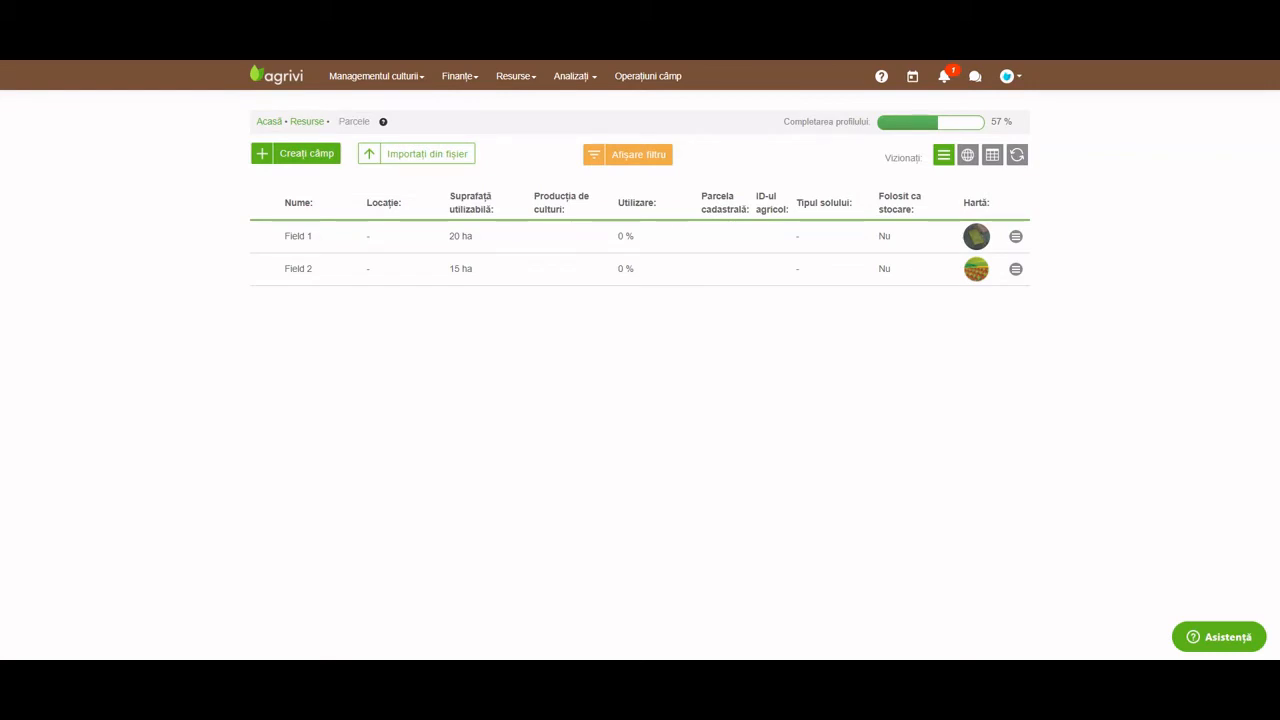
In Resurse > Muncitori, add the first worker's first name, surname and gender F.
click(530, 84)
click(537, 107)
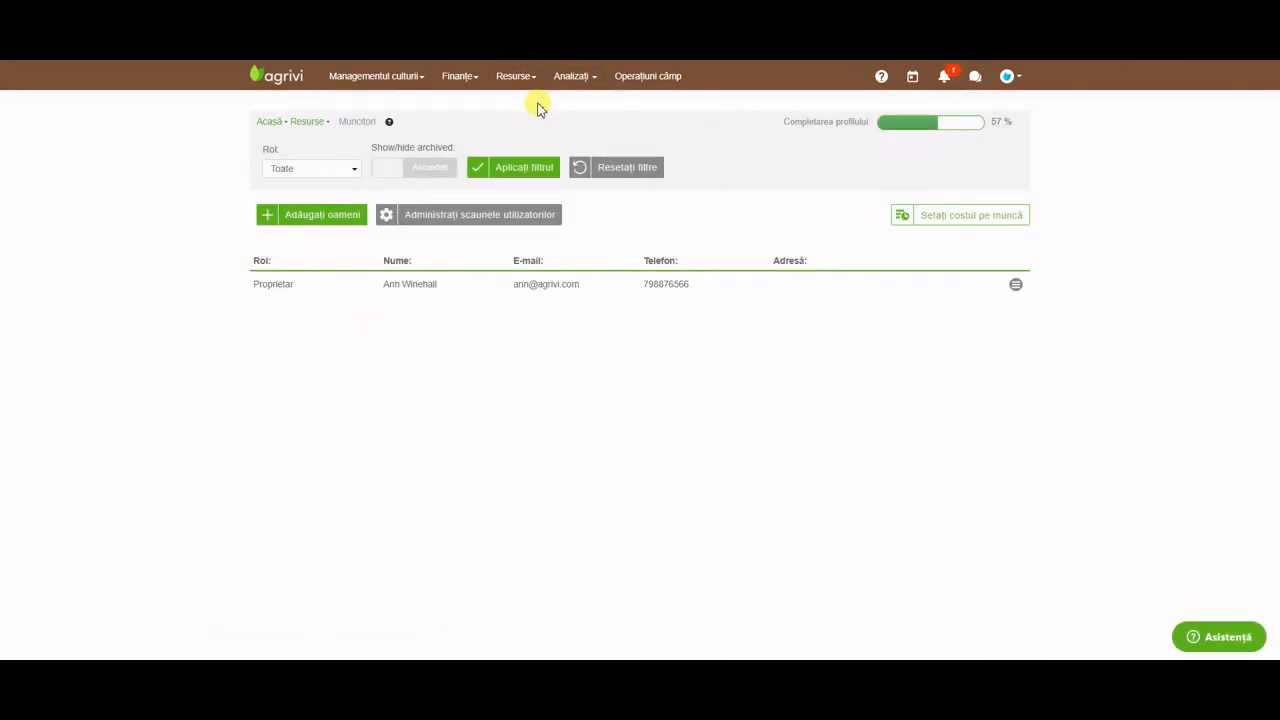
click(341, 213)
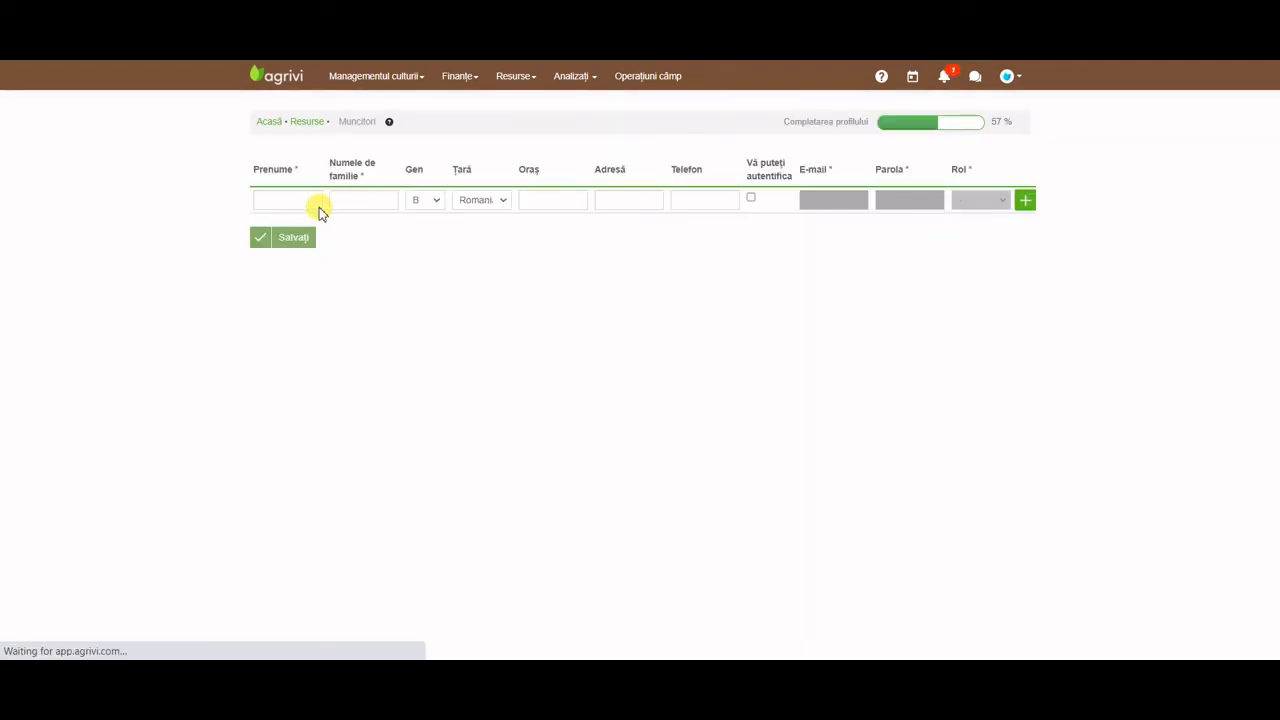
click(317, 203)
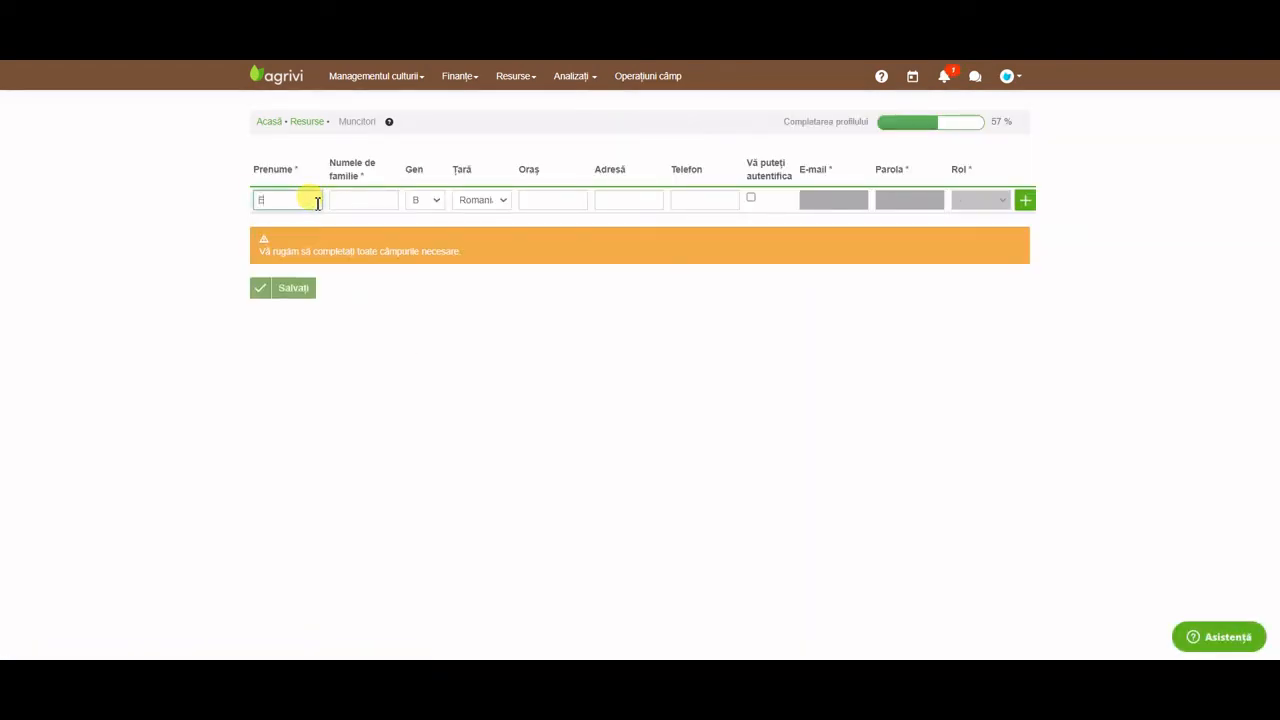
click(362, 204)
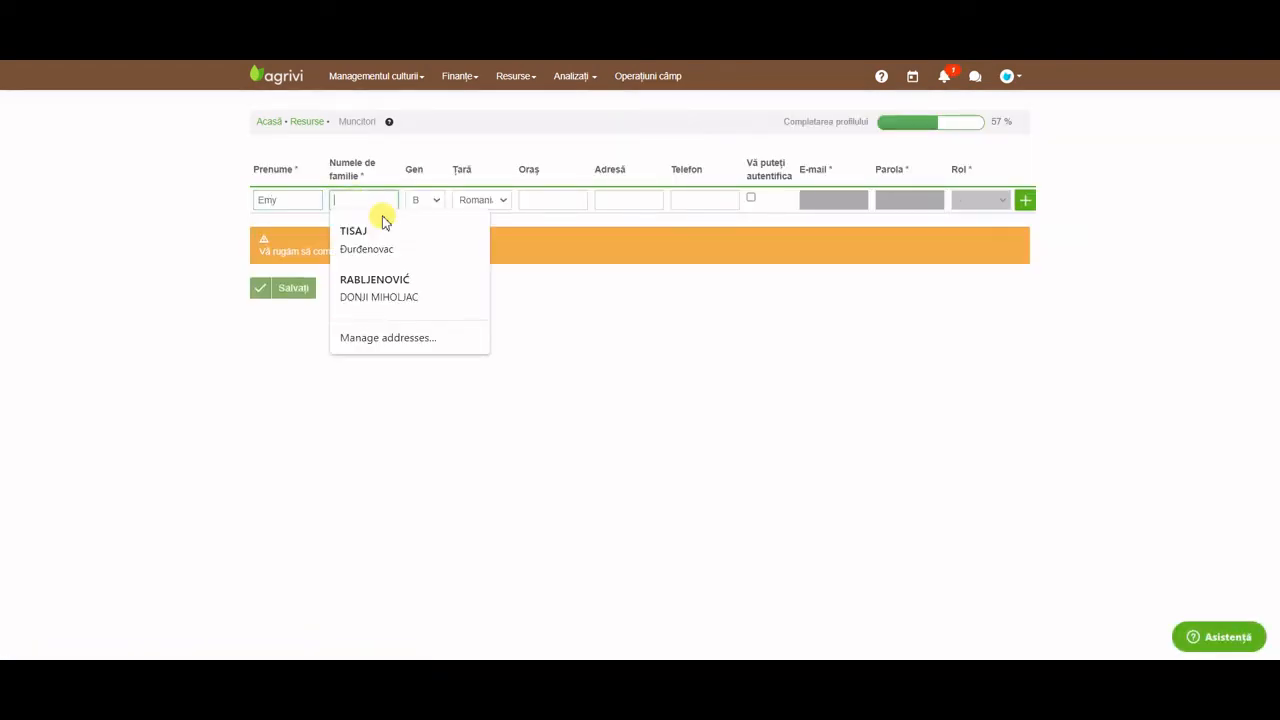
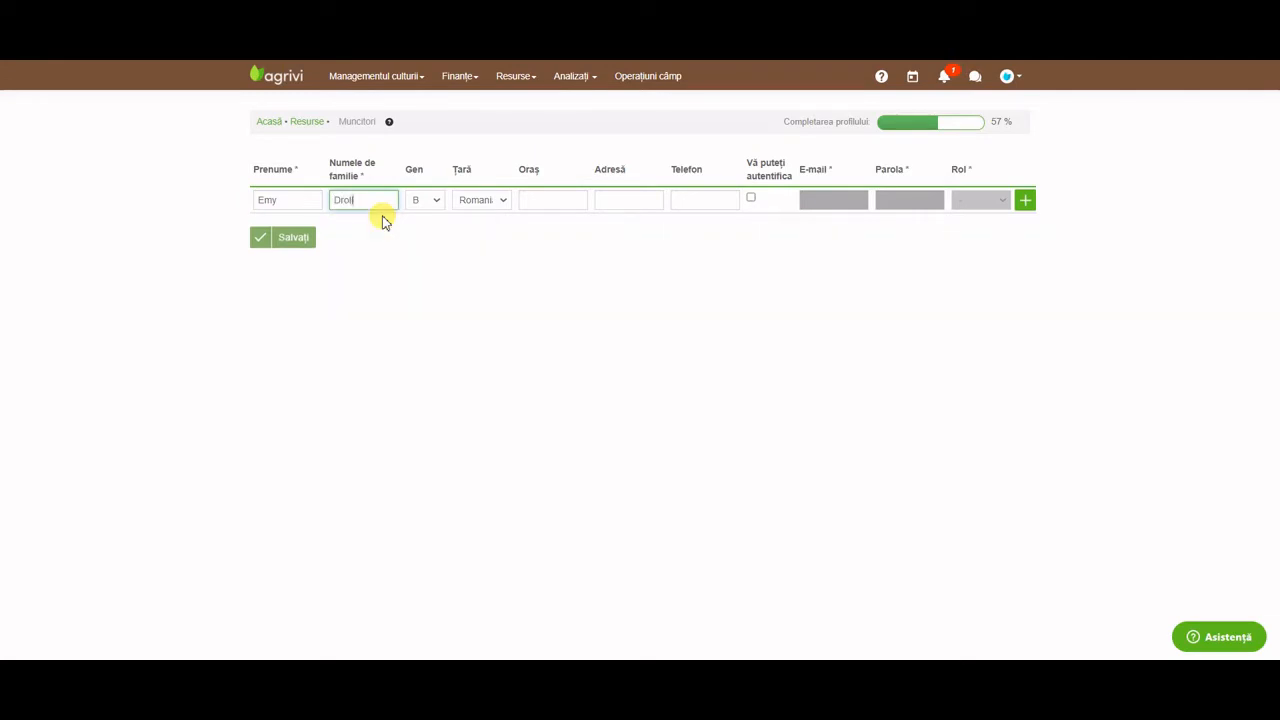
click(420, 200)
click(434, 230)
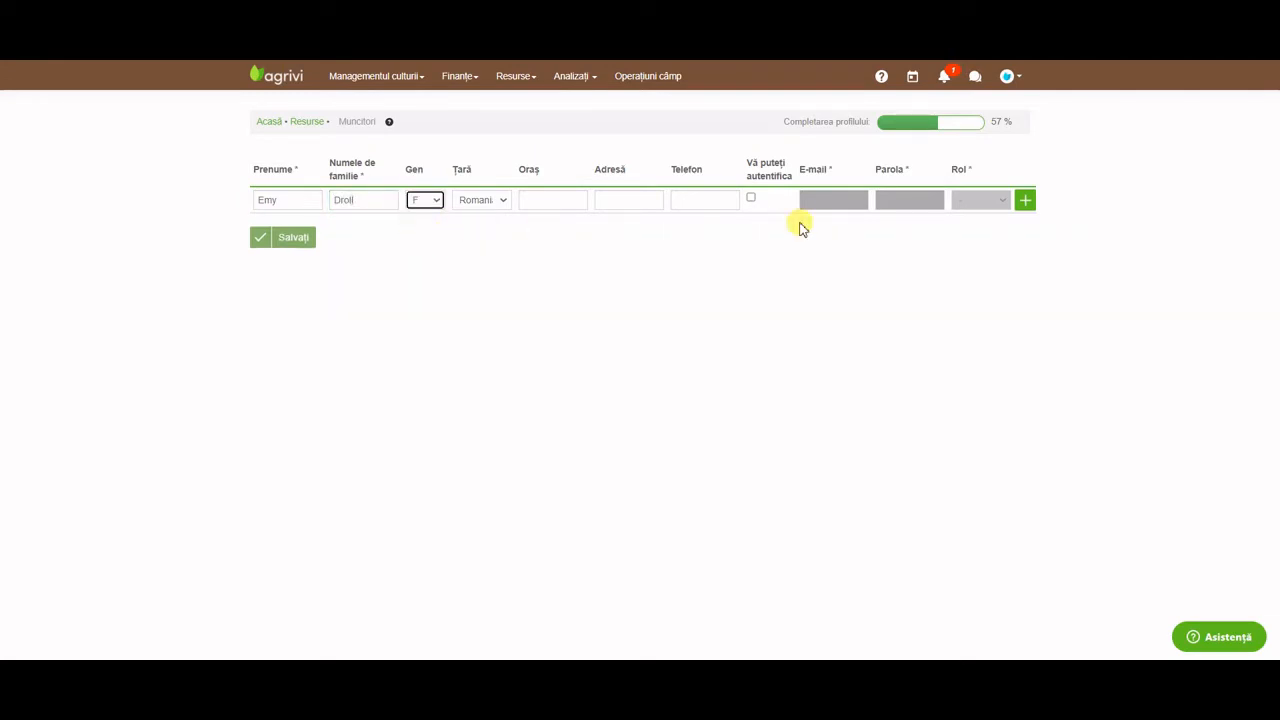
click(1025, 200)
Add a second worker with first name, surname and gender B.
click(305, 201)
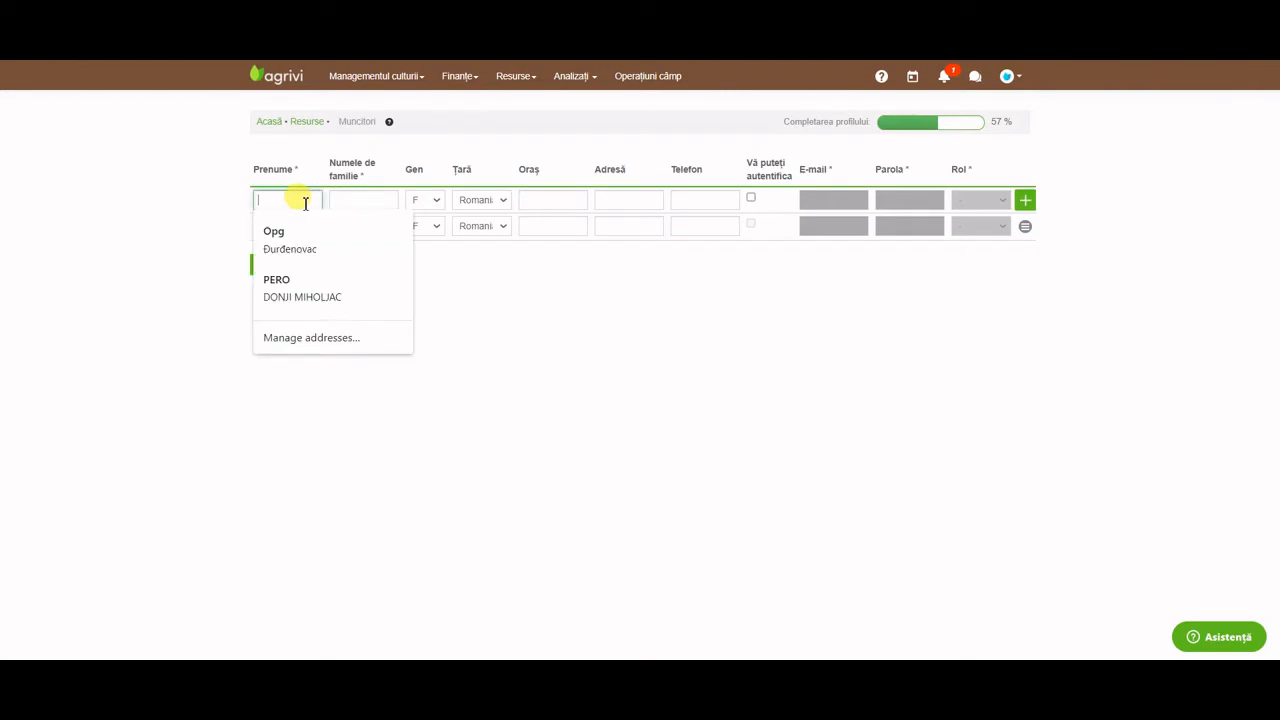
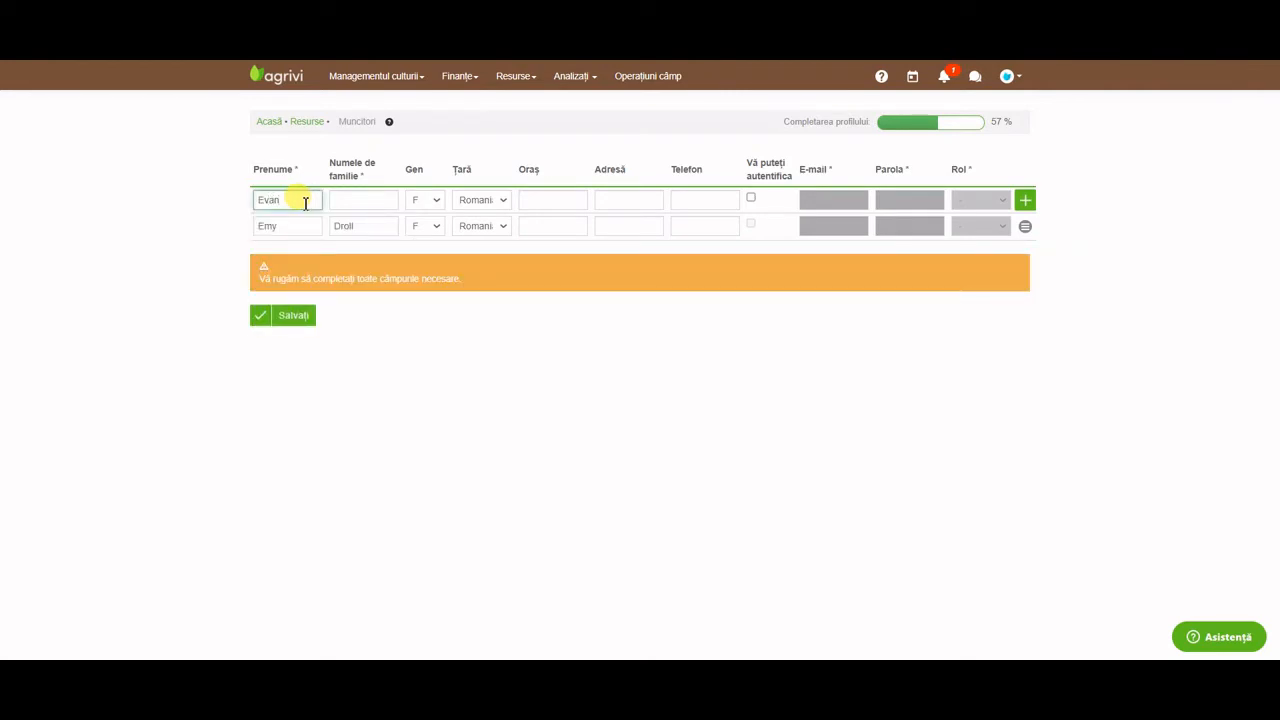
click(355, 197)
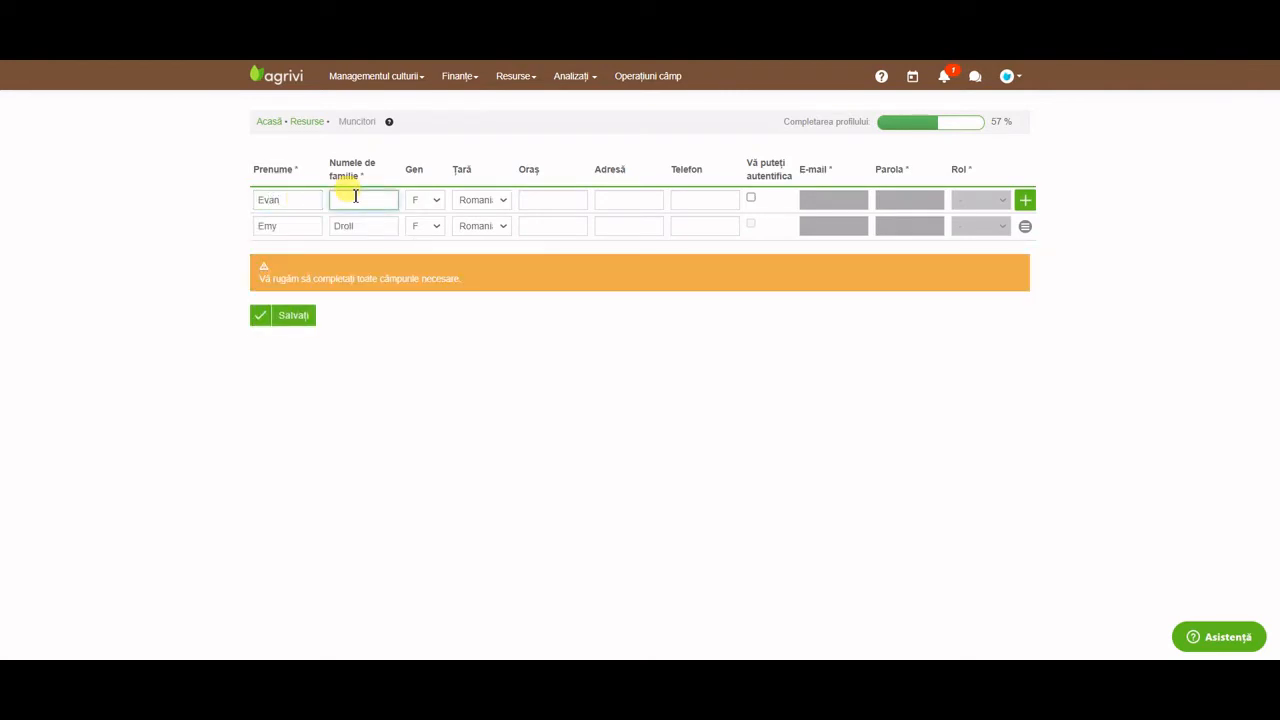
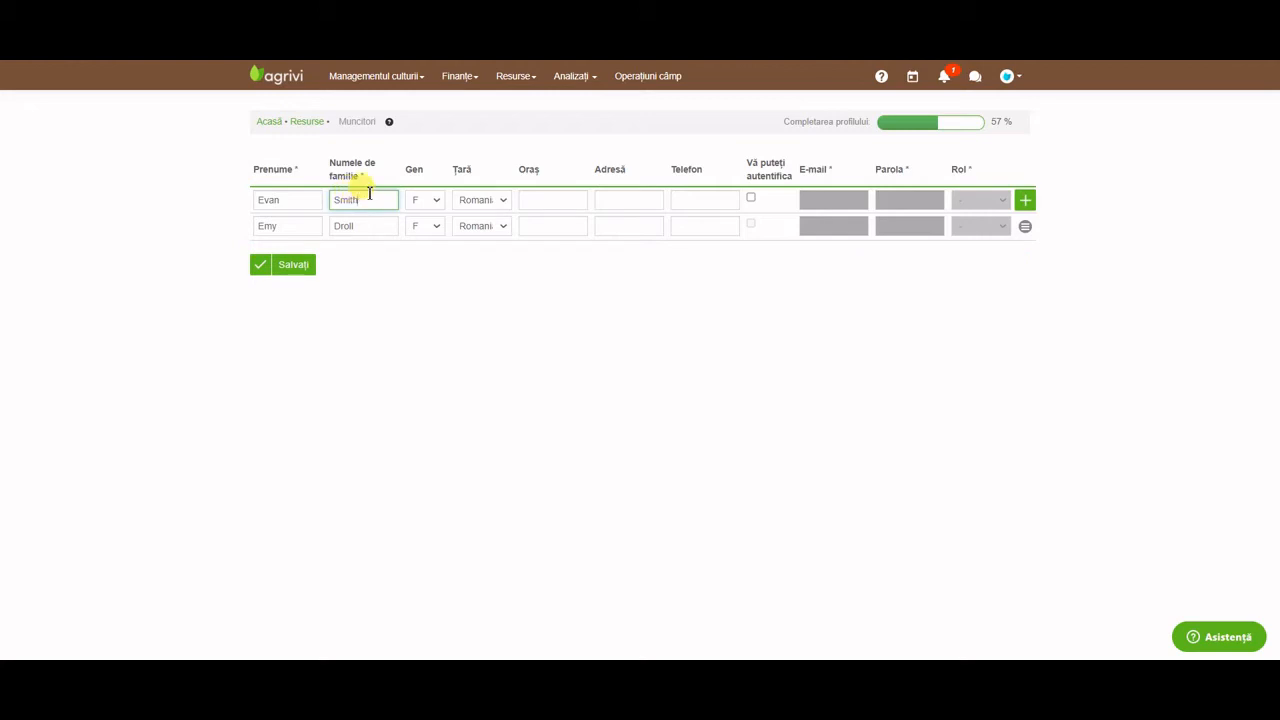
click(423, 200)
click(424, 215)
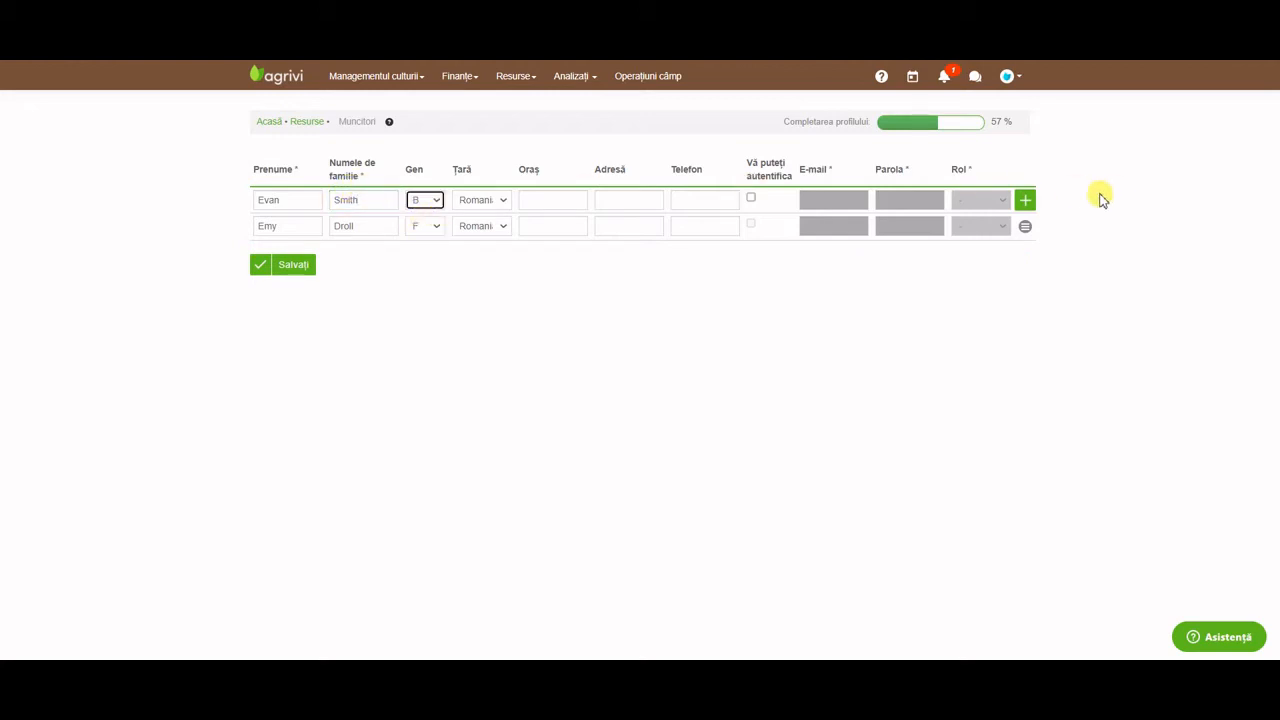
click(1025, 200)
Add a third worker with login enabled, an e-mail, a password and the Farm operations role.
click(316, 199)
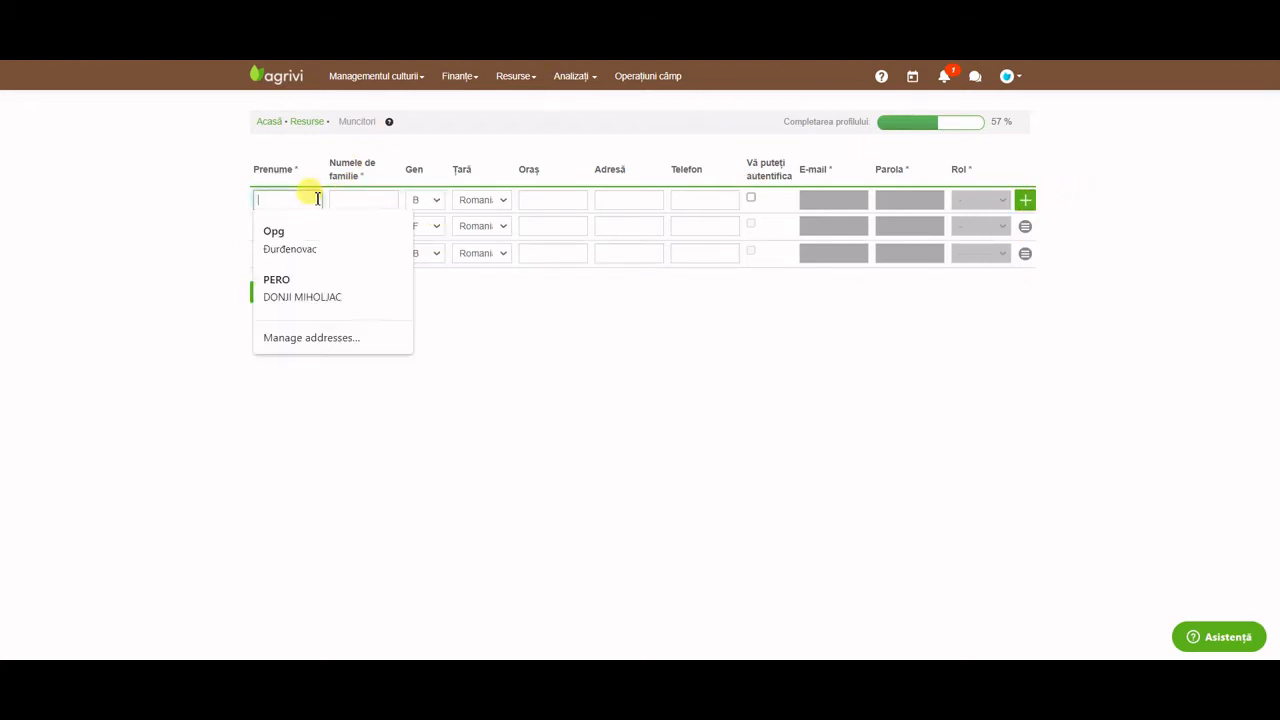
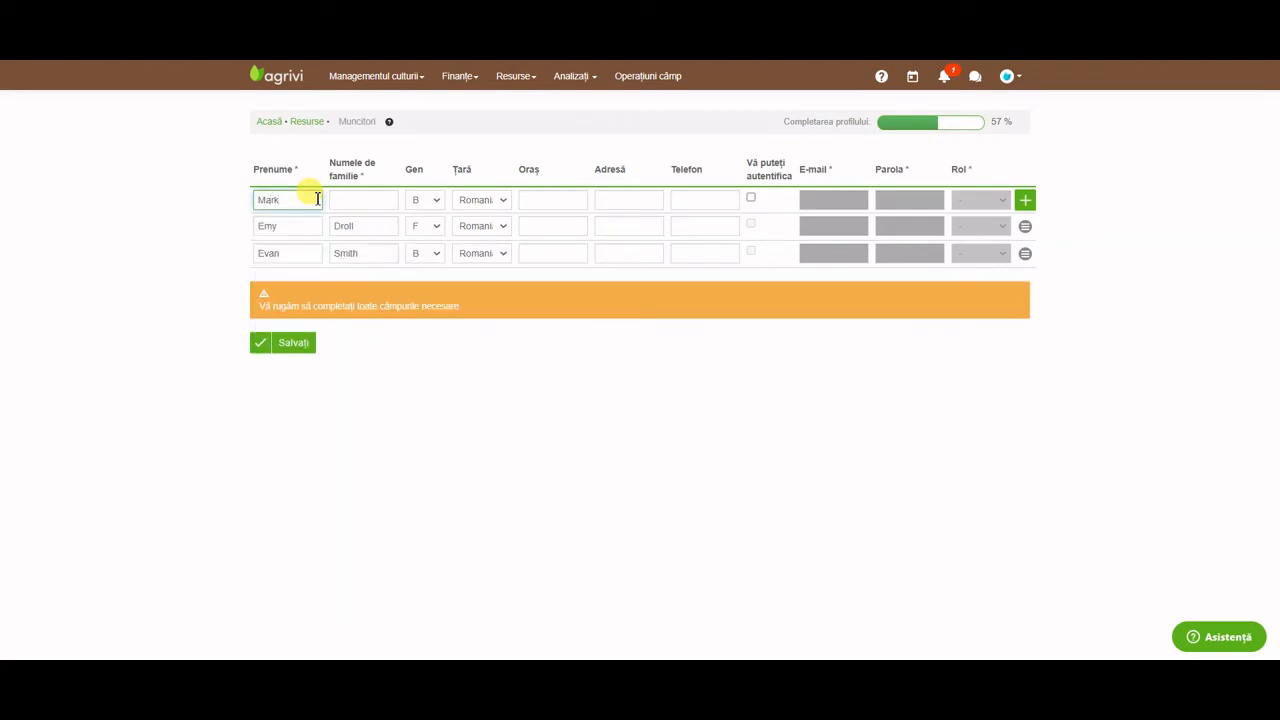
click(360, 201)
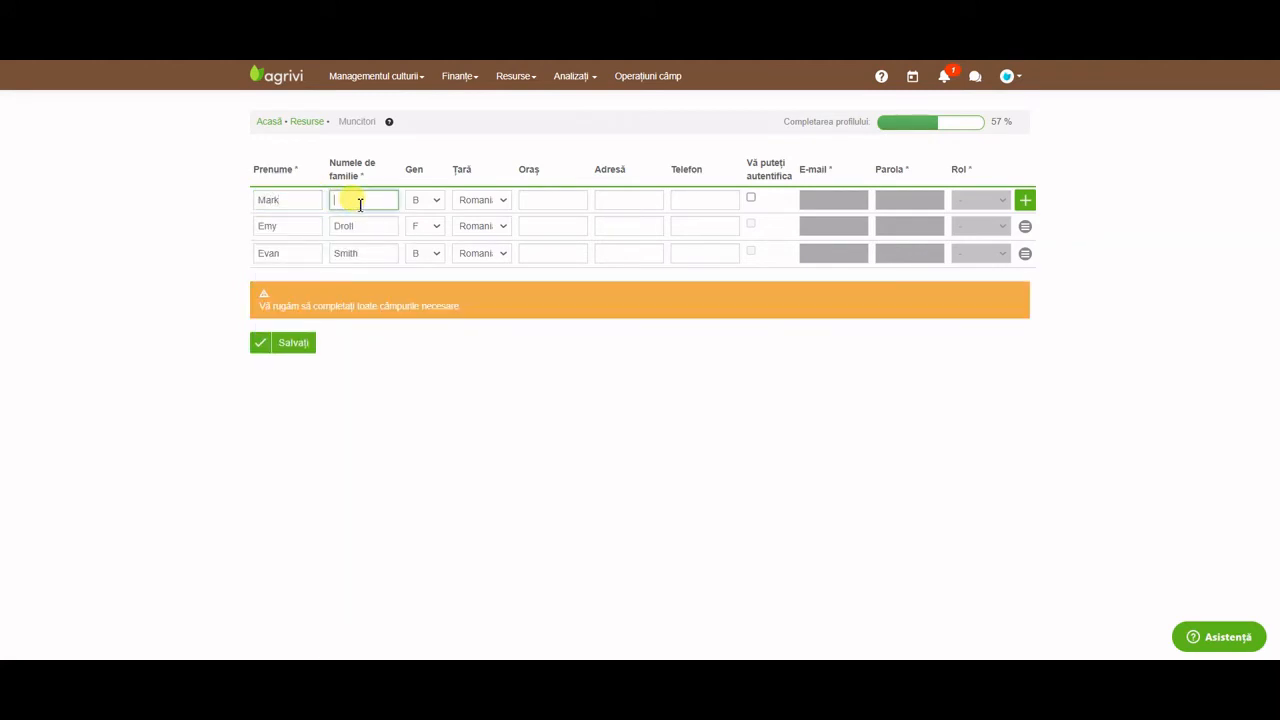
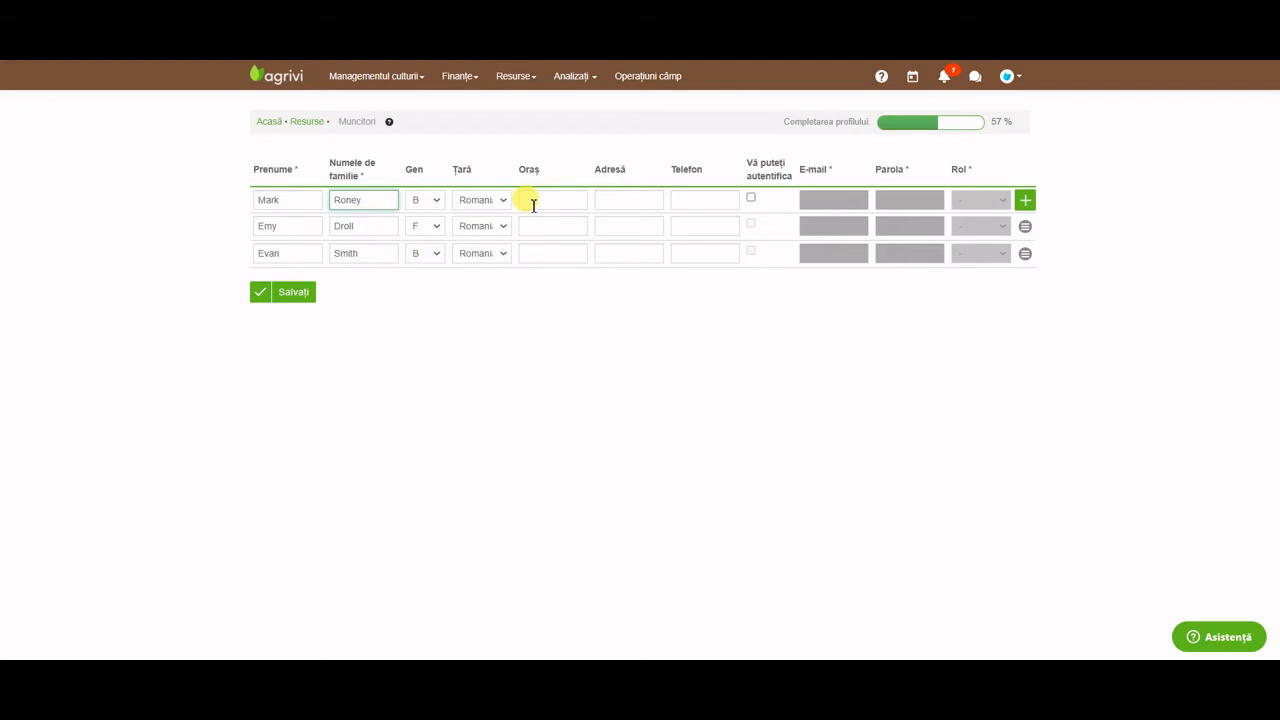
click(754, 198)
click(828, 199)
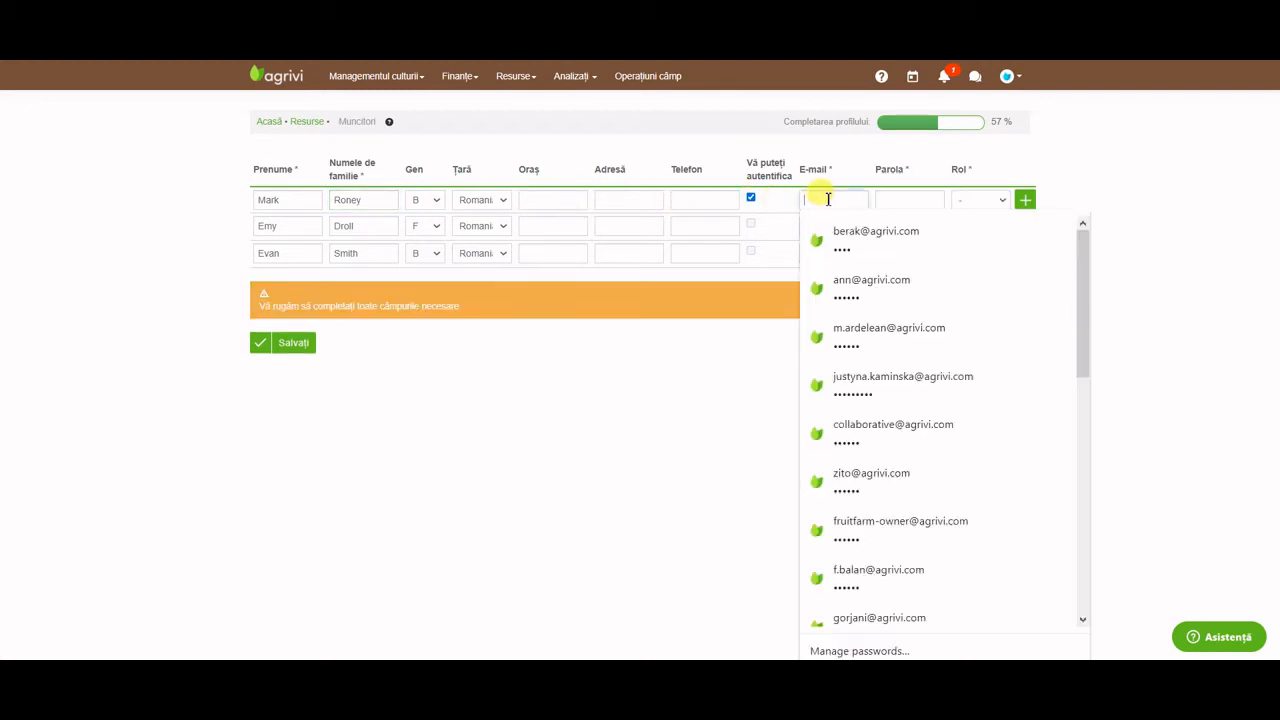
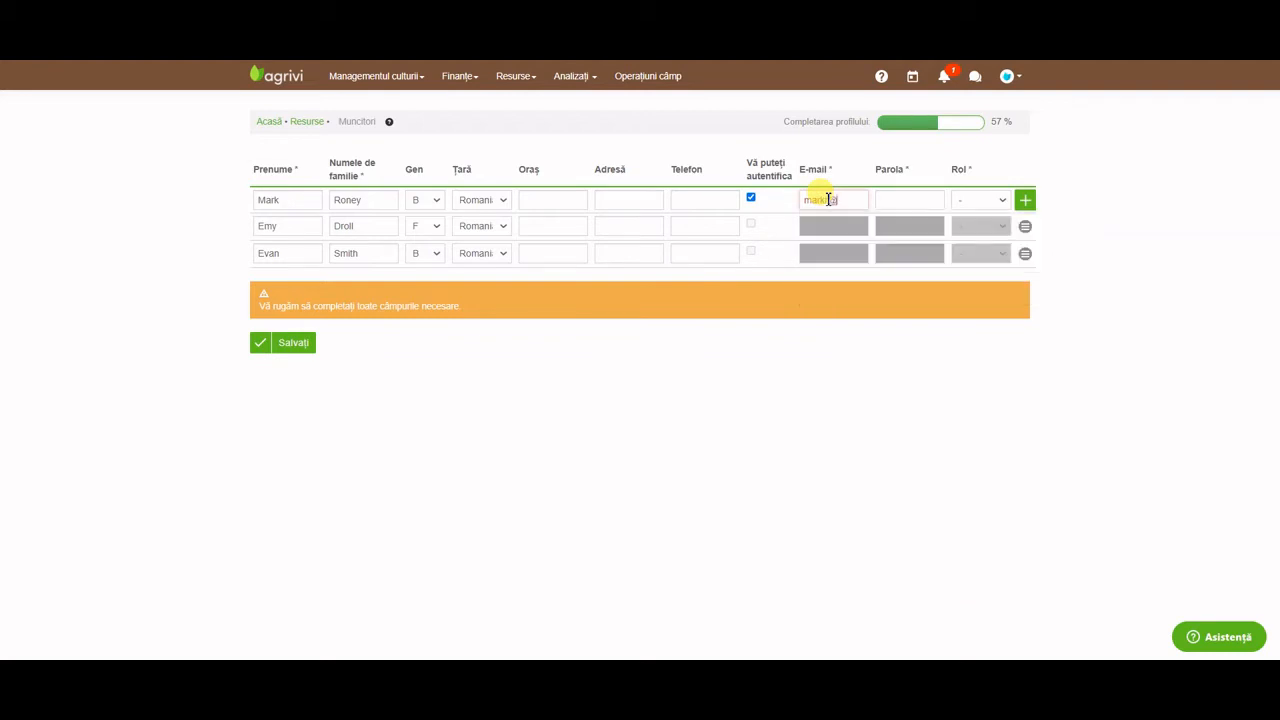
click(918, 198)
text(•••)
click(972, 204)
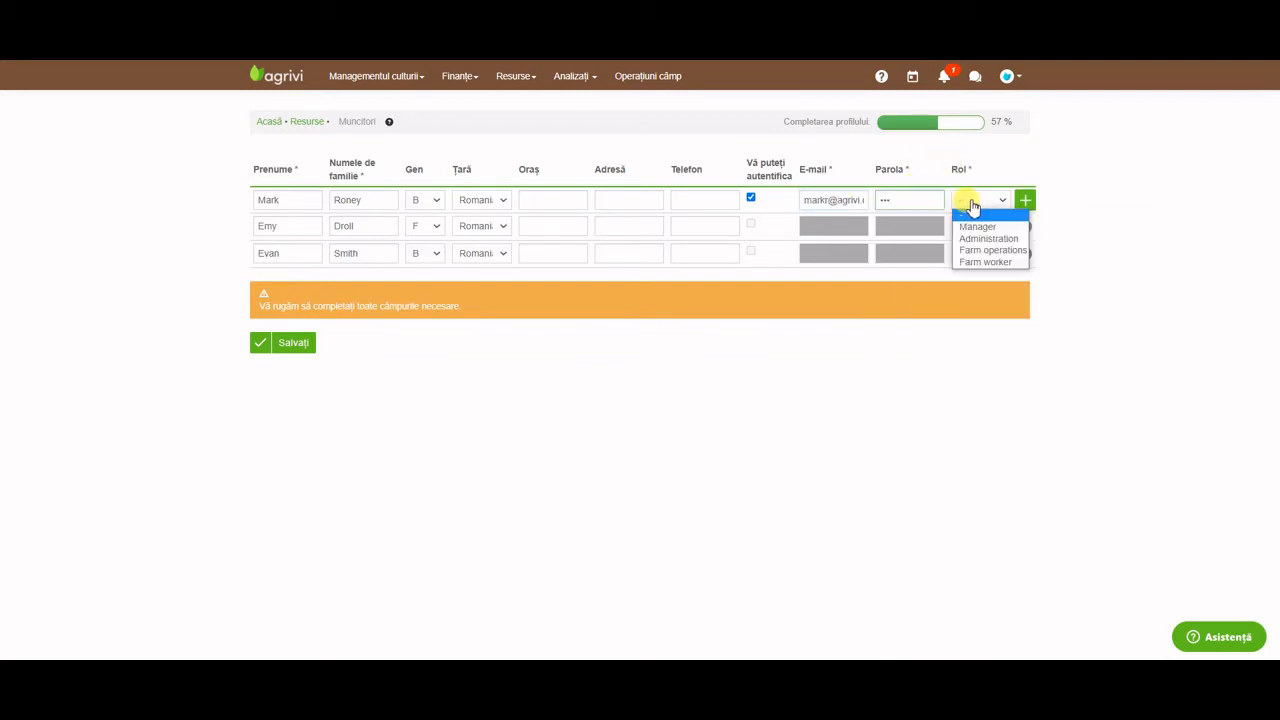
click(1004, 252)
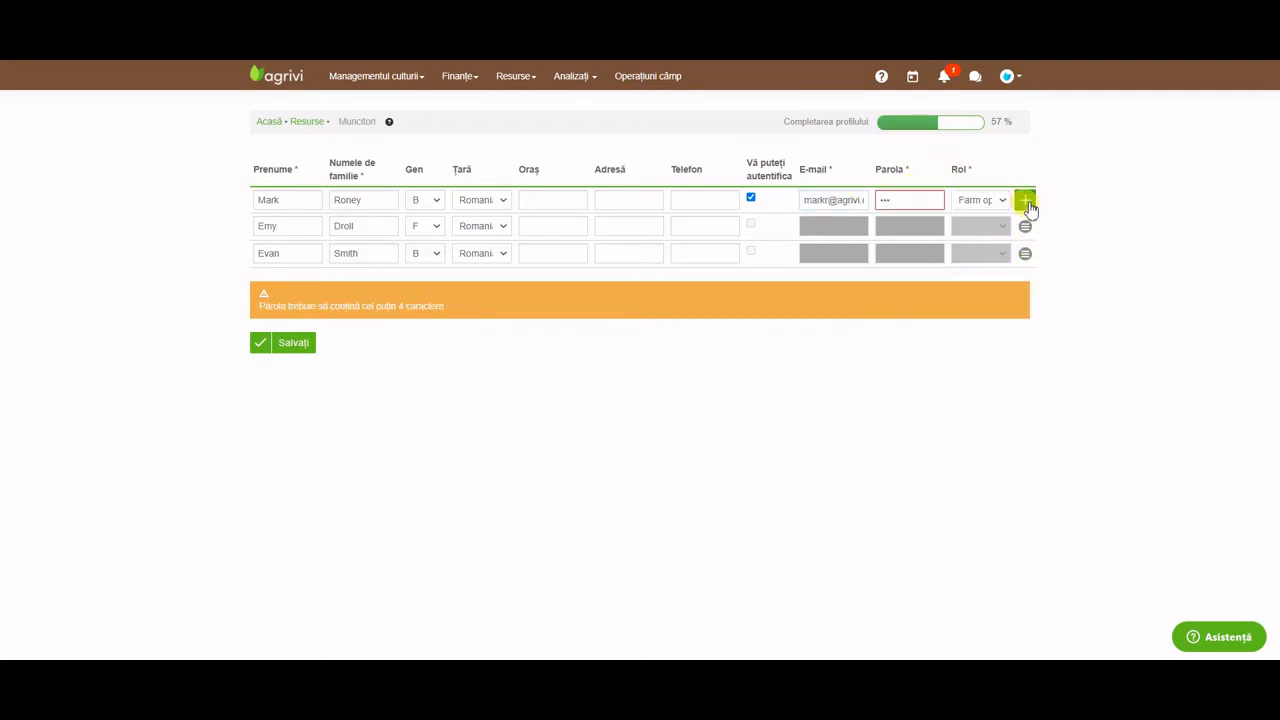
click(909, 200)
text(•)
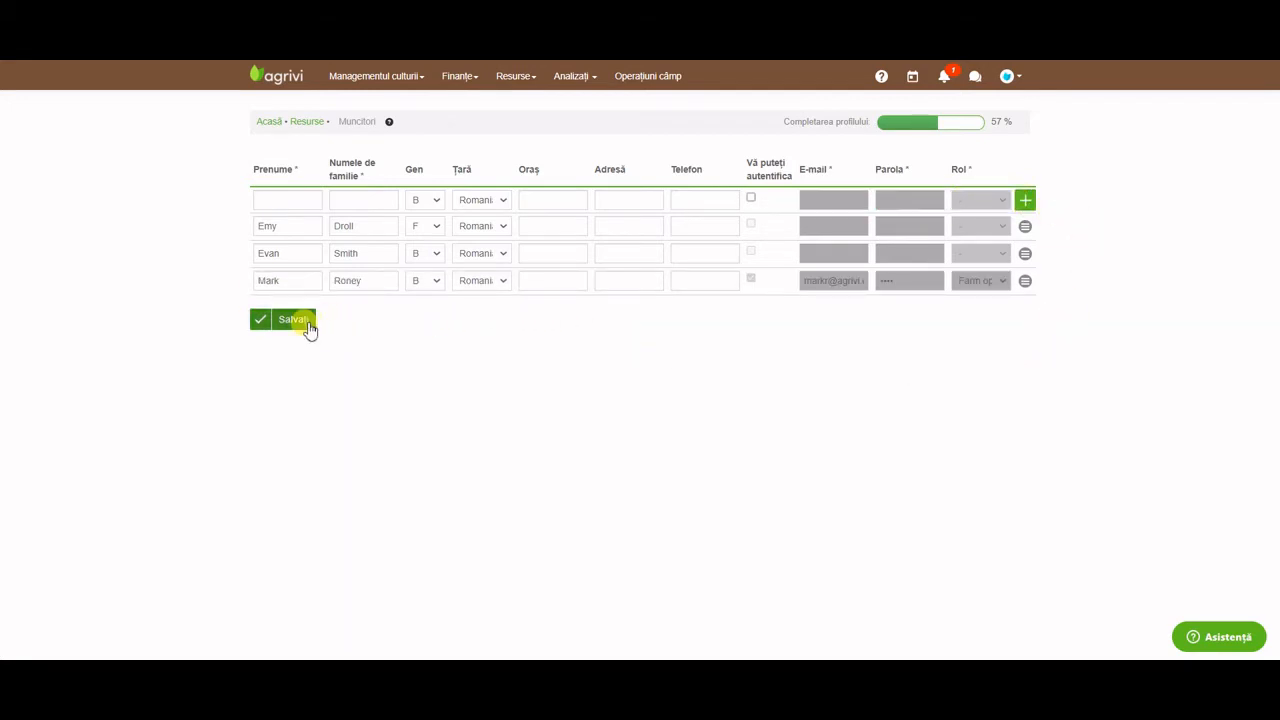
Save the workers and open the Farm operations worker's profile at its Costul muncii tab.
click(309, 324)
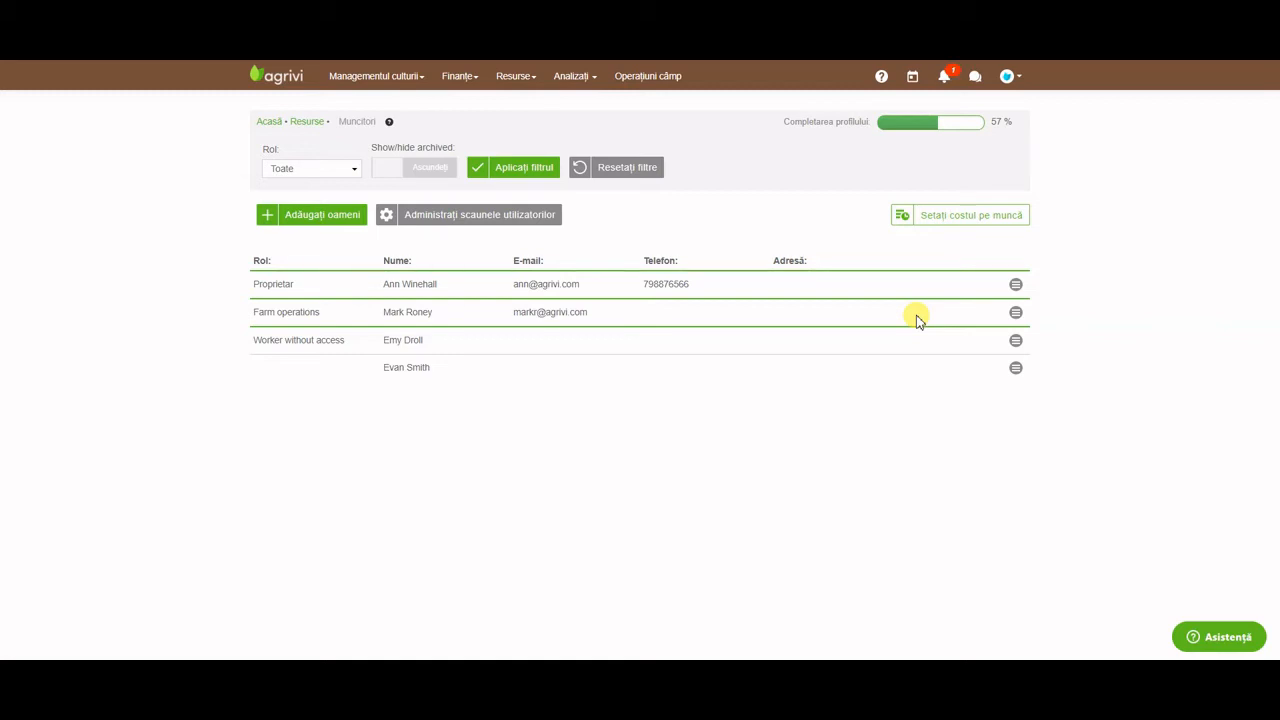
click(1015, 313)
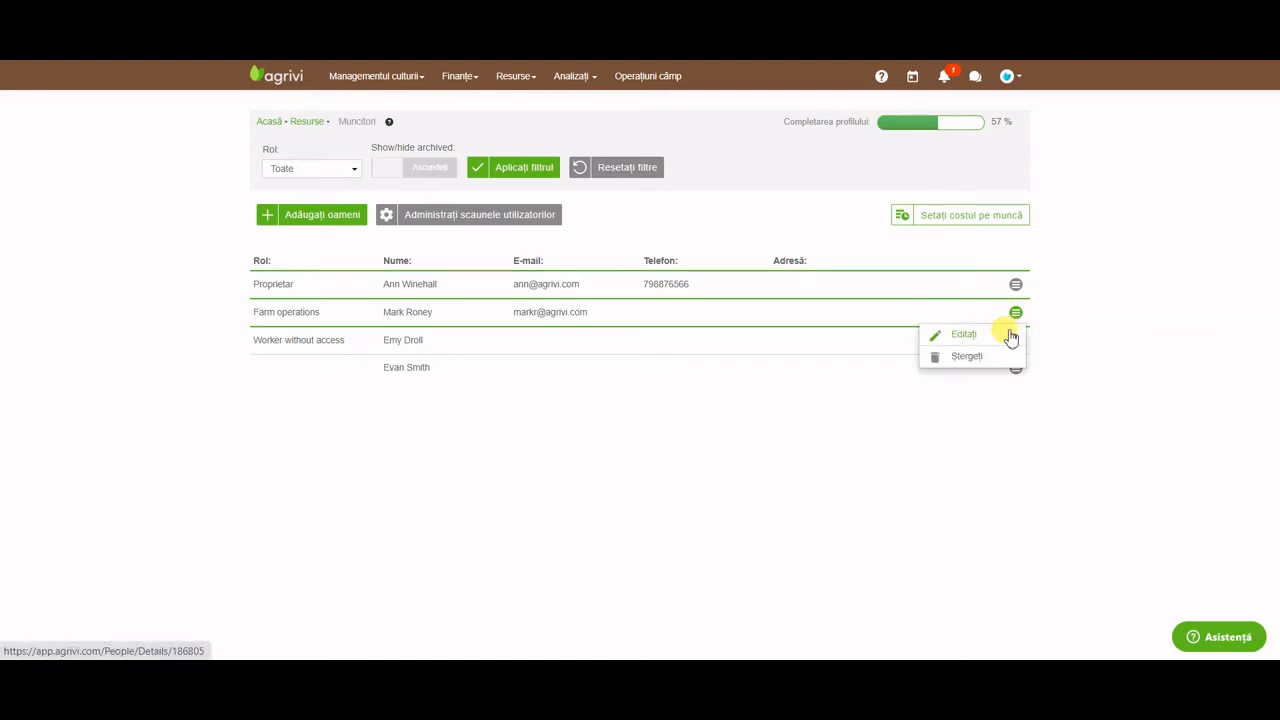
click(1010, 337)
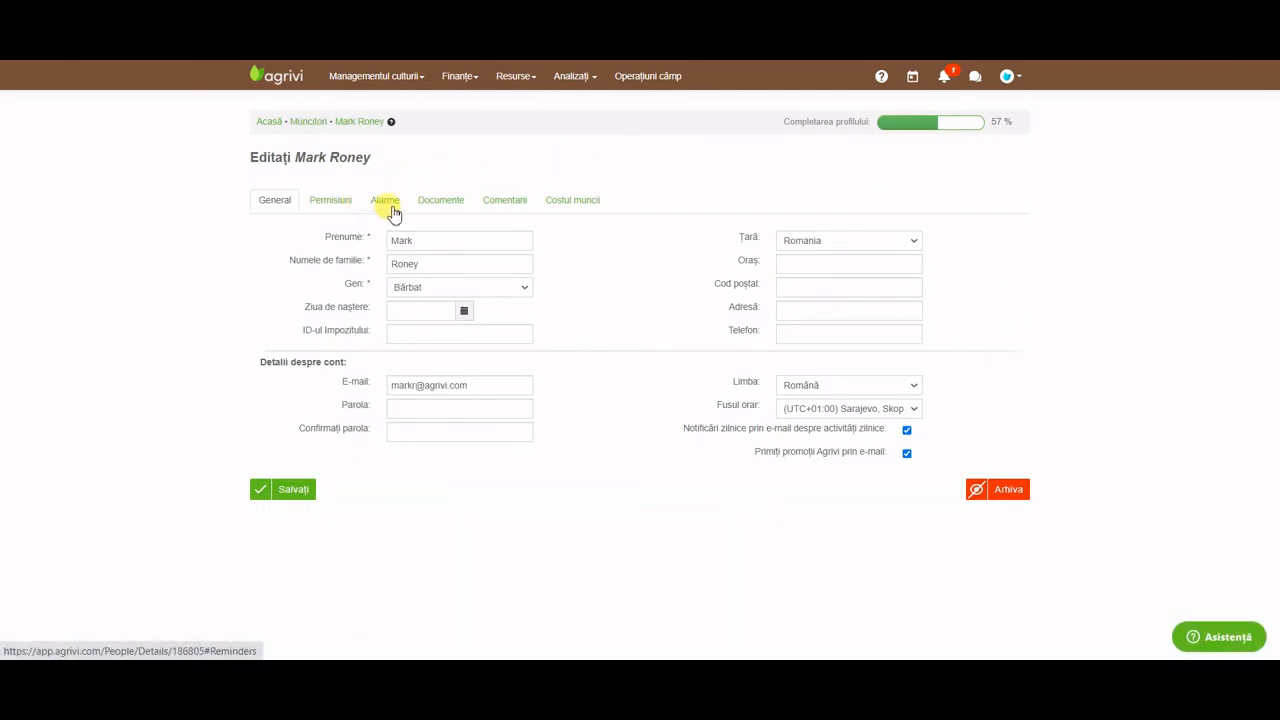
click(443, 211)
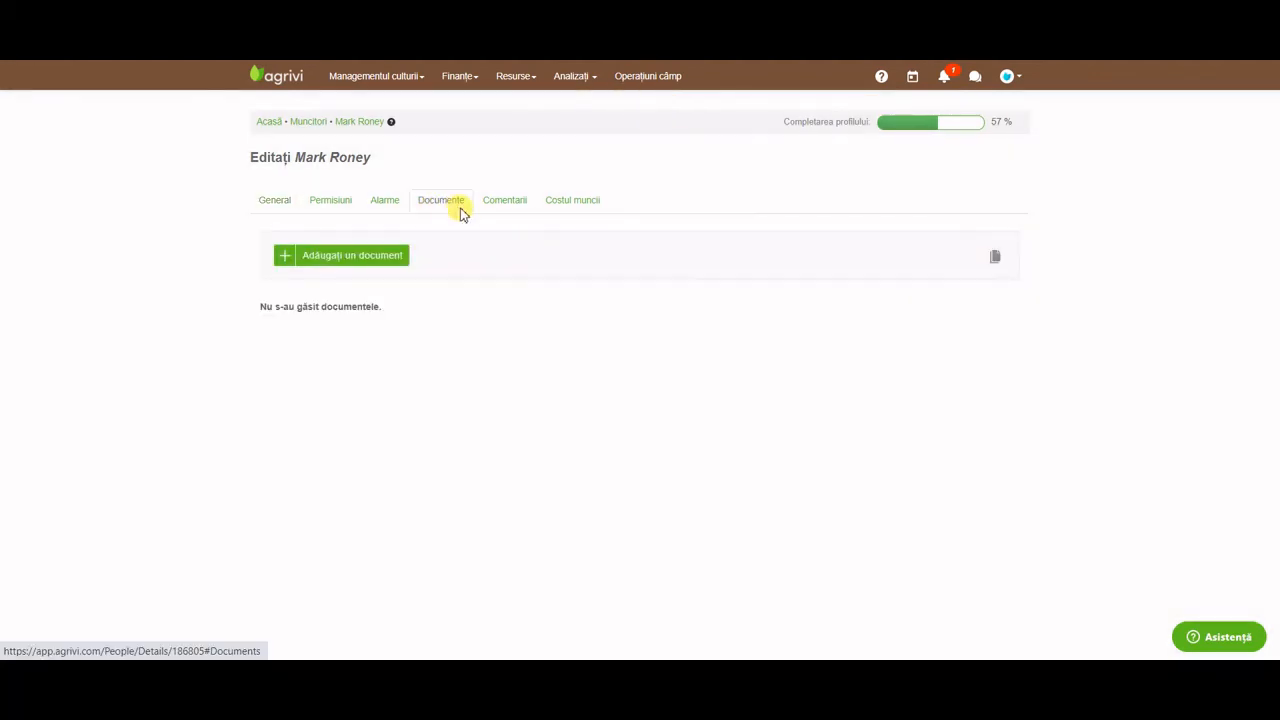
click(503, 208)
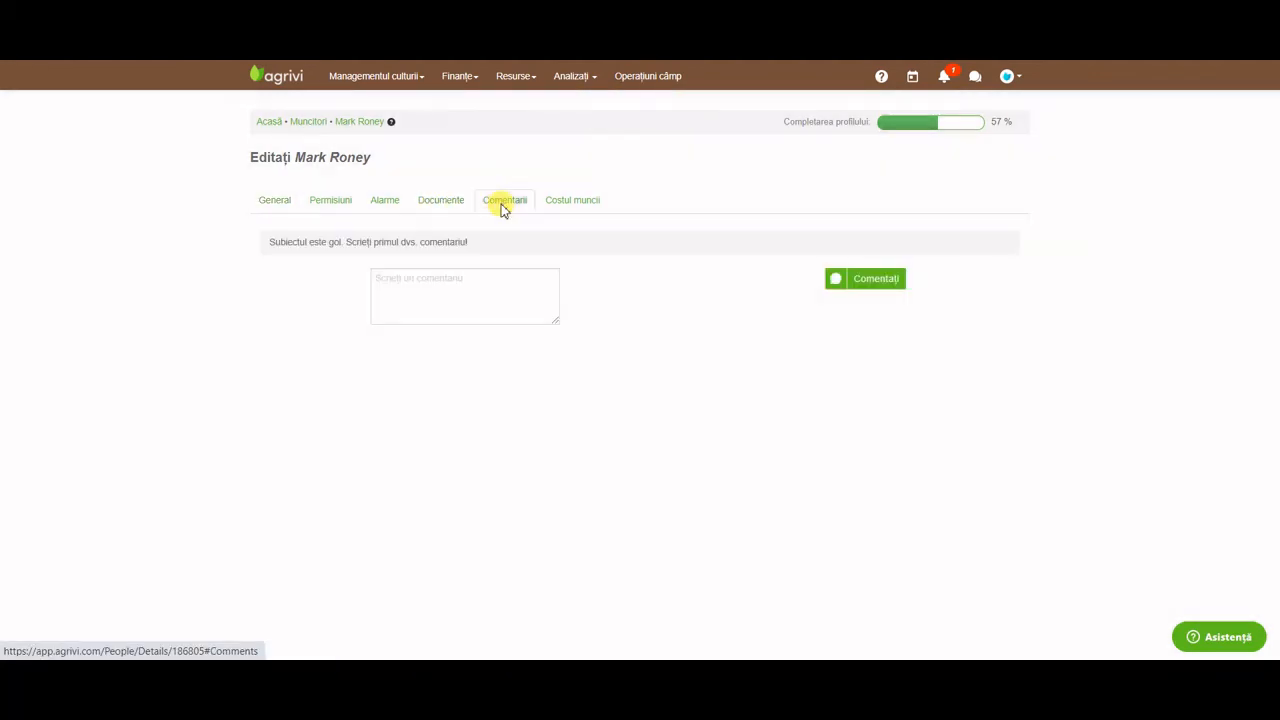
click(561, 204)
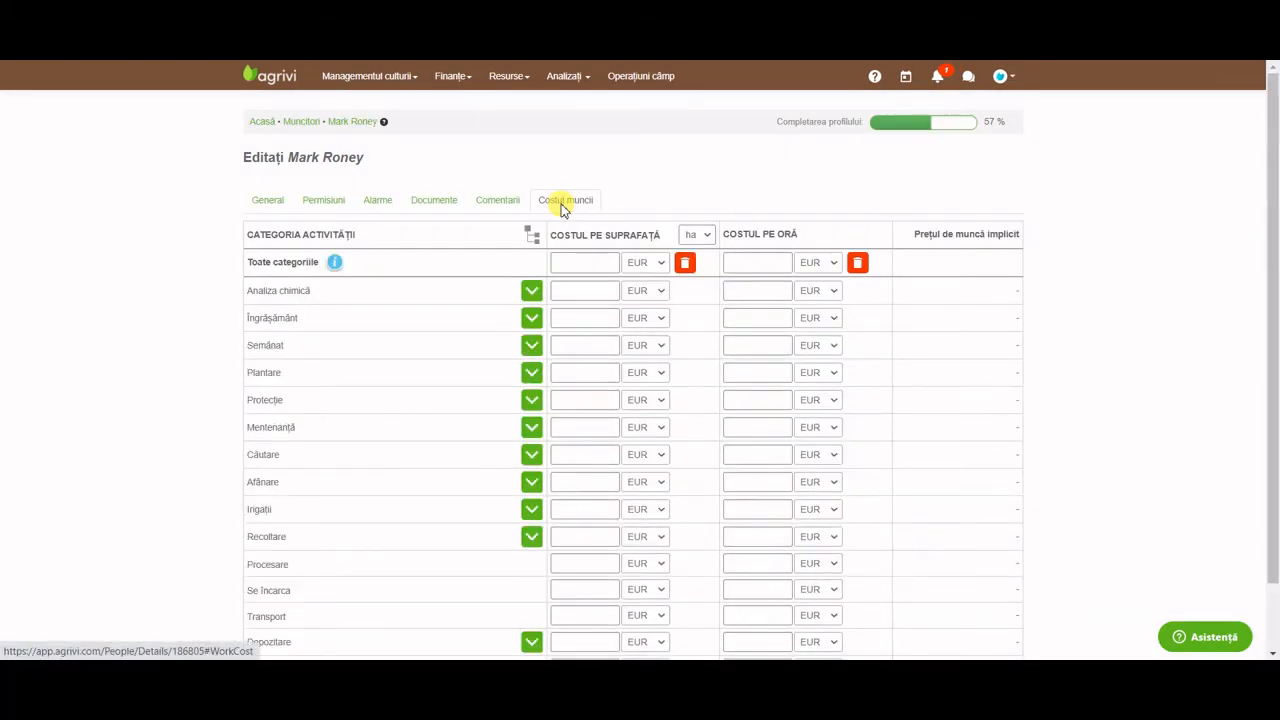
Enter hourly costs 12 for Îngrășământ, 10 for Mentenanță, 11 for Irigații, and save.
click(740, 317)
text(12)
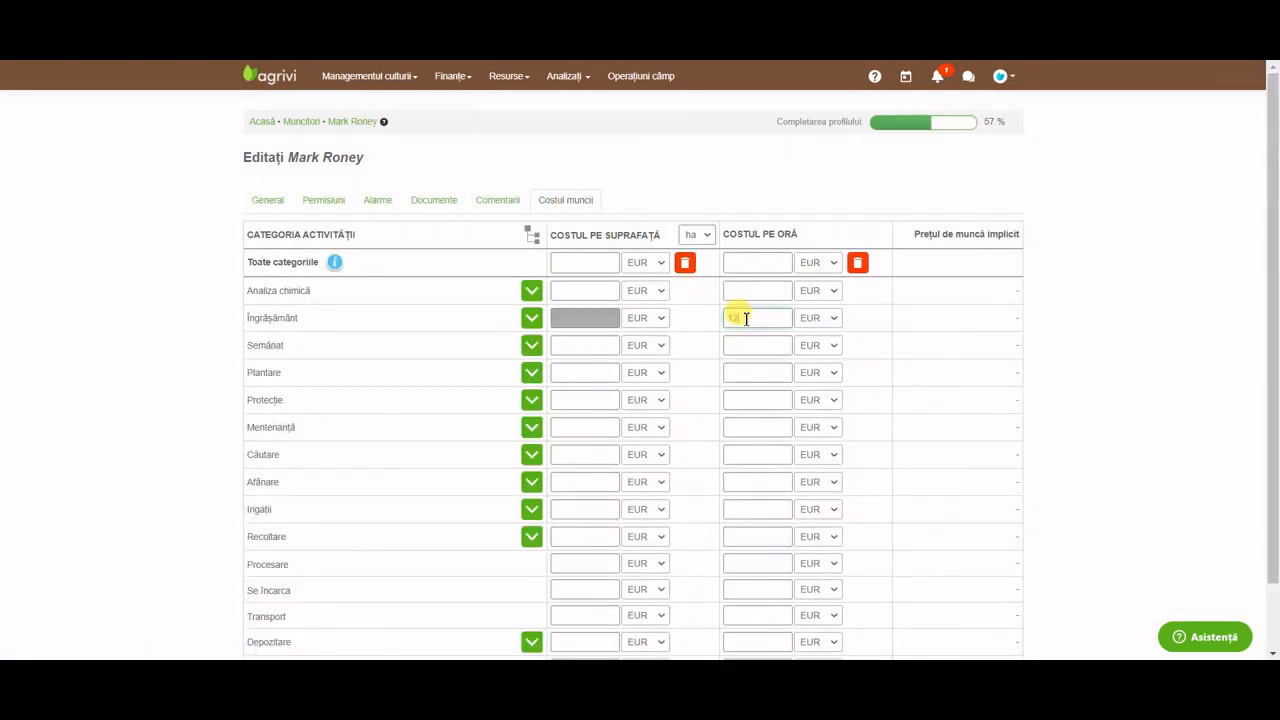
click(750, 426)
text(10)
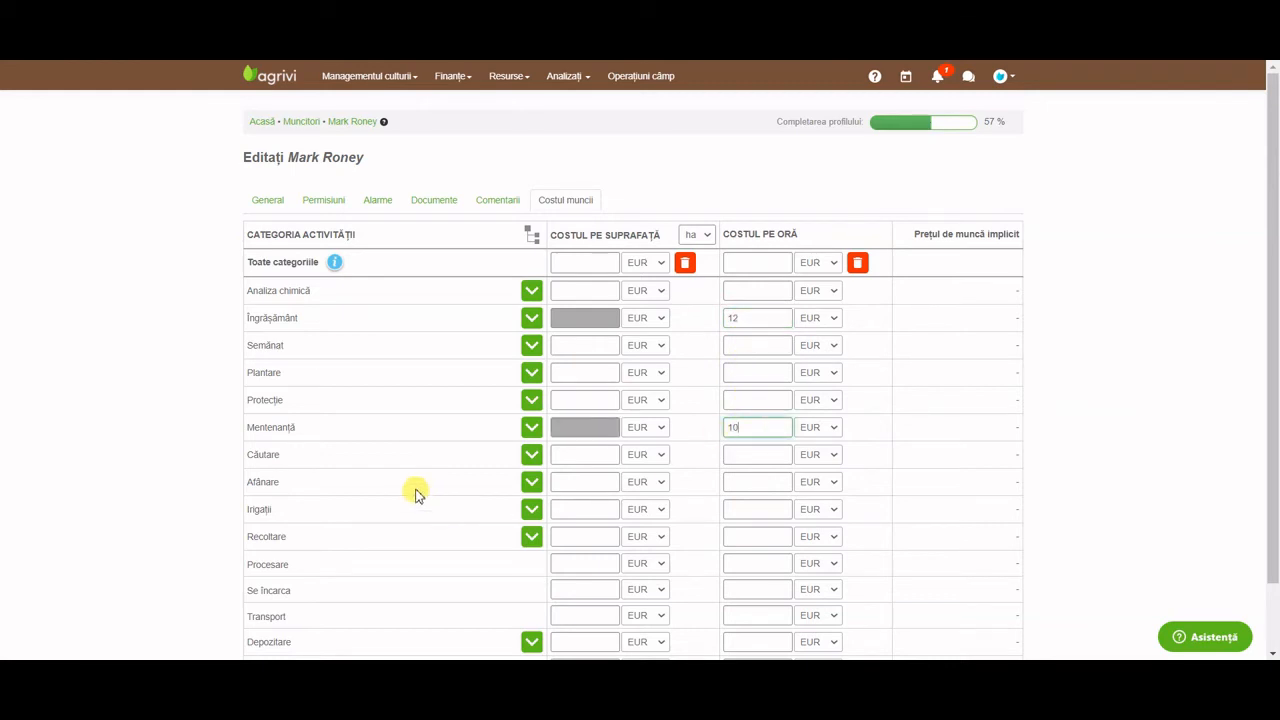
scroll(414, 491, down, 2)
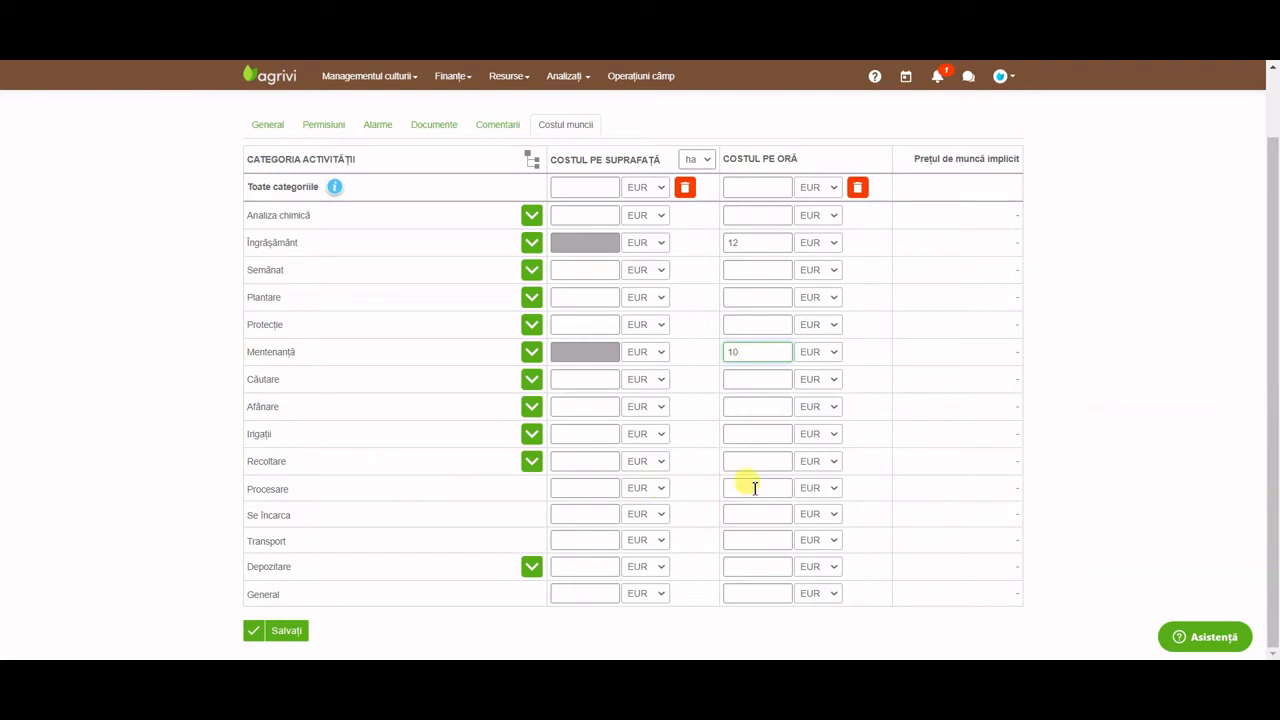
click(745, 434)
text(11)
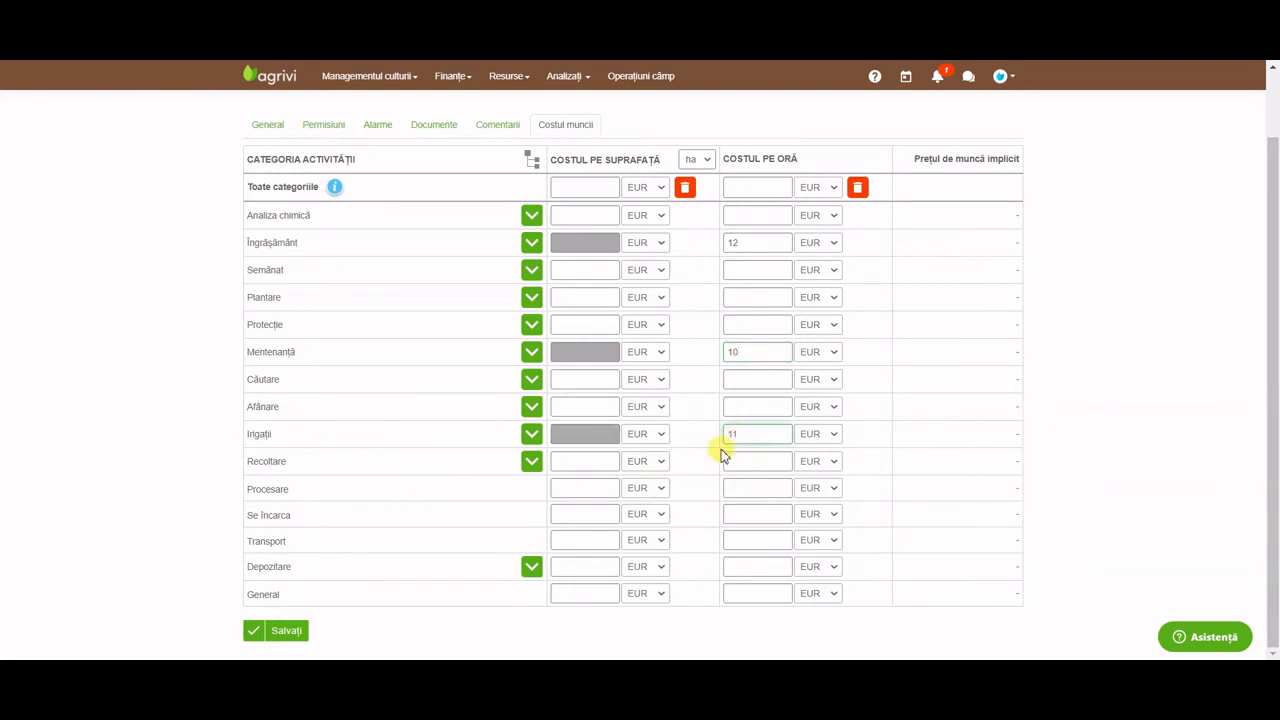
click(302, 634)
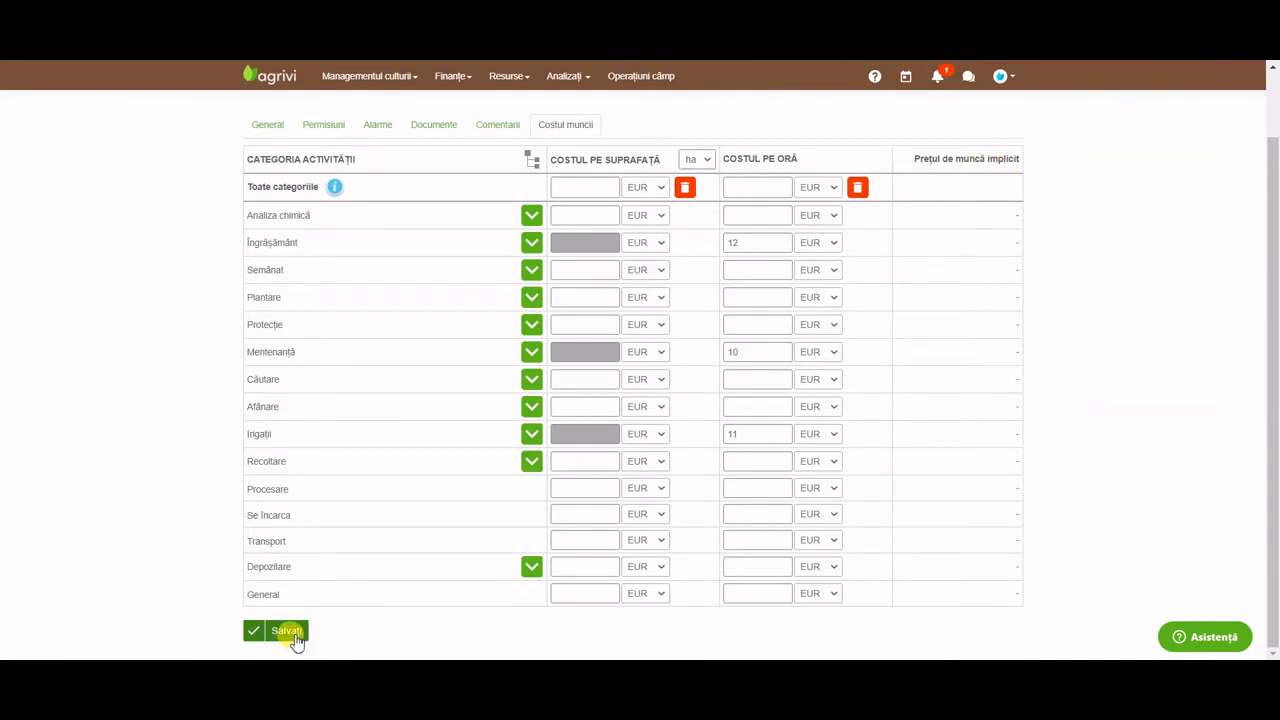
click(294, 634)
Under Resurse > Utilaje, add equipment named Tractor in the Tractor category and save.
click(510, 77)
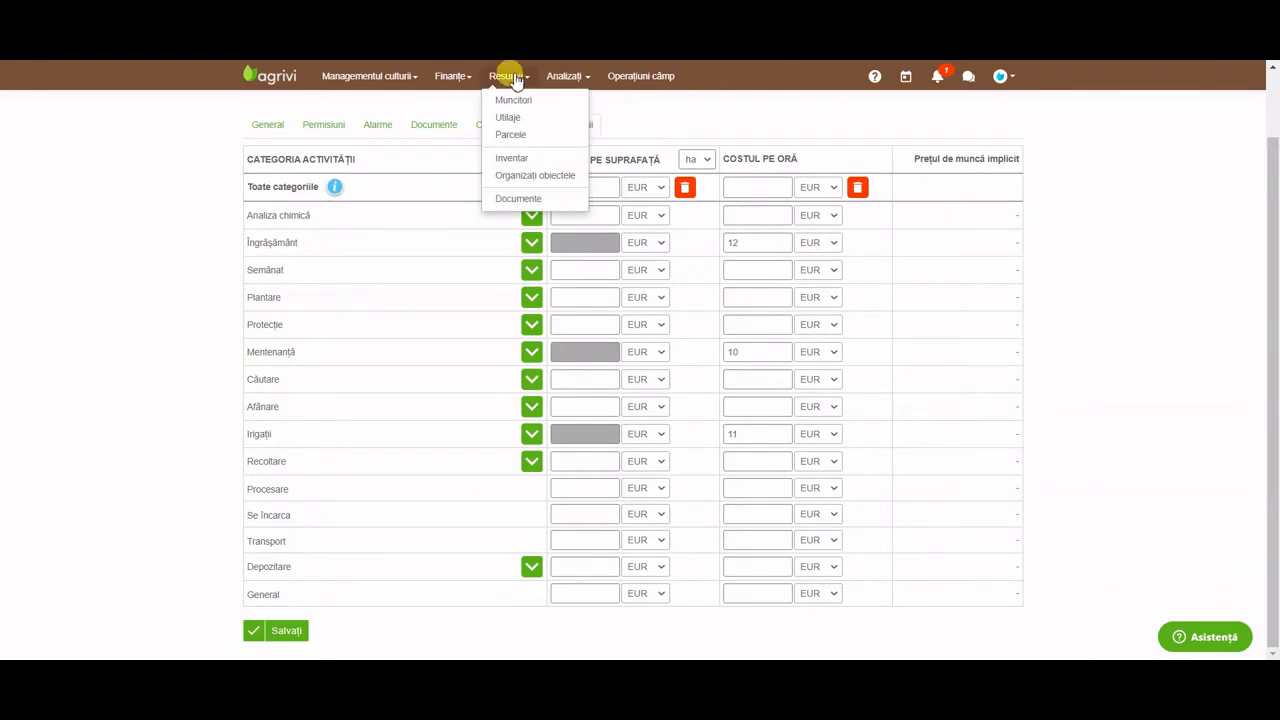
click(528, 118)
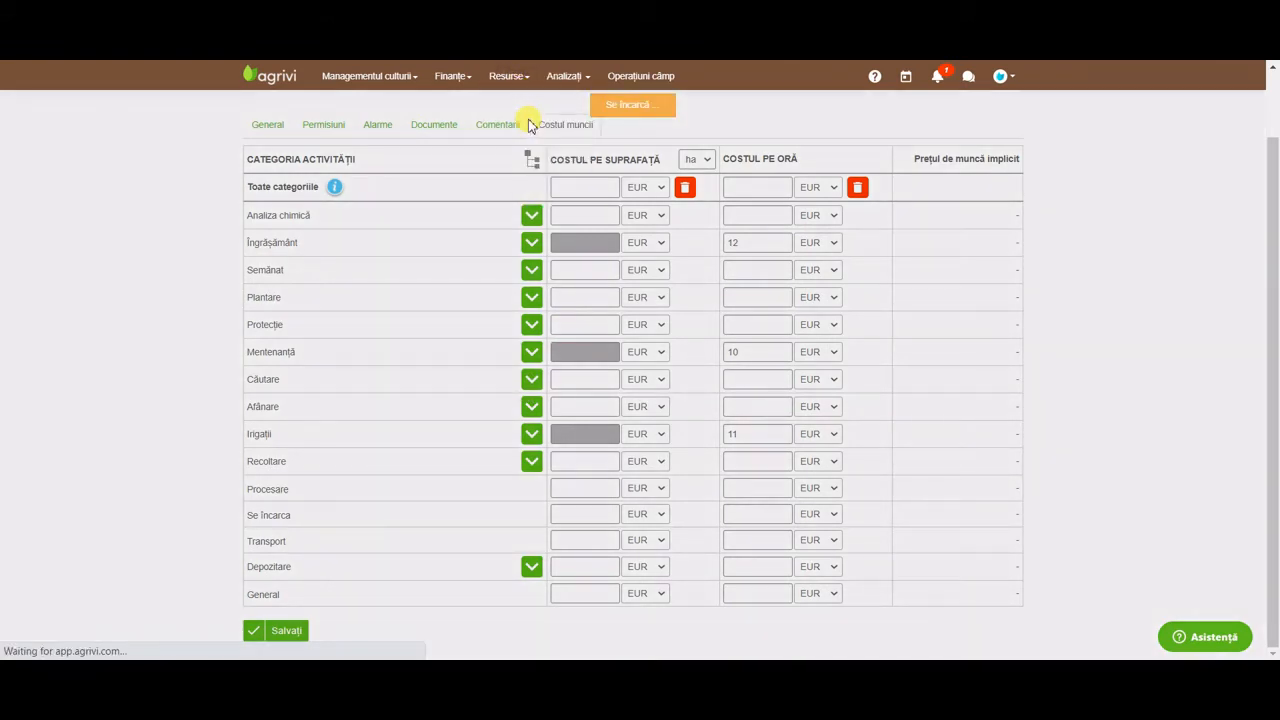
click(307, 211)
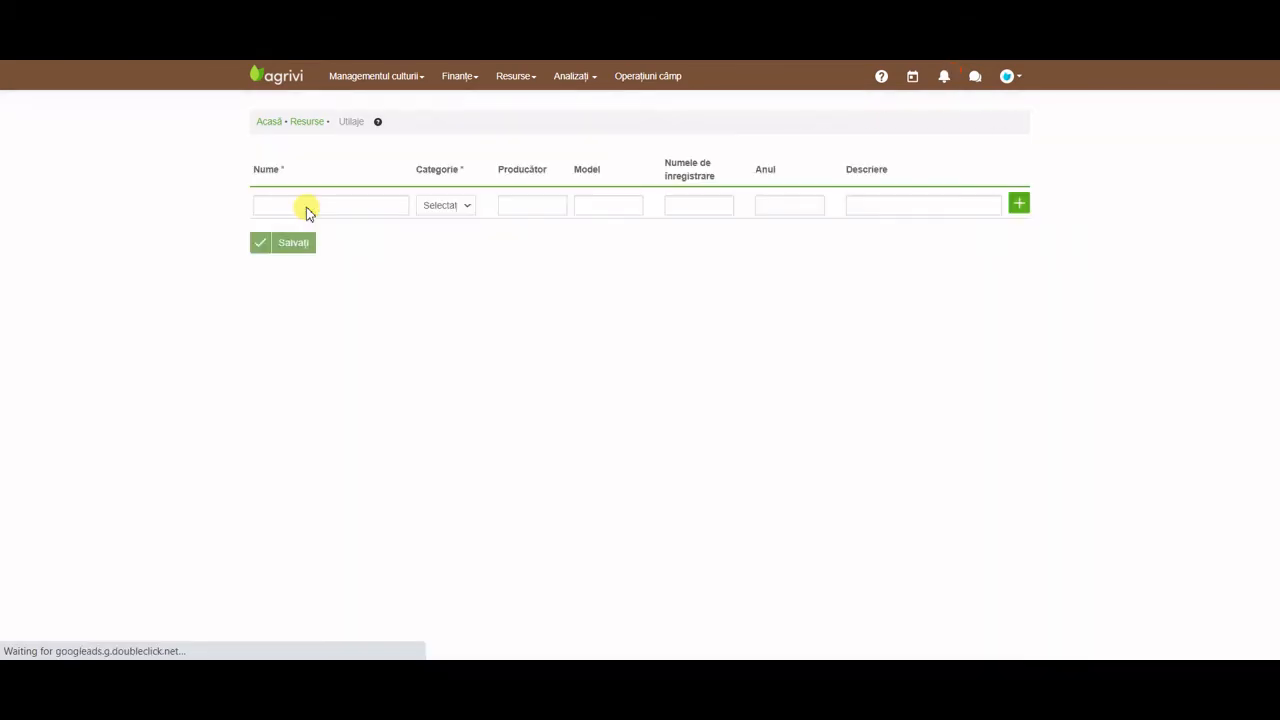
click(327, 207)
text(Tractor)
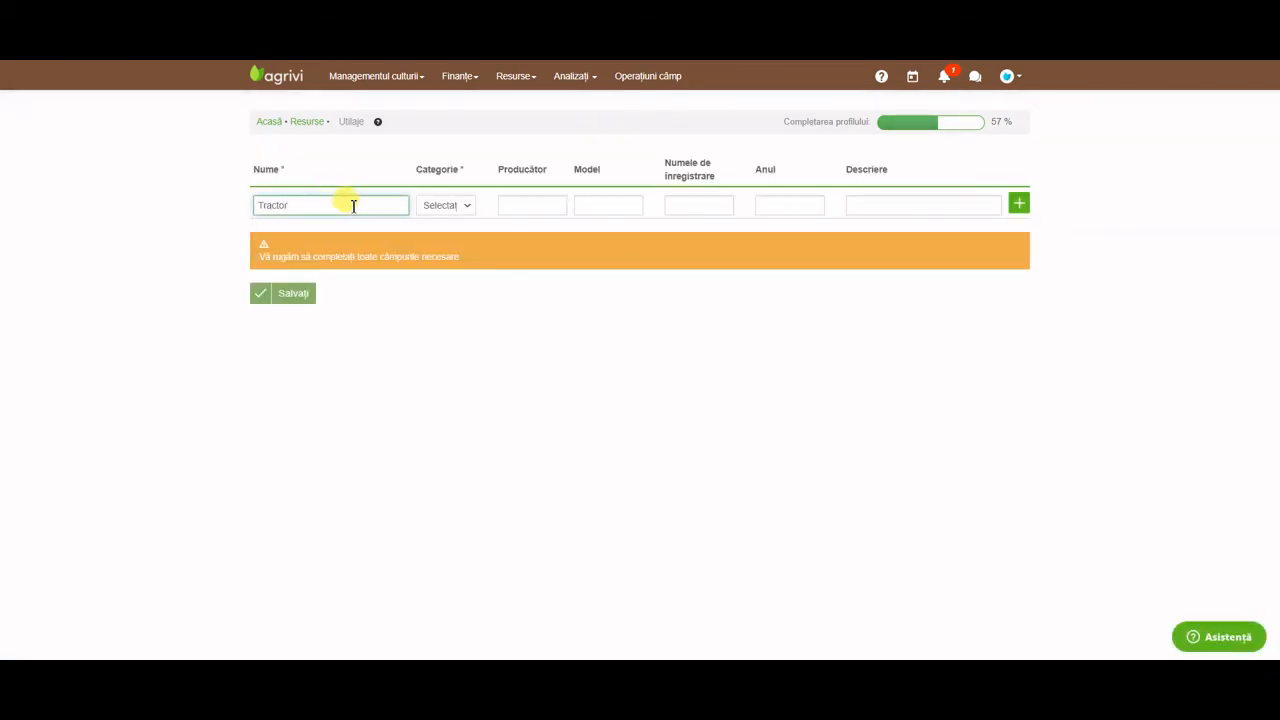
click(440, 206)
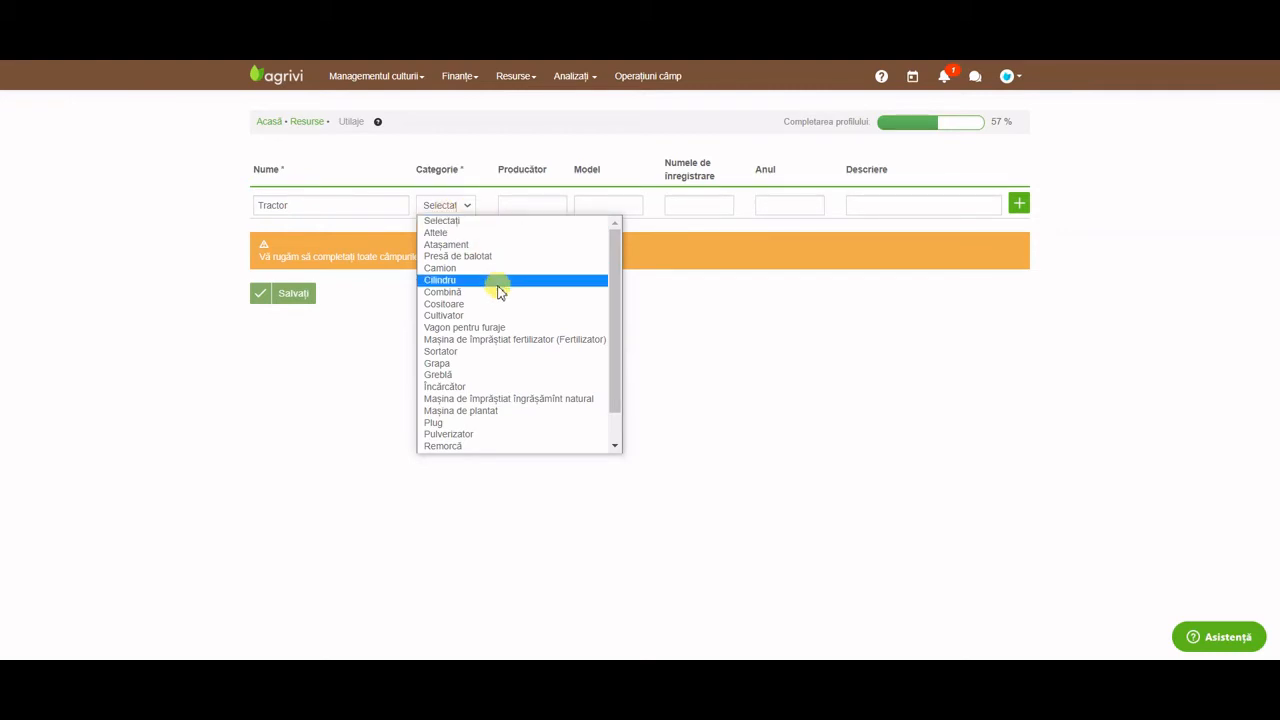
scroll(497, 290, down, 2)
click(476, 446)
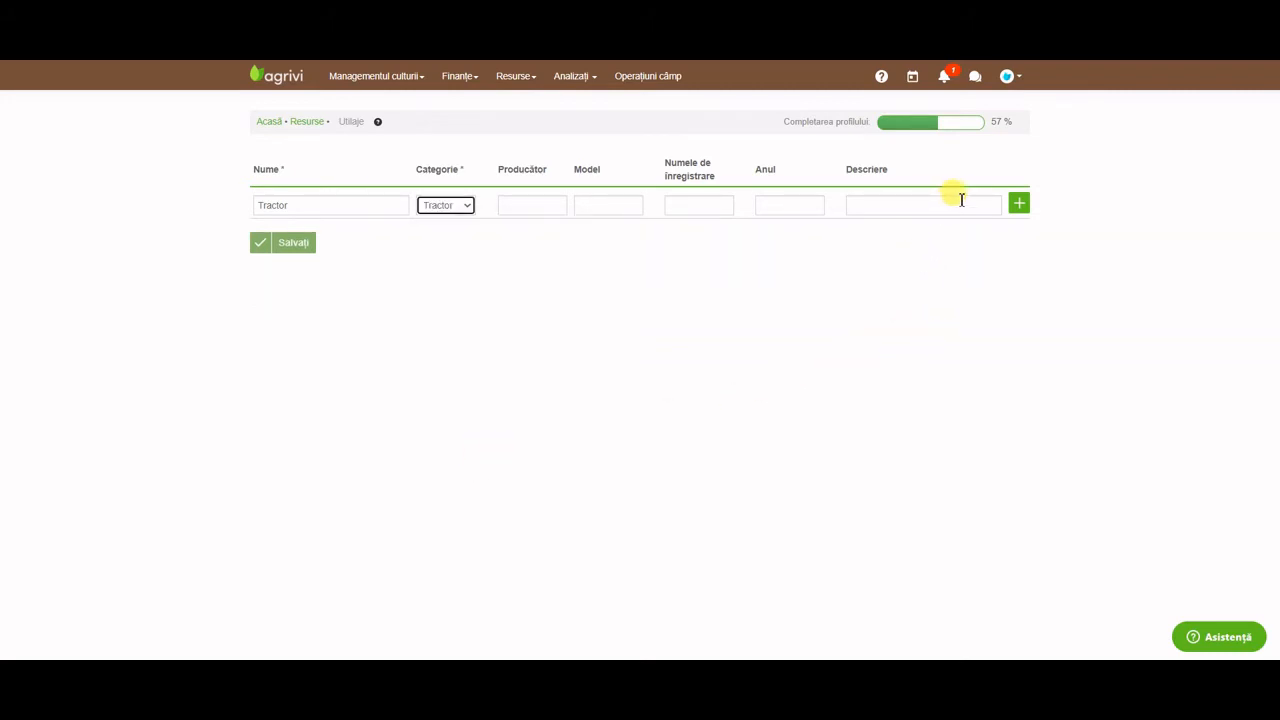
click(1020, 206)
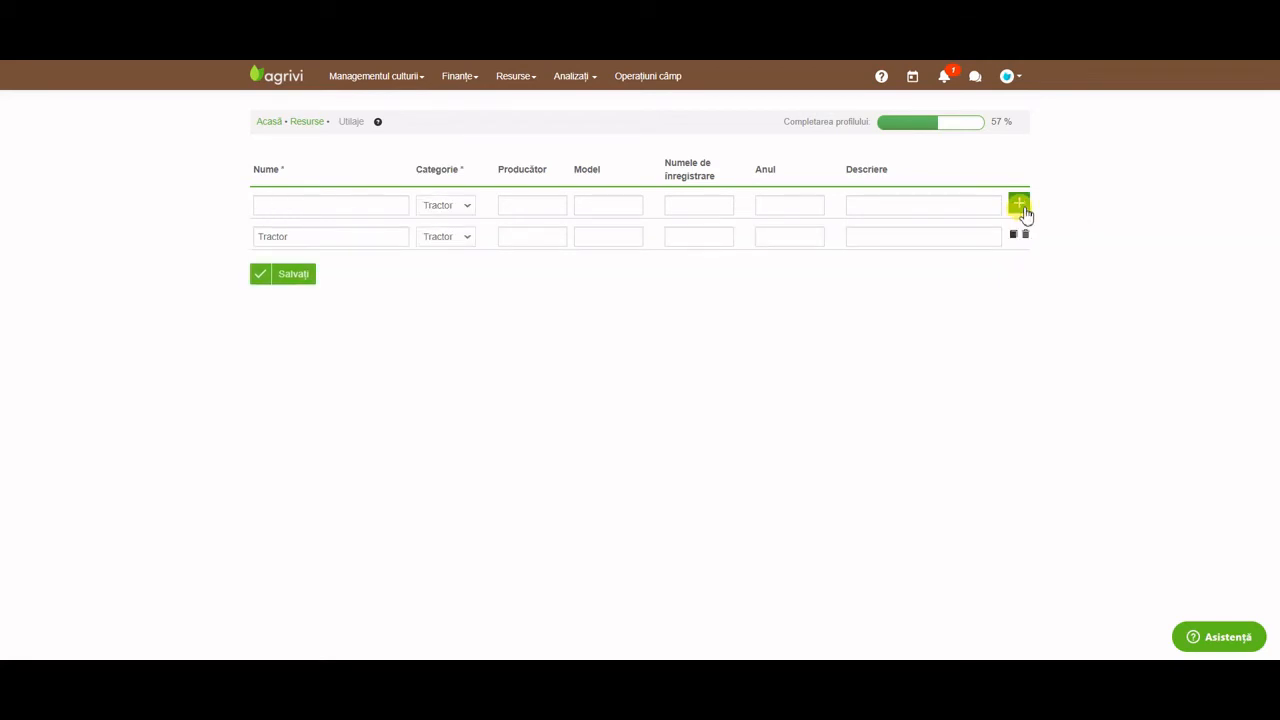
click(290, 275)
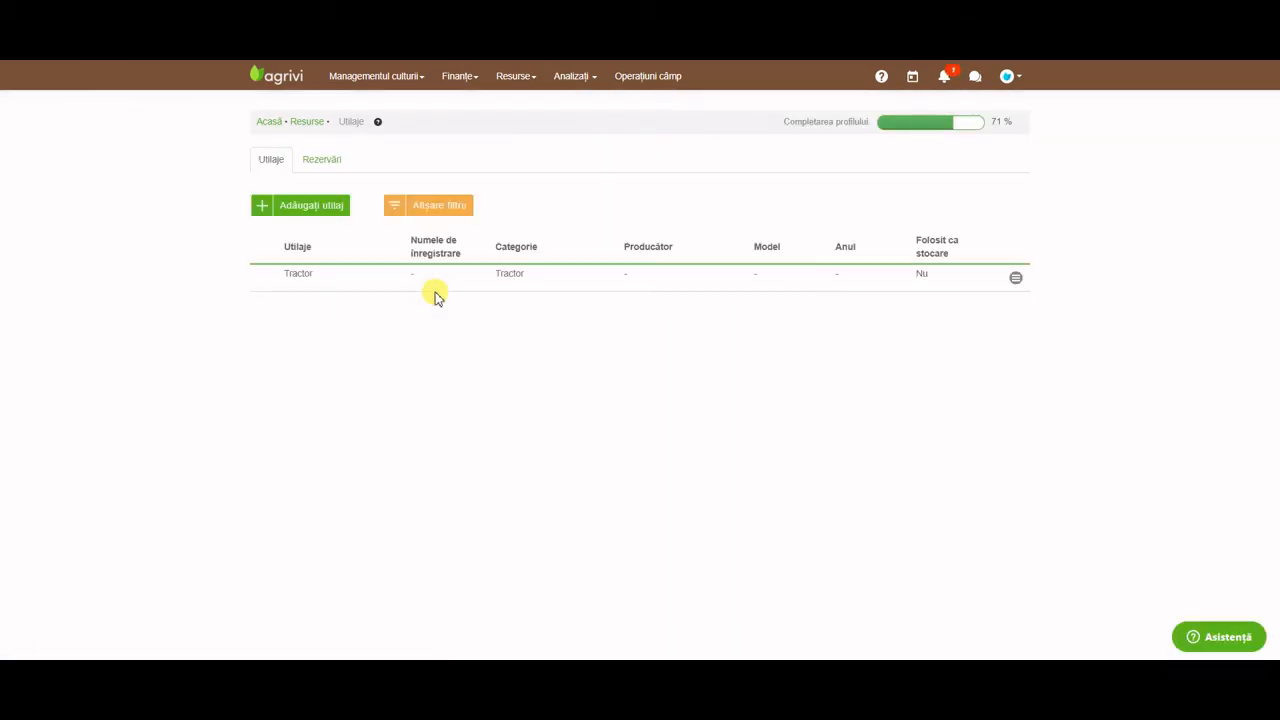
Open the Tractor's record and browse its Rezervări, Alarme, Documente, Comentarii, Consum and Costul muncii tabs.
click(1014, 279)
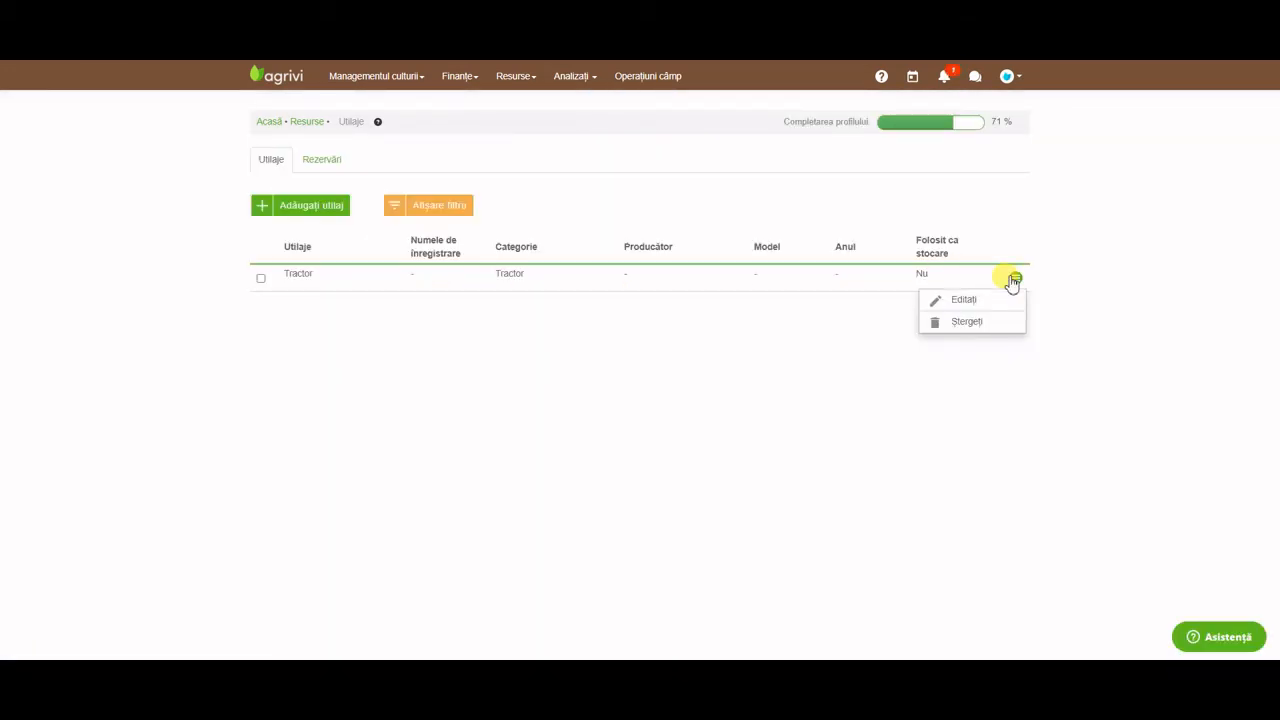
click(1005, 301)
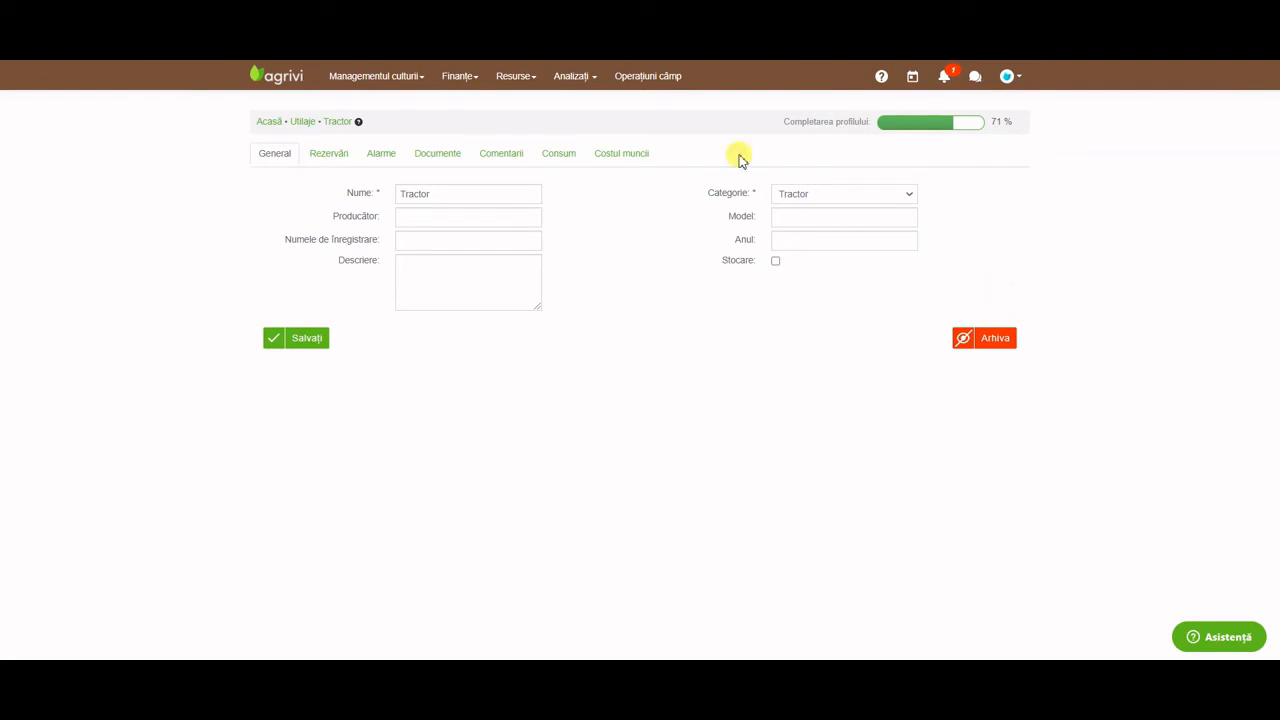
click(331, 156)
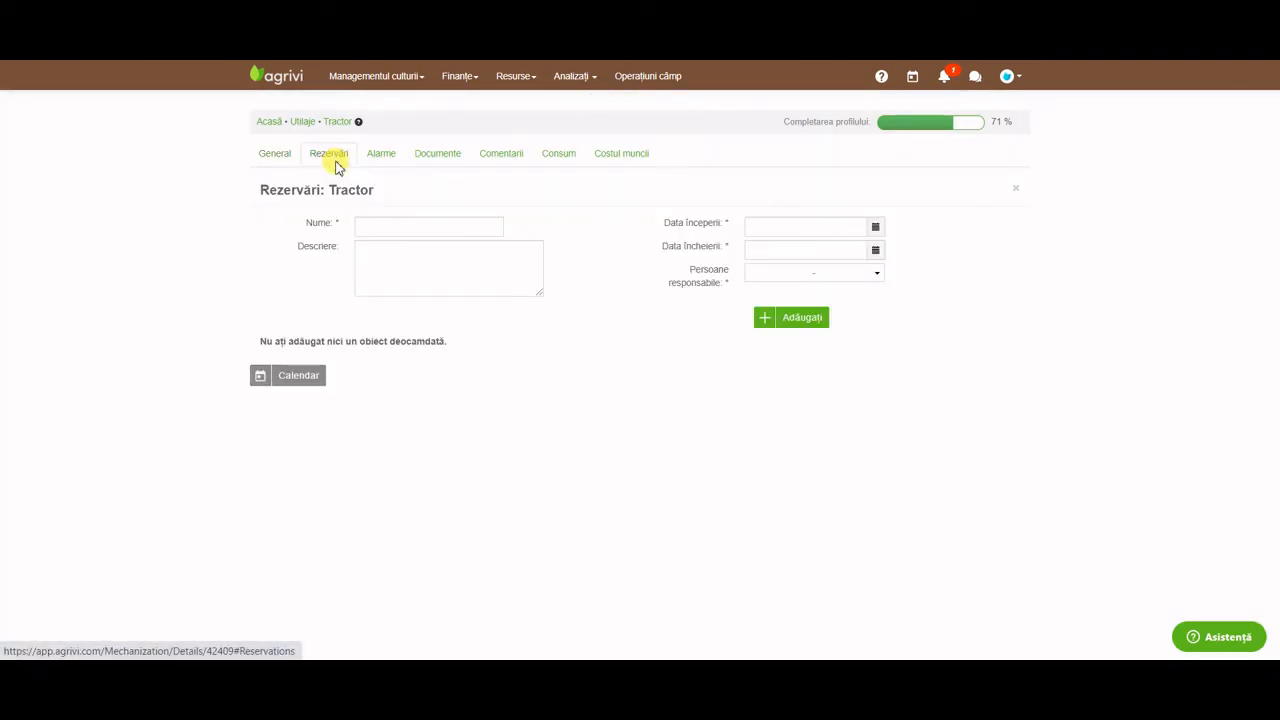
click(386, 164)
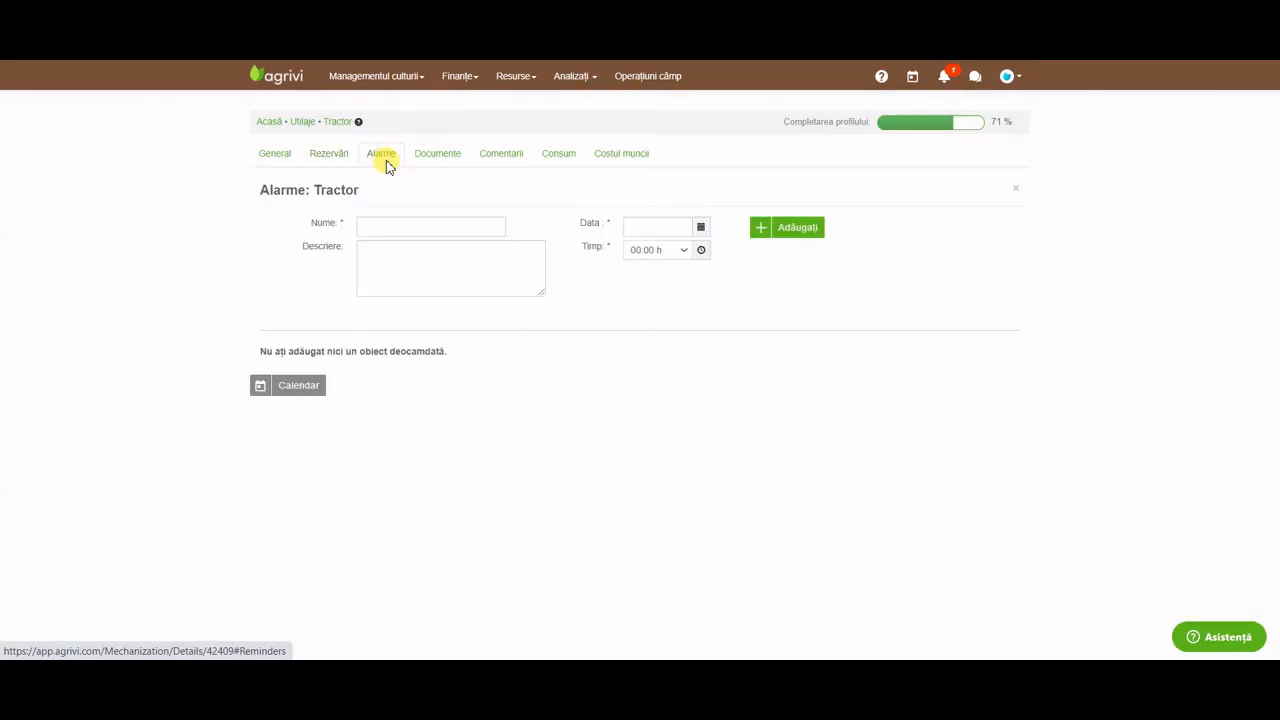
click(437, 162)
click(518, 165)
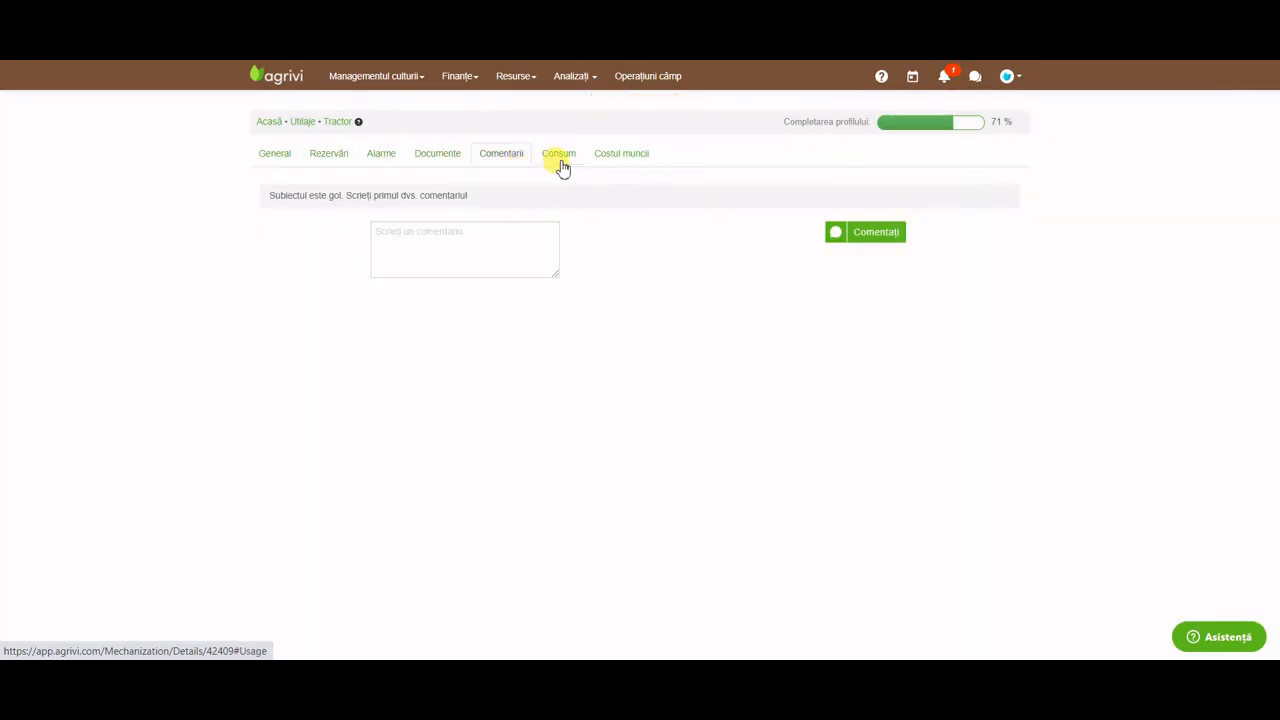
click(562, 168)
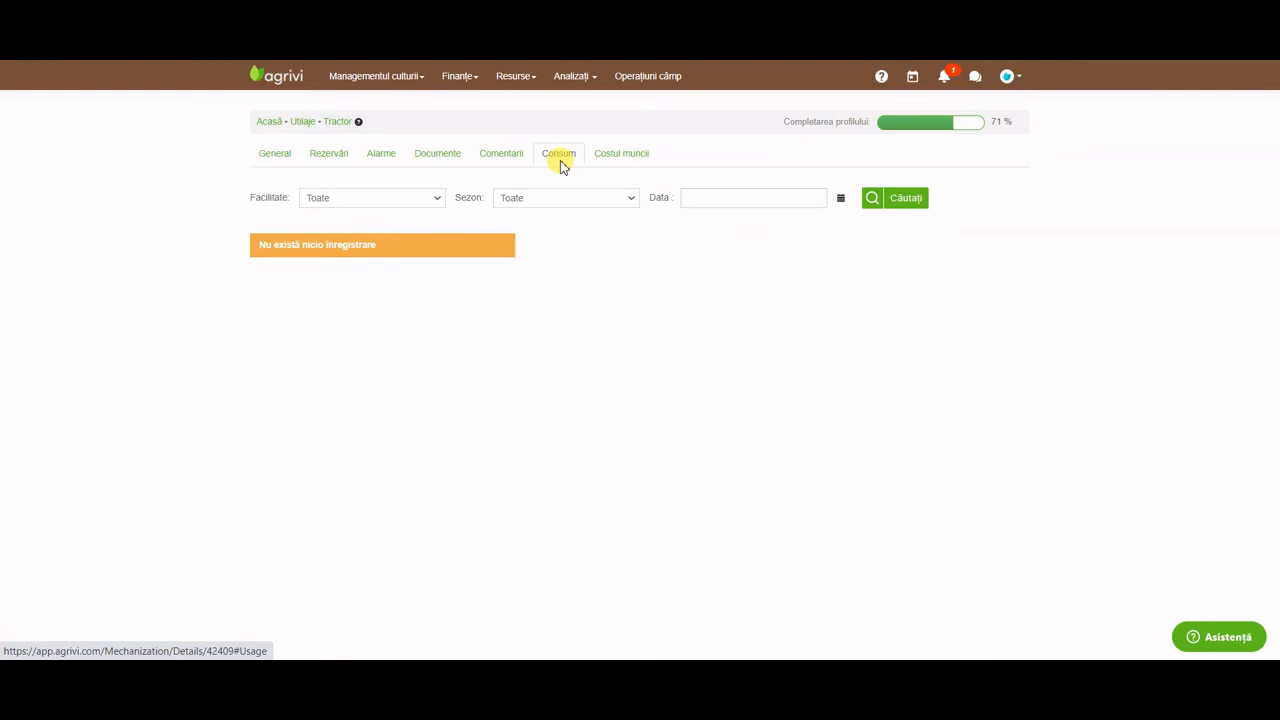
click(615, 160)
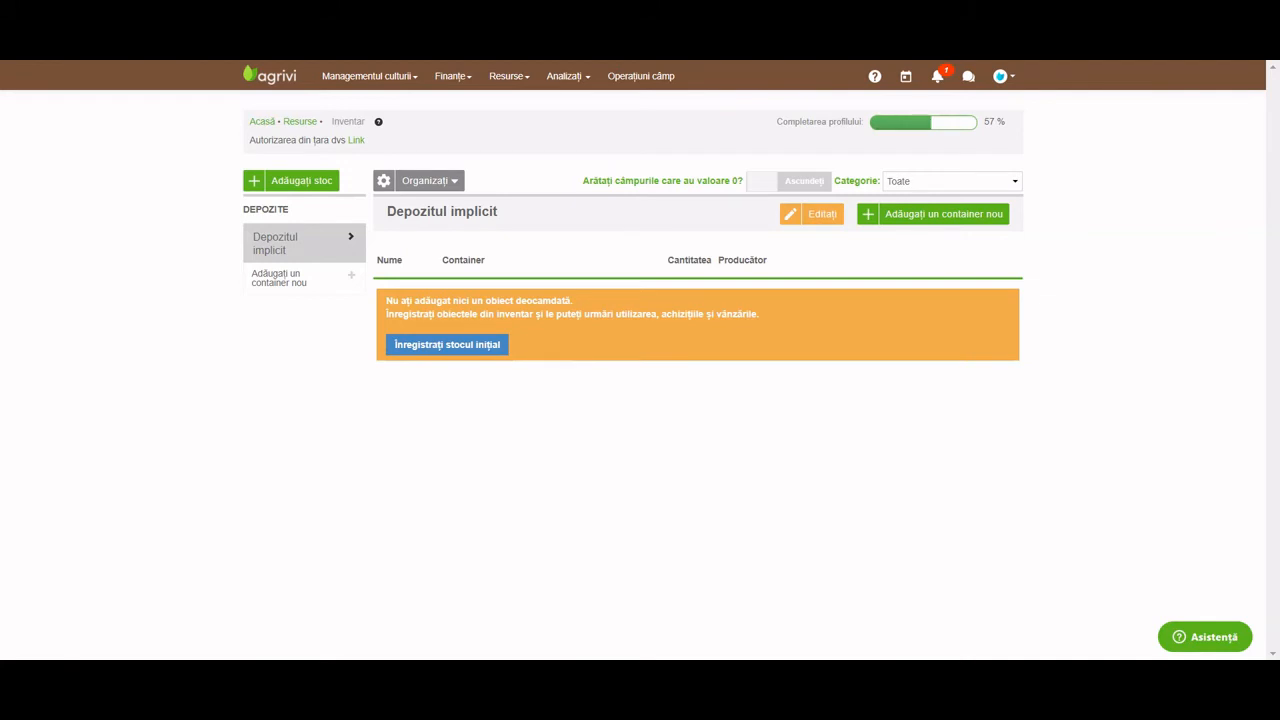
After glancing at the Resurse and Finanțe menus, bring up the Adăugați stoc form for Depozitul implicit.
click(517, 80)
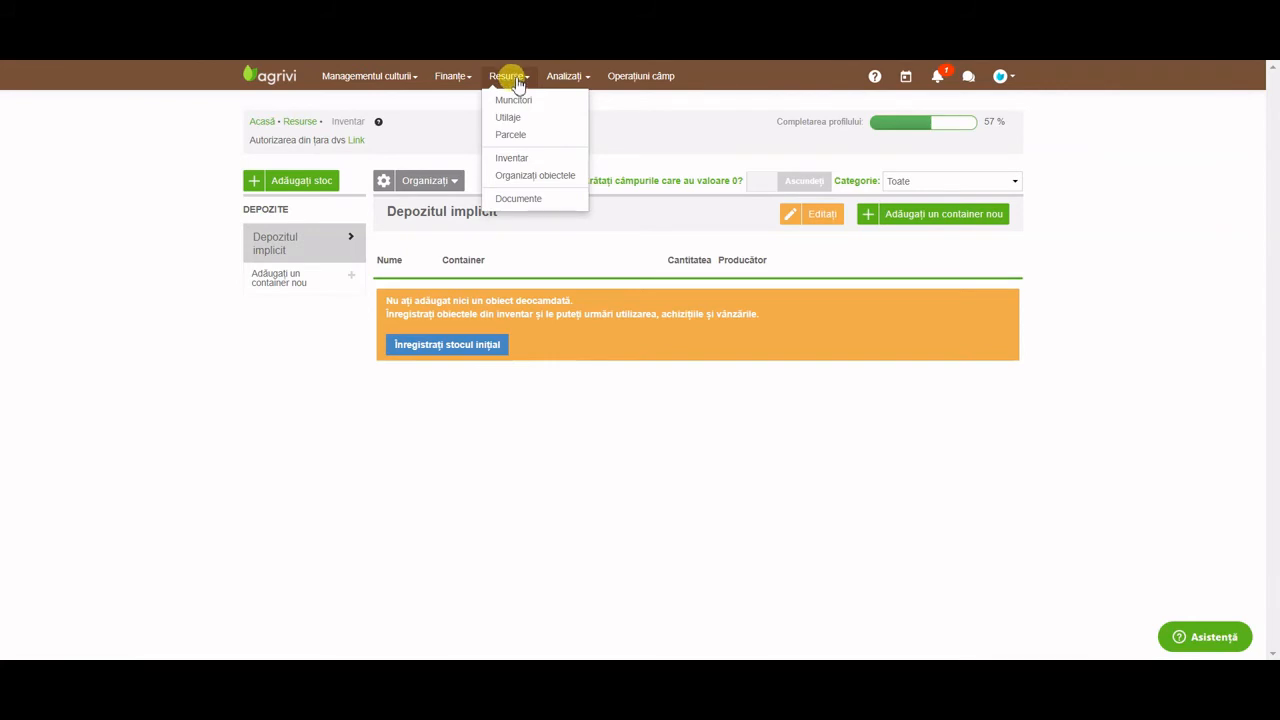
click(520, 80)
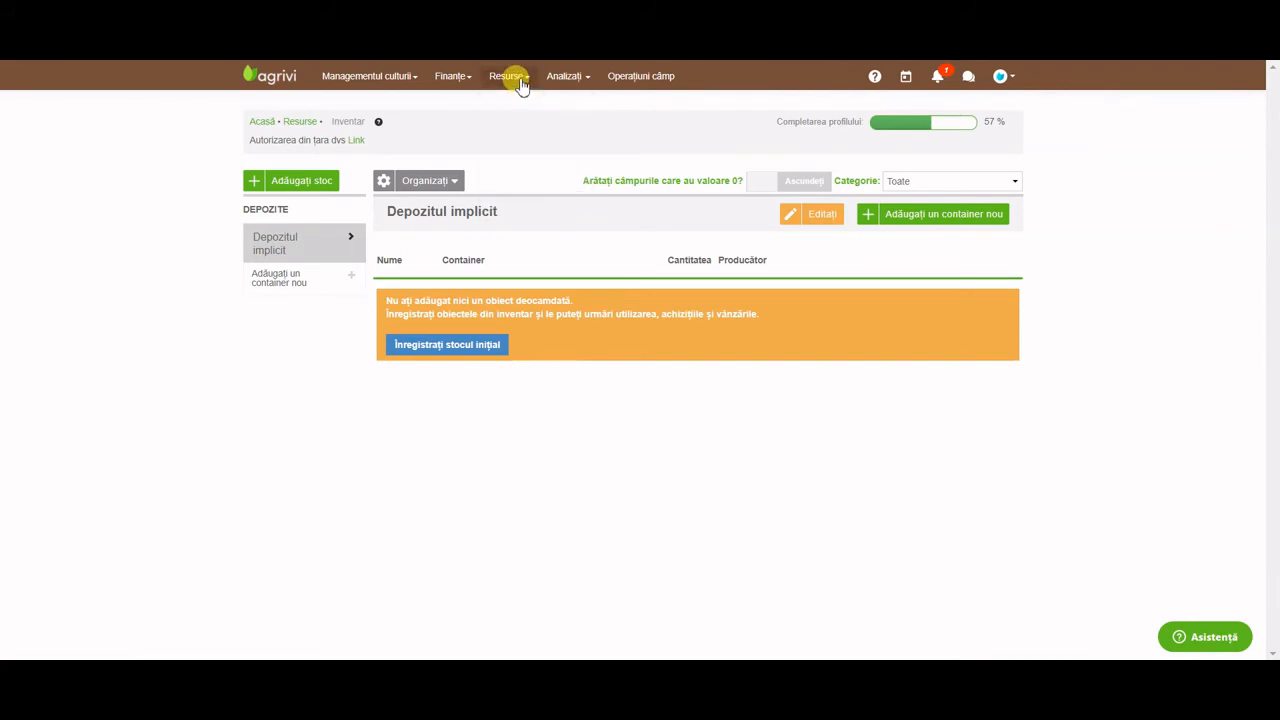
click(458, 78)
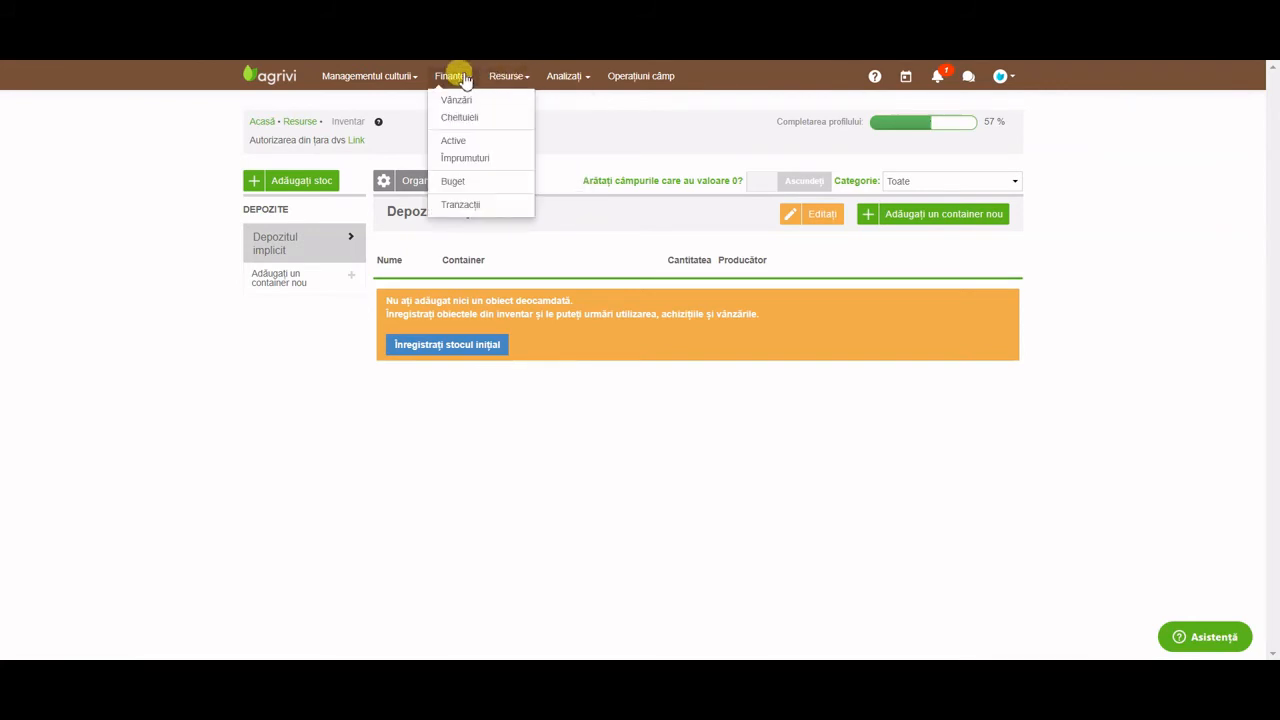
click(464, 80)
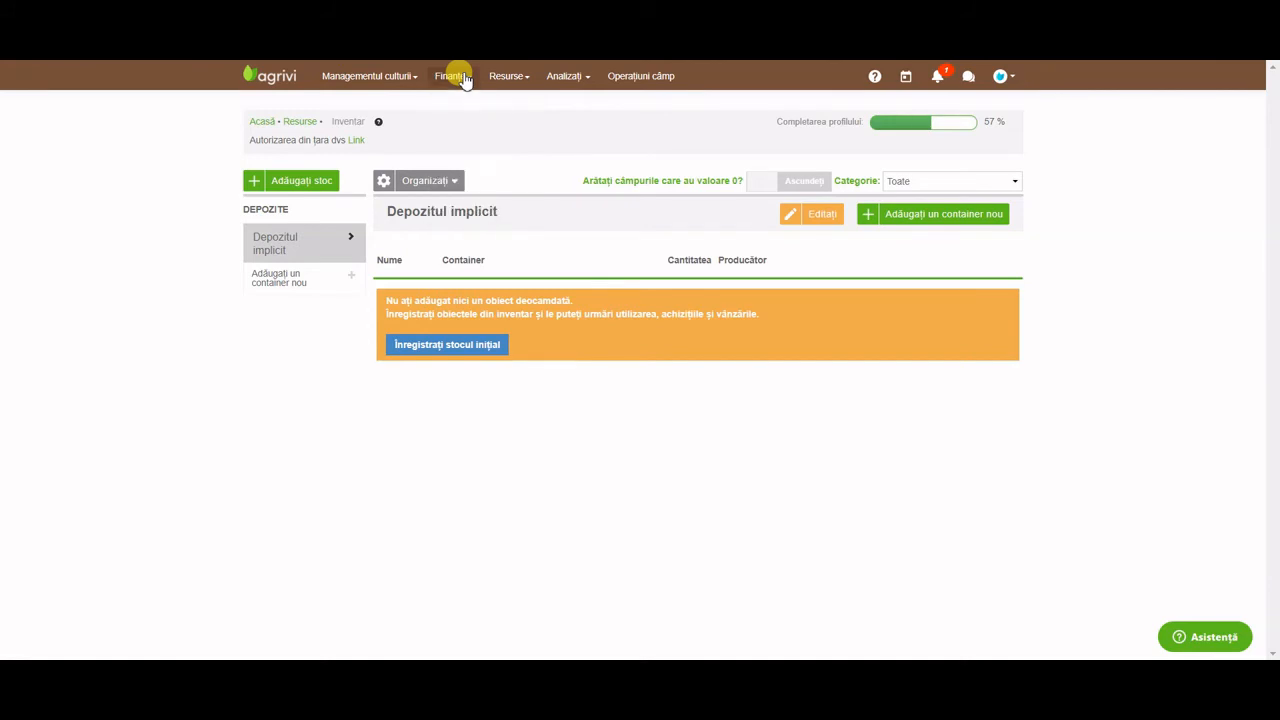
click(322, 180)
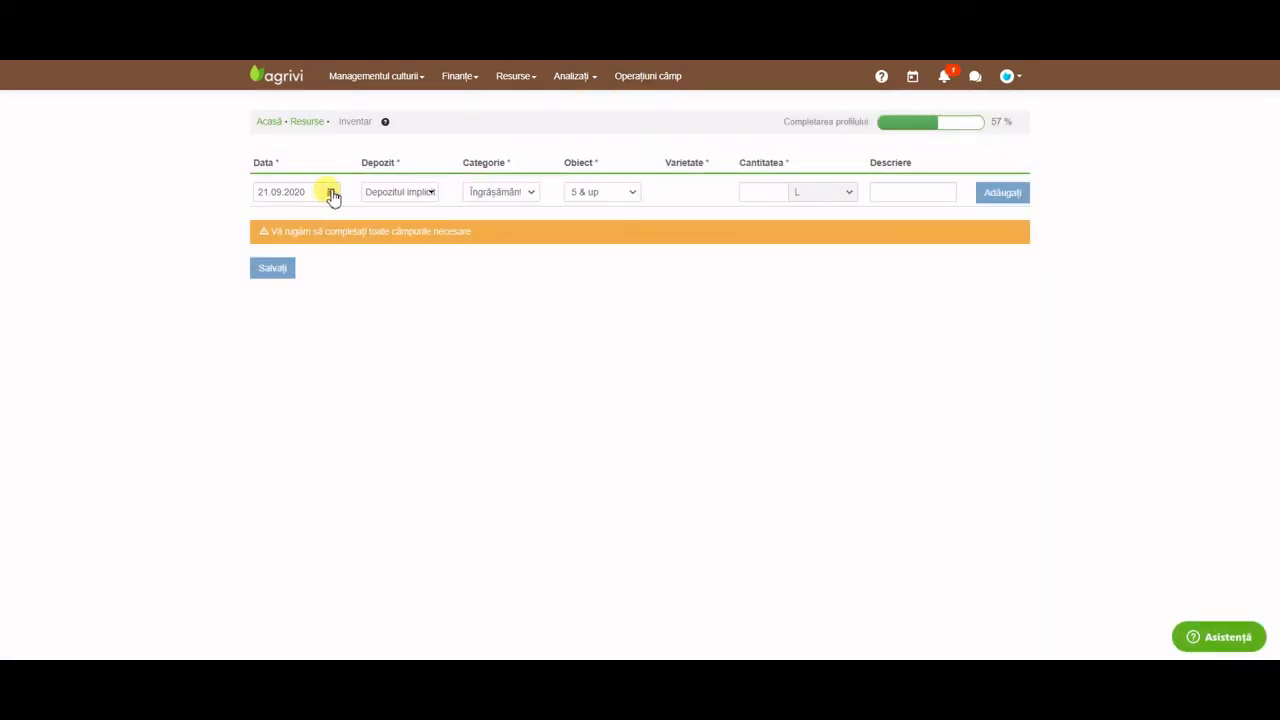
Add a Pesticid stock row for 100 L of Agro-glyfo dated 01.09.2020.
click(313, 190)
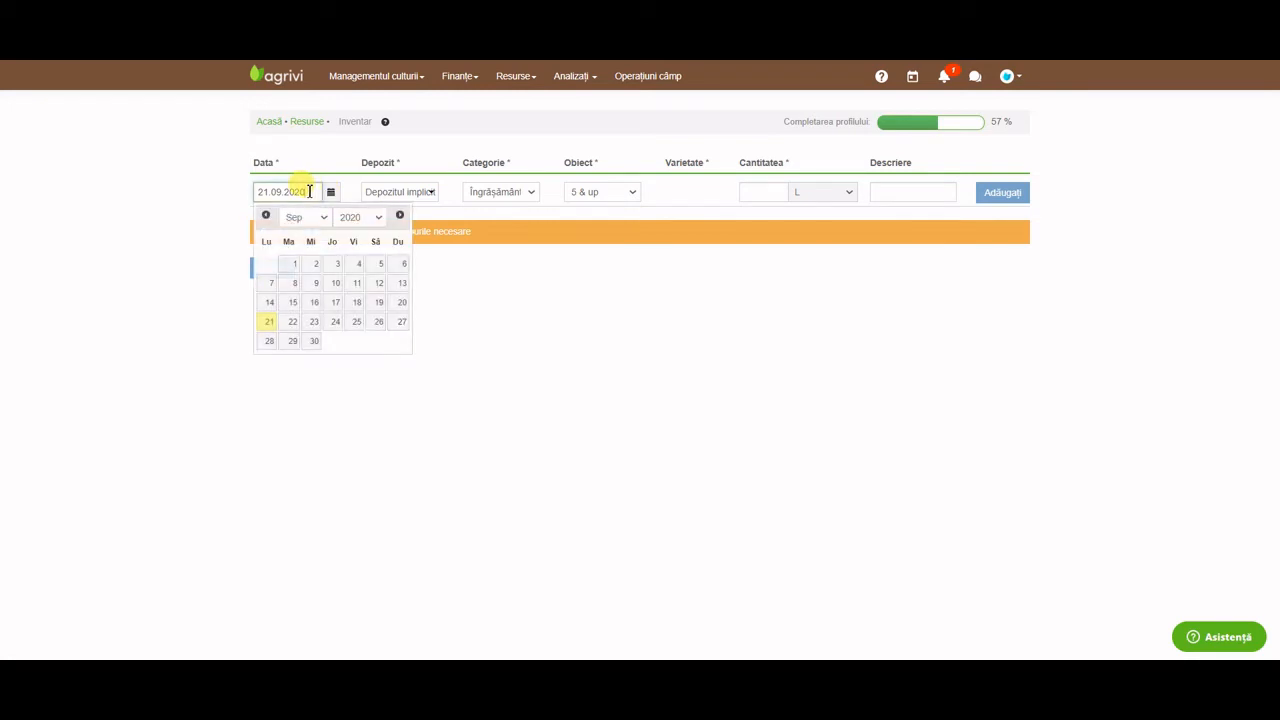
click(289, 270)
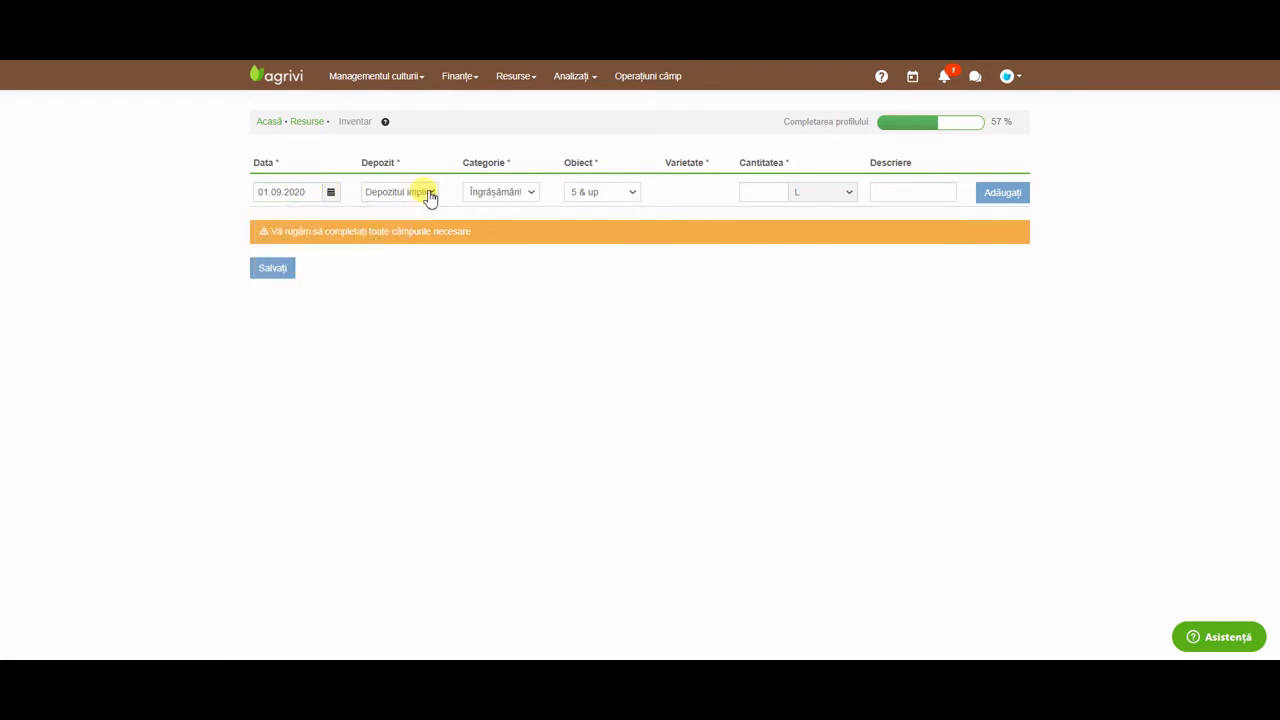
click(495, 195)
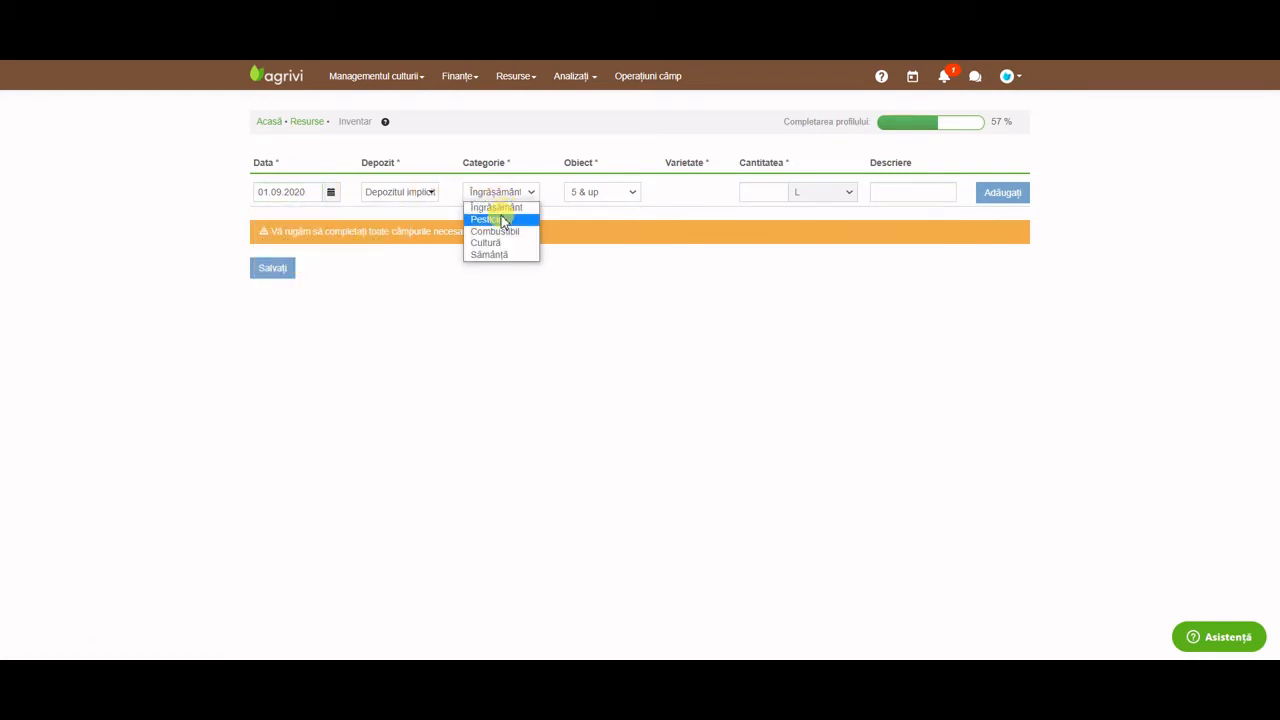
click(490, 219)
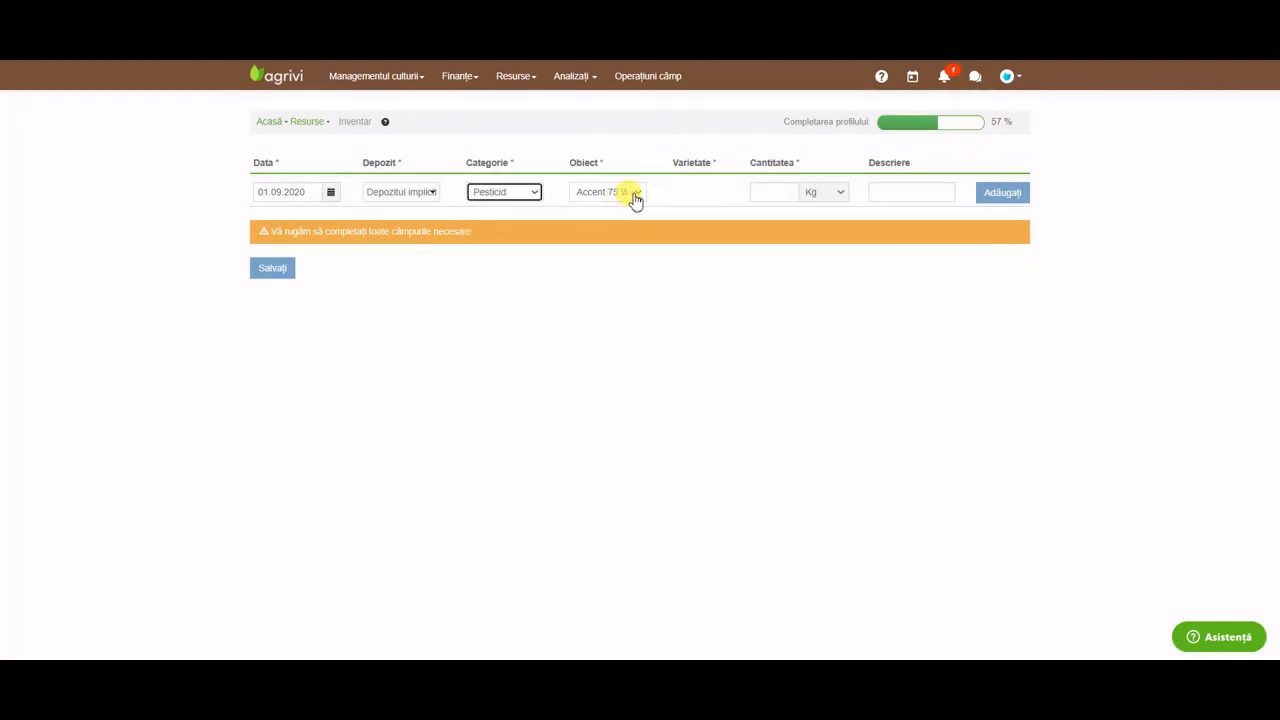
click(633, 195)
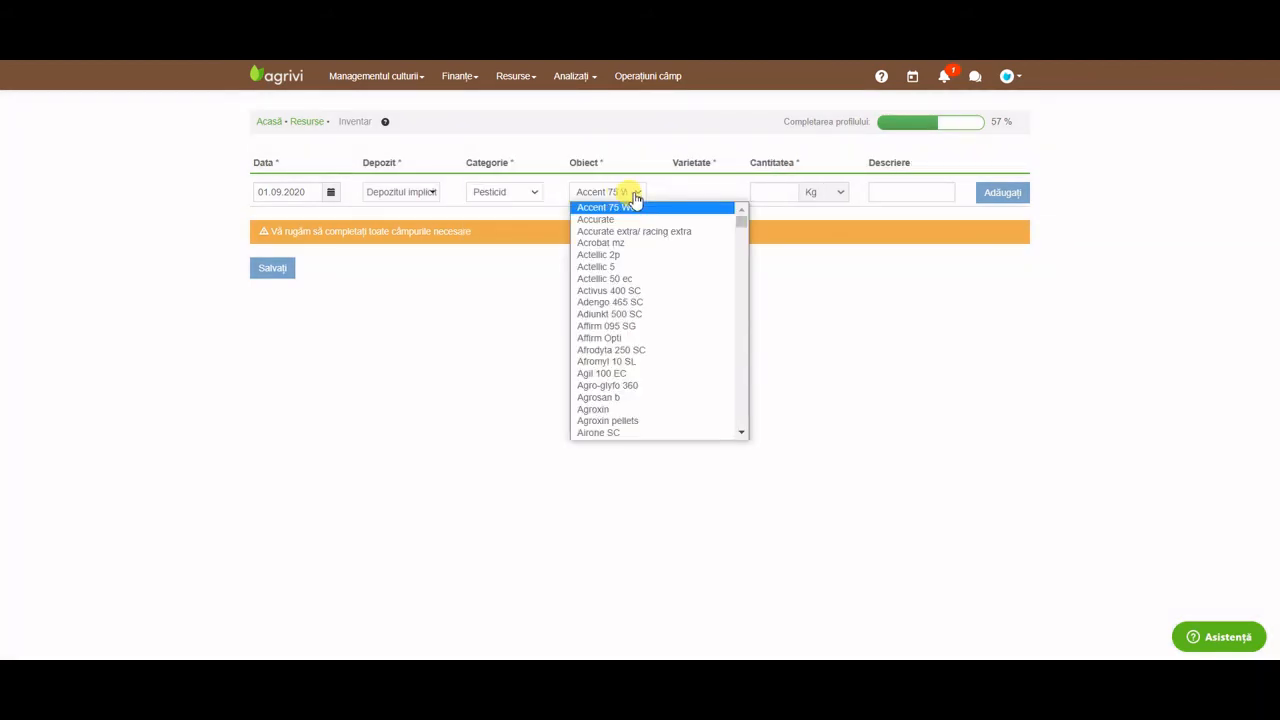
click(624, 383)
click(763, 192)
text(100)
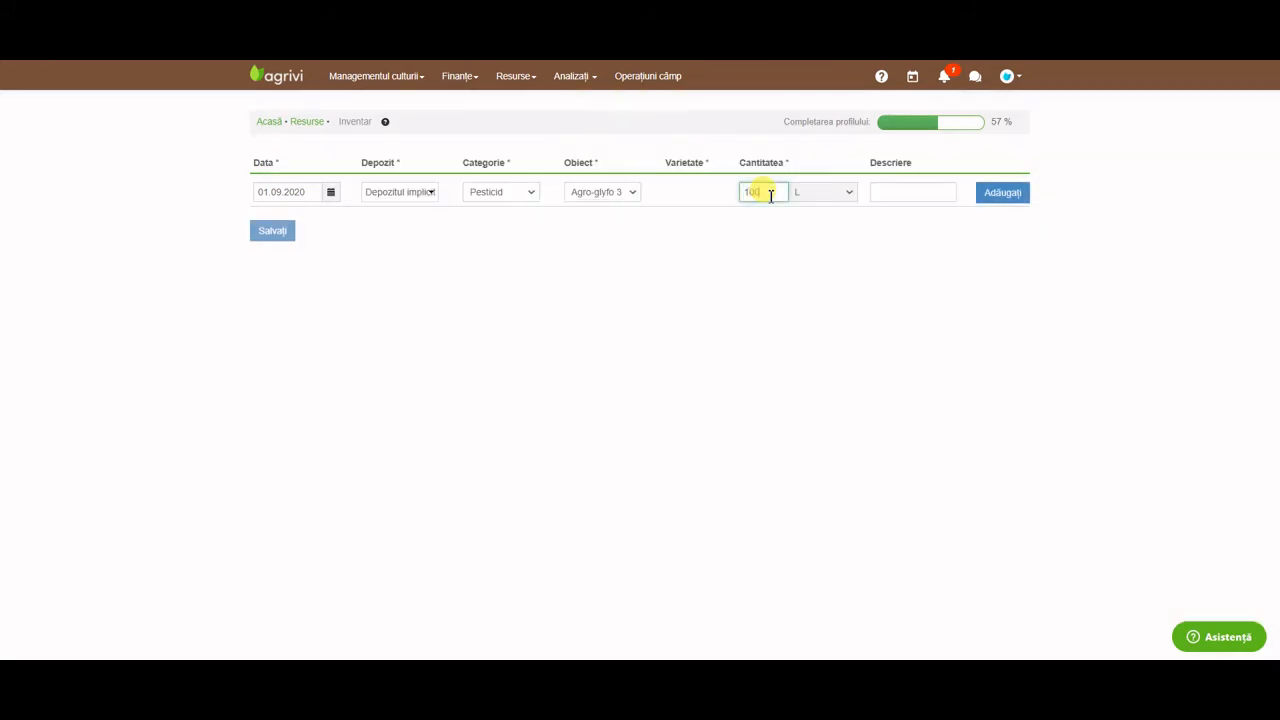
click(1000, 193)
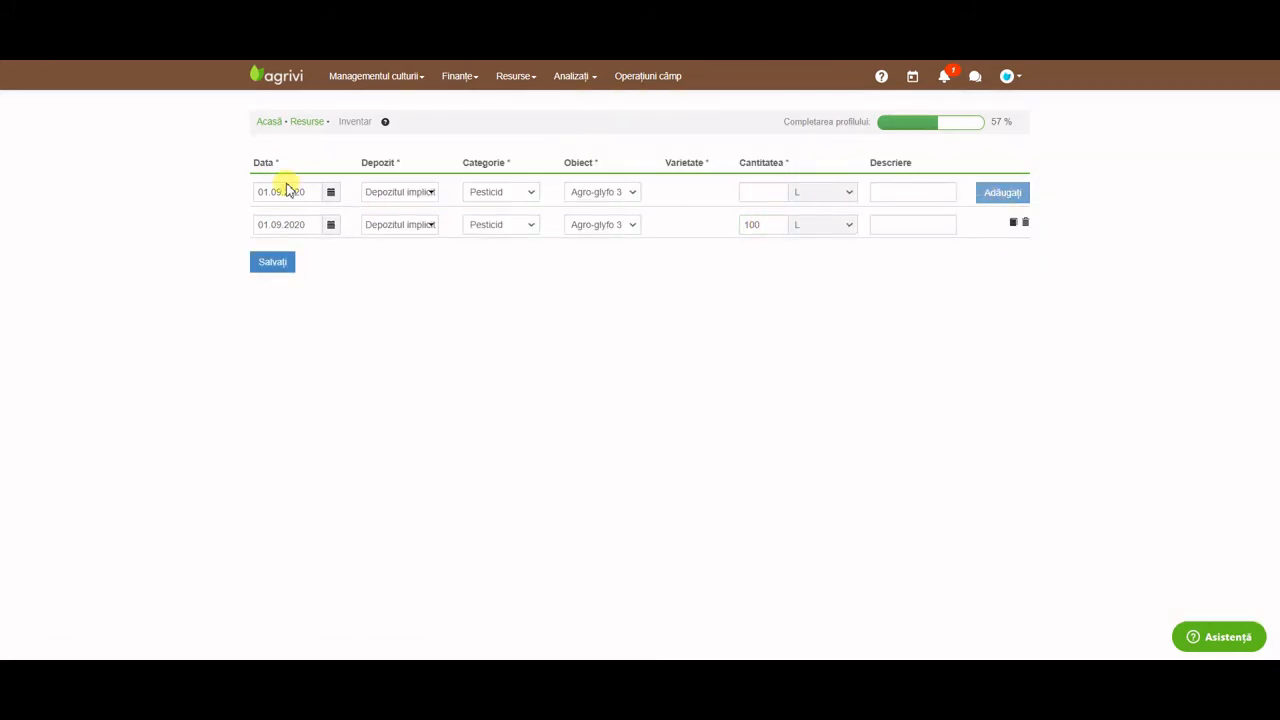
Start a Combustibil stock row for Motorină dated 03.08.2020.
click(311, 196)
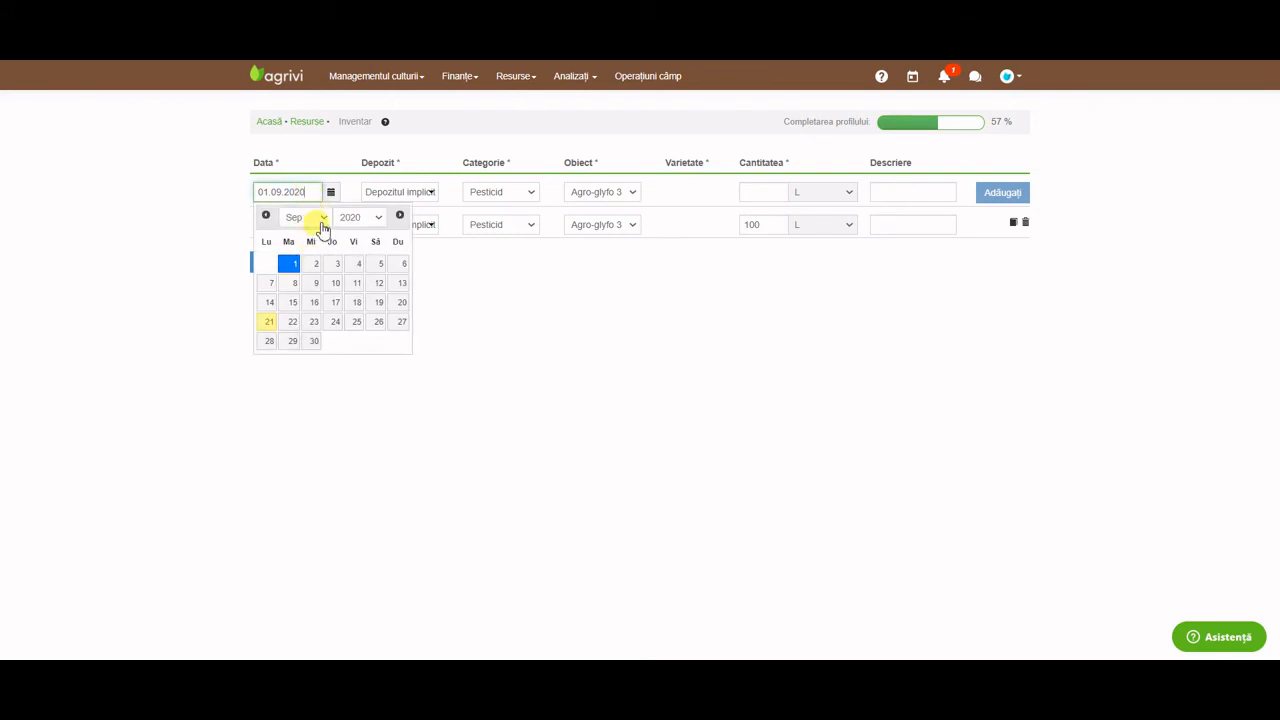
click(316, 216)
click(314, 315)
click(276, 284)
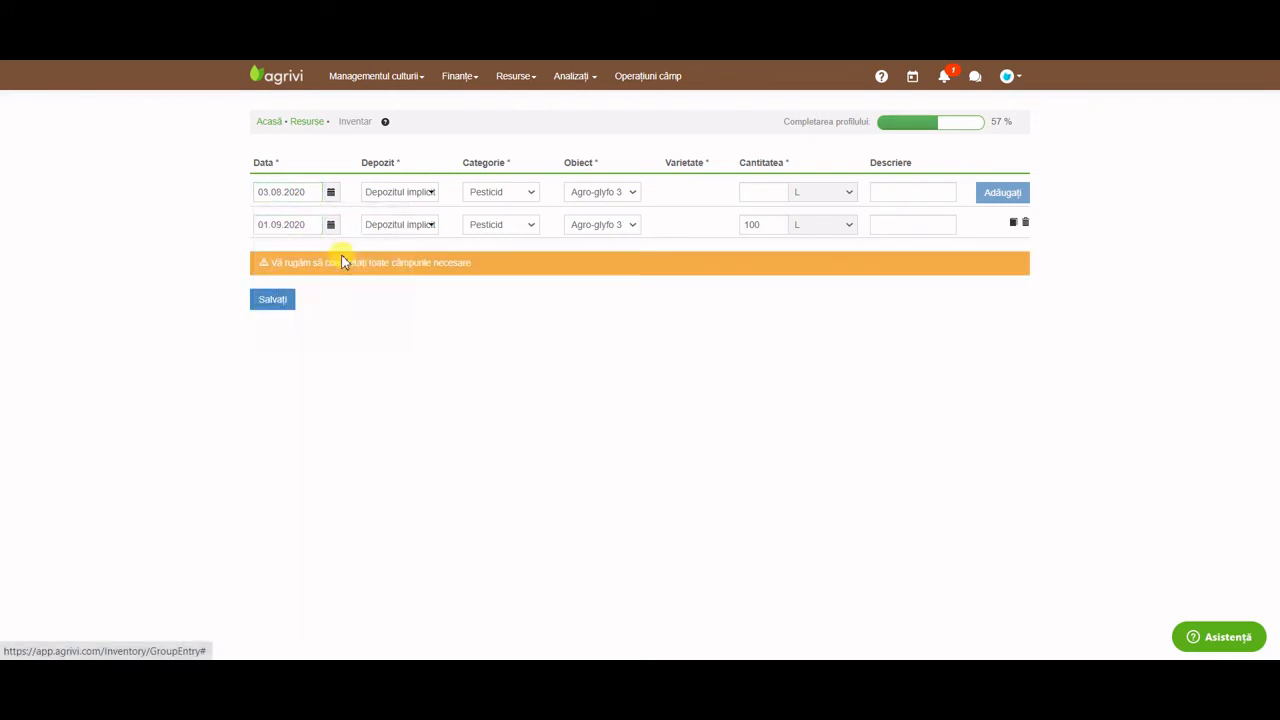
click(474, 200)
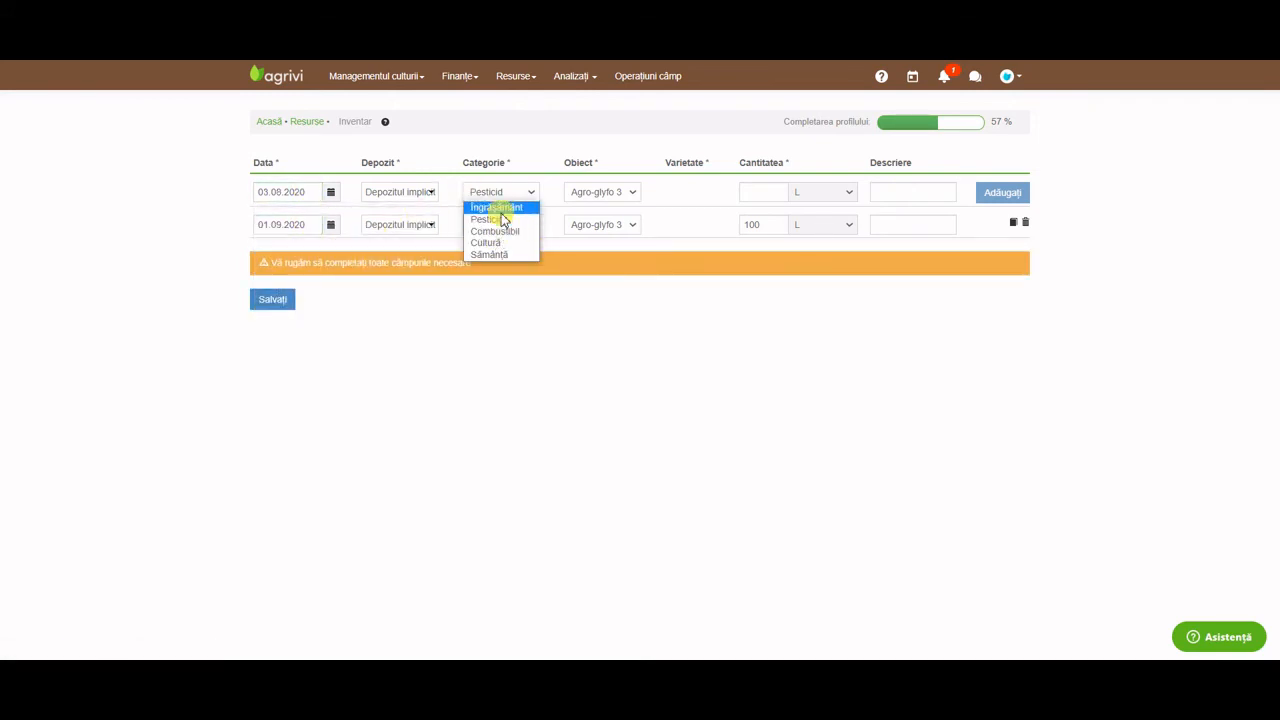
click(503, 231)
click(612, 193)
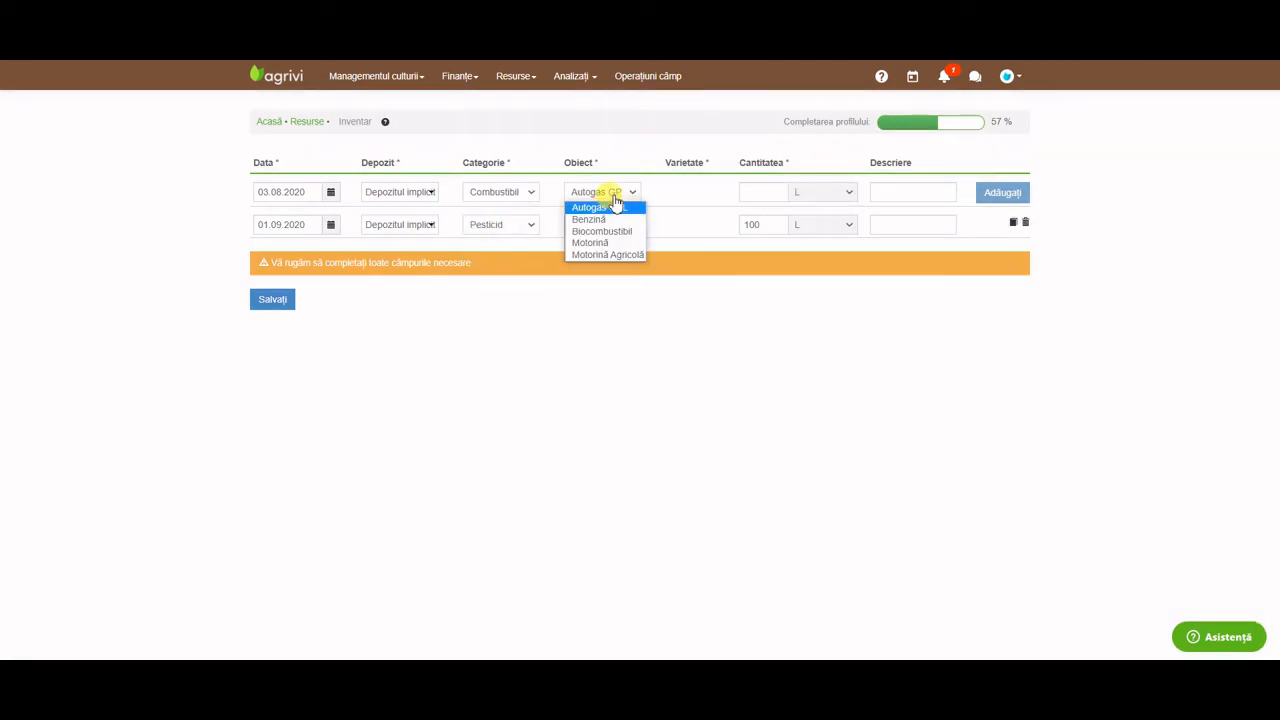
click(608, 243)
Enter 100 L, add the Motorină row, save the stock entries and return home.
click(763, 195)
text(100)
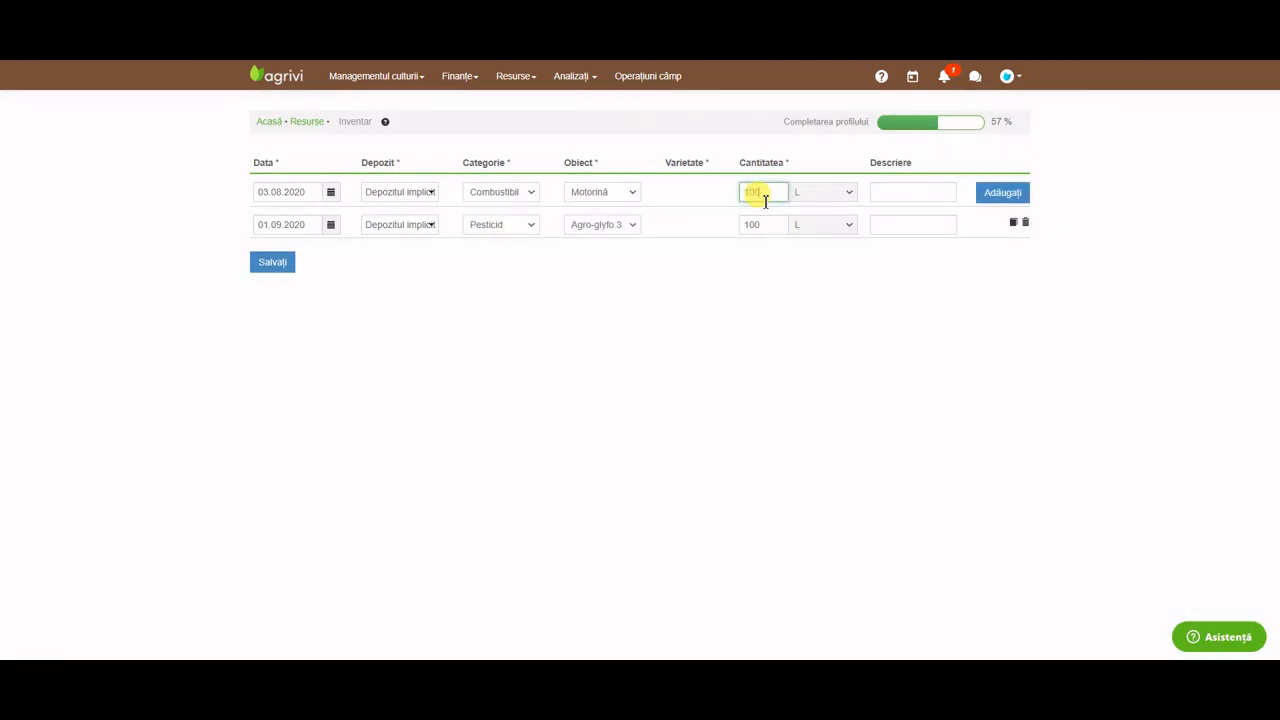
click(1000, 194)
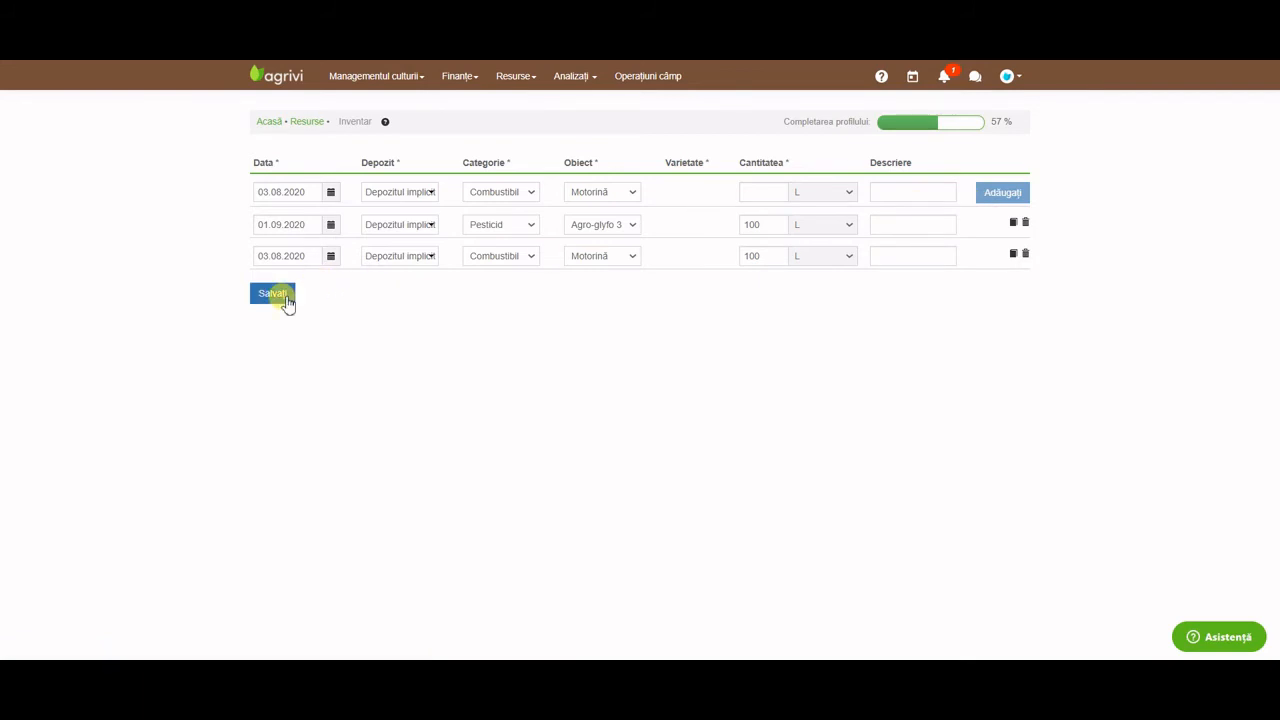
click(284, 302)
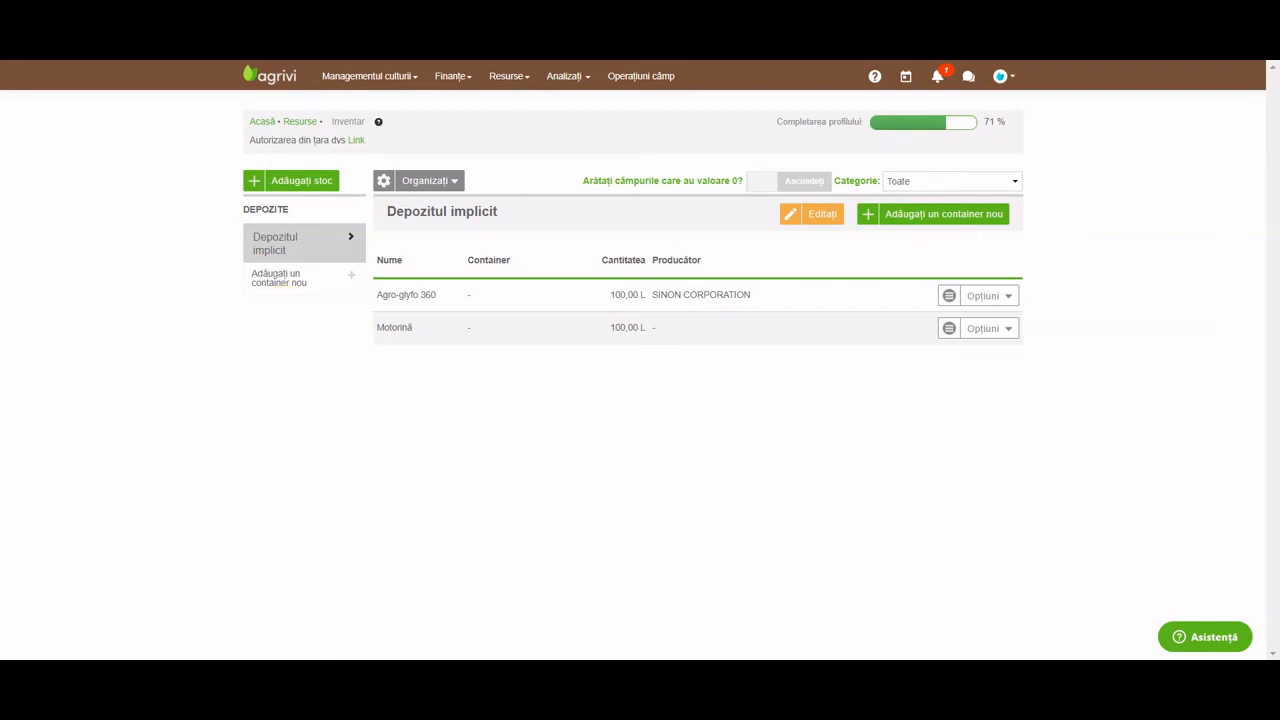
click(281, 79)
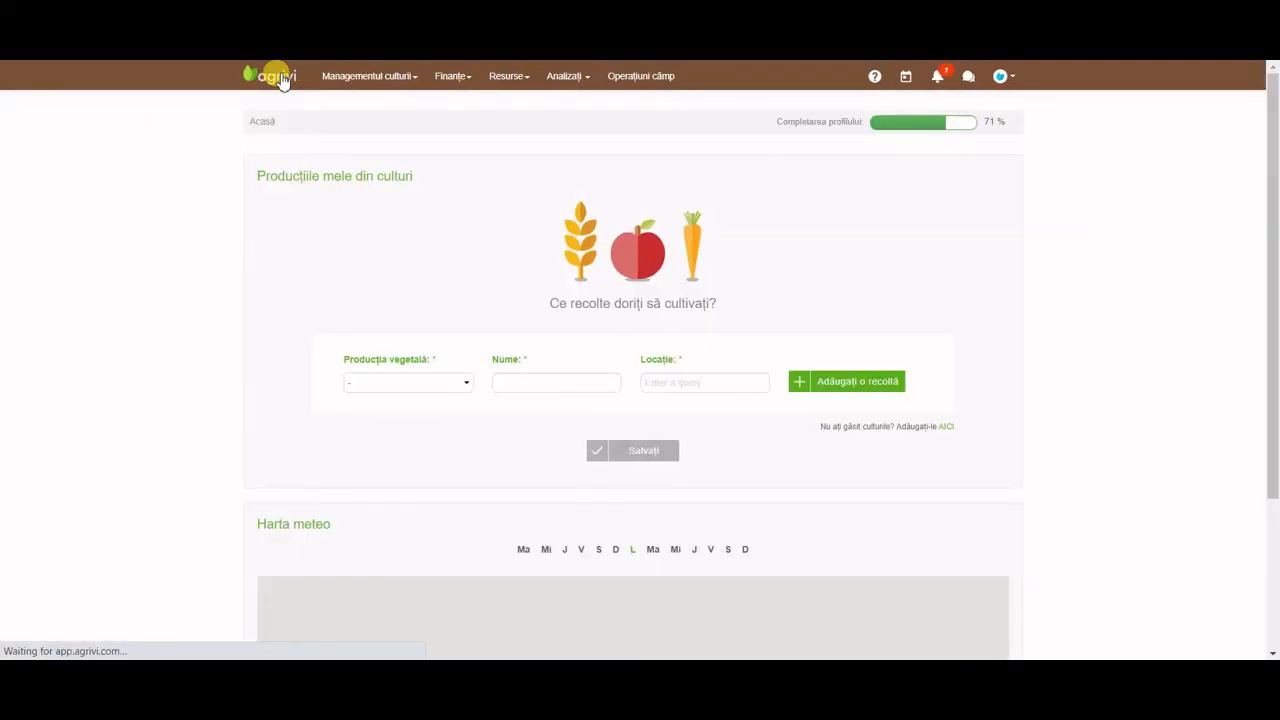
Add an Orz crop named Orz located in Mureș, Romania.
click(458, 381)
text(crz)
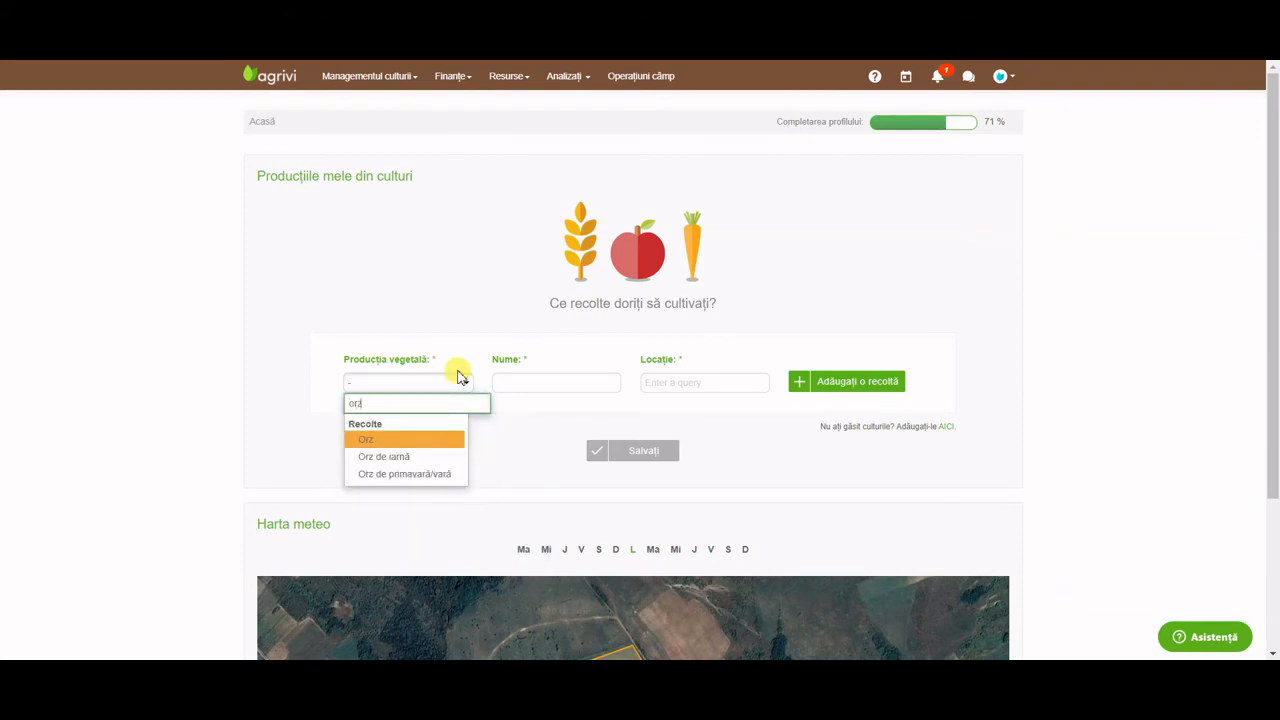
click(449, 440)
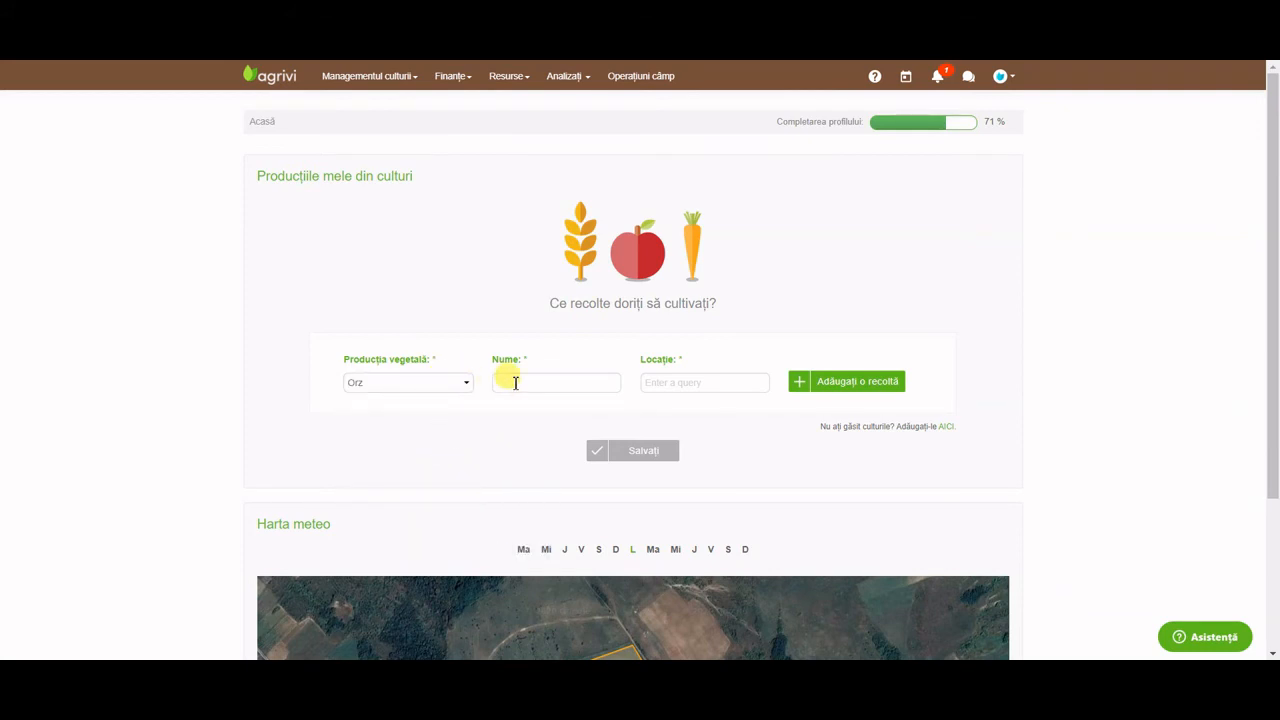
click(520, 383)
text(r)
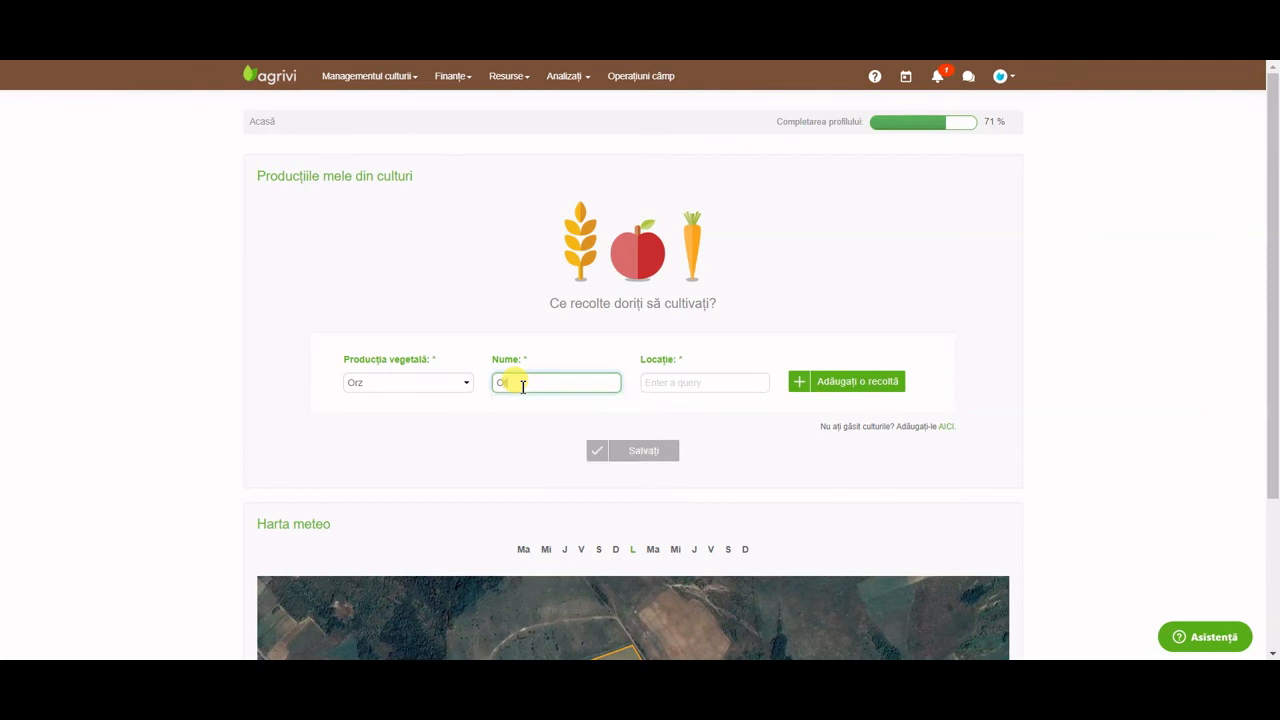
text(z)
click(667, 385)
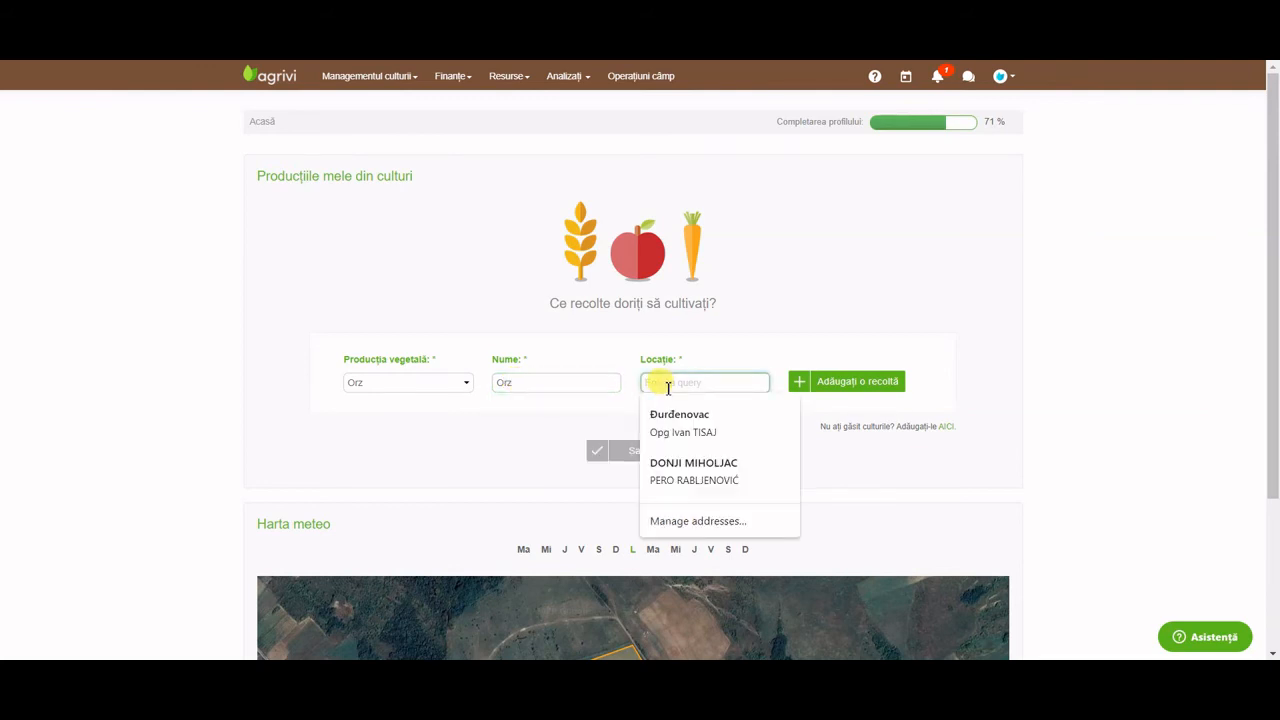
text(Mures)
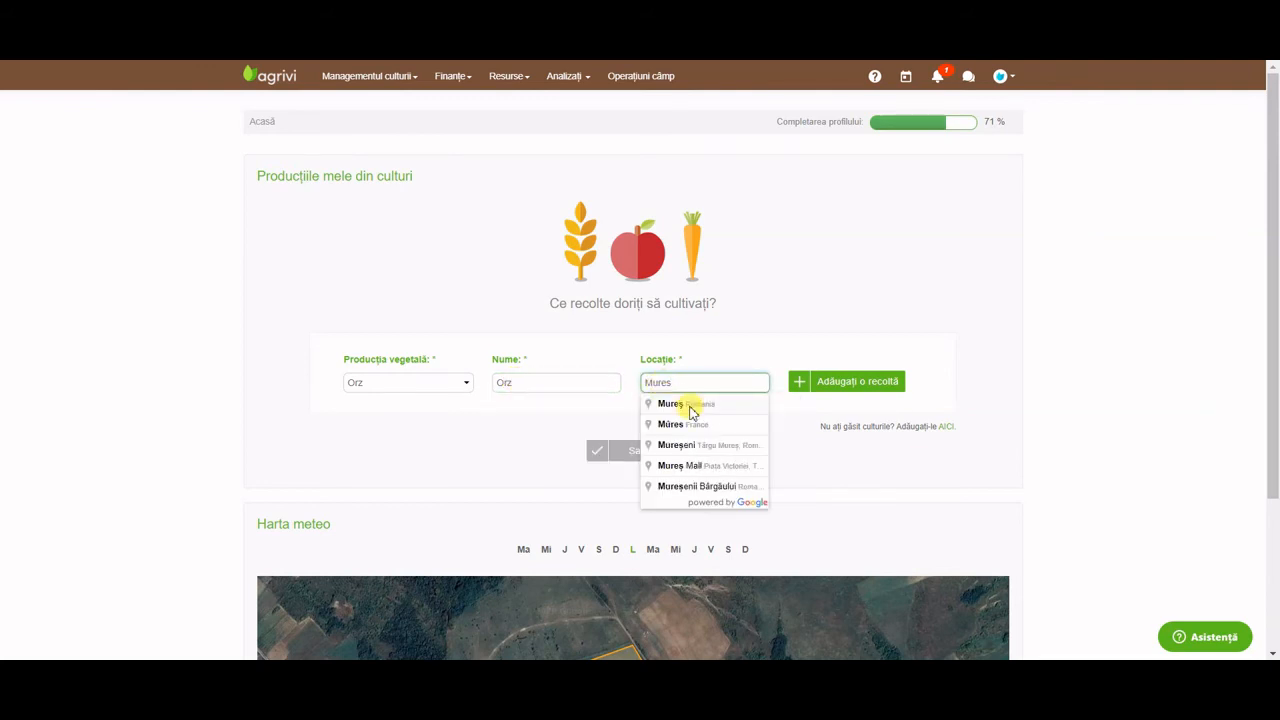
click(692, 410)
click(848, 380)
Add a Porumb dulce crop named Porumb and save both crops.
click(424, 390)
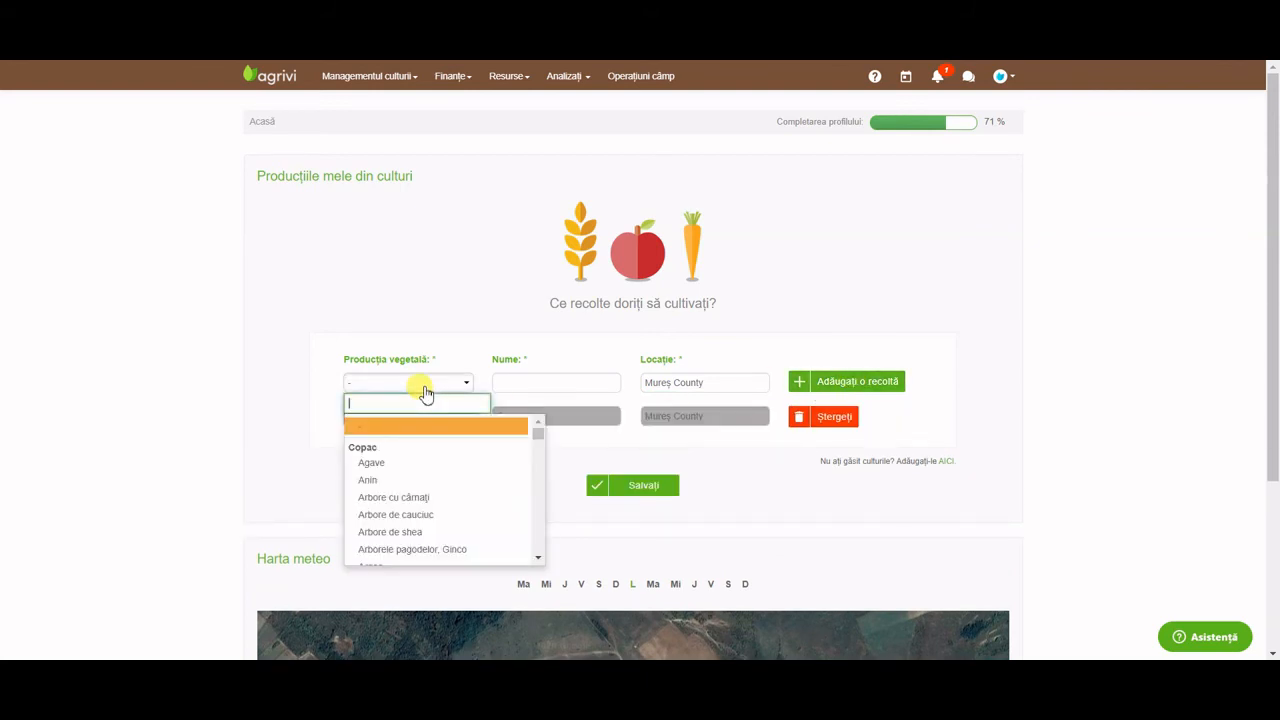
text(Porumb)
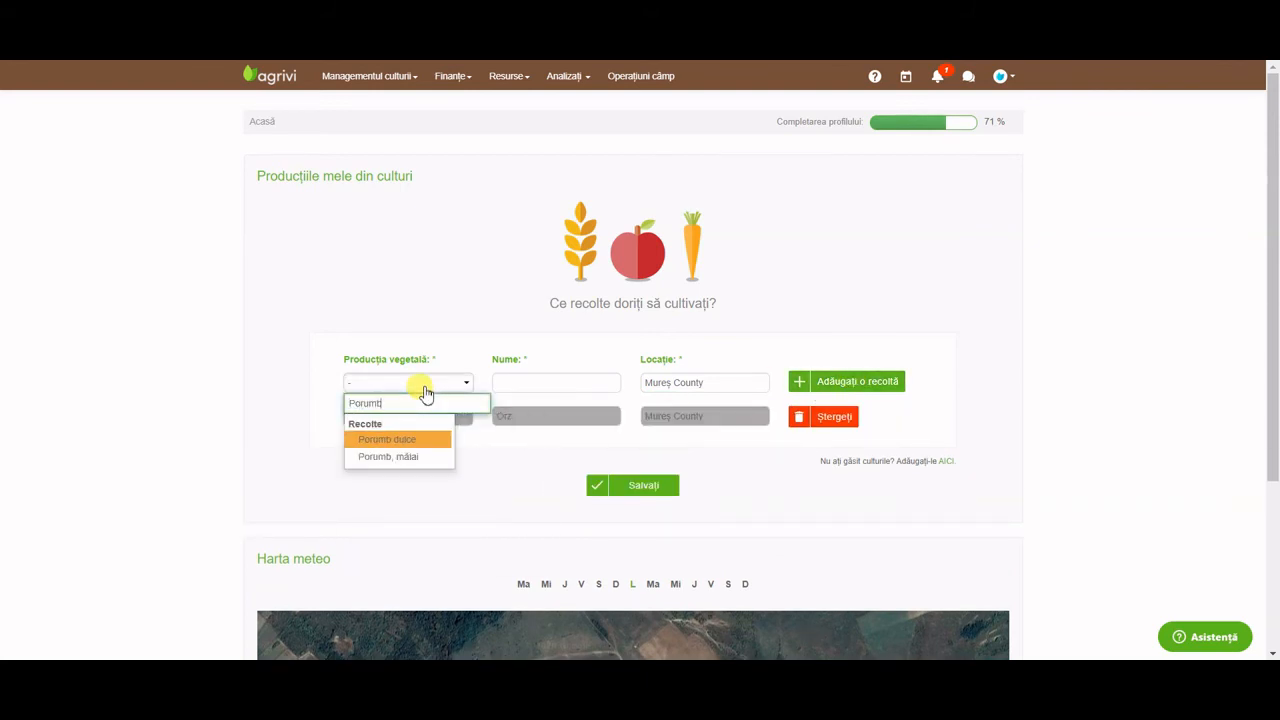
click(420, 440)
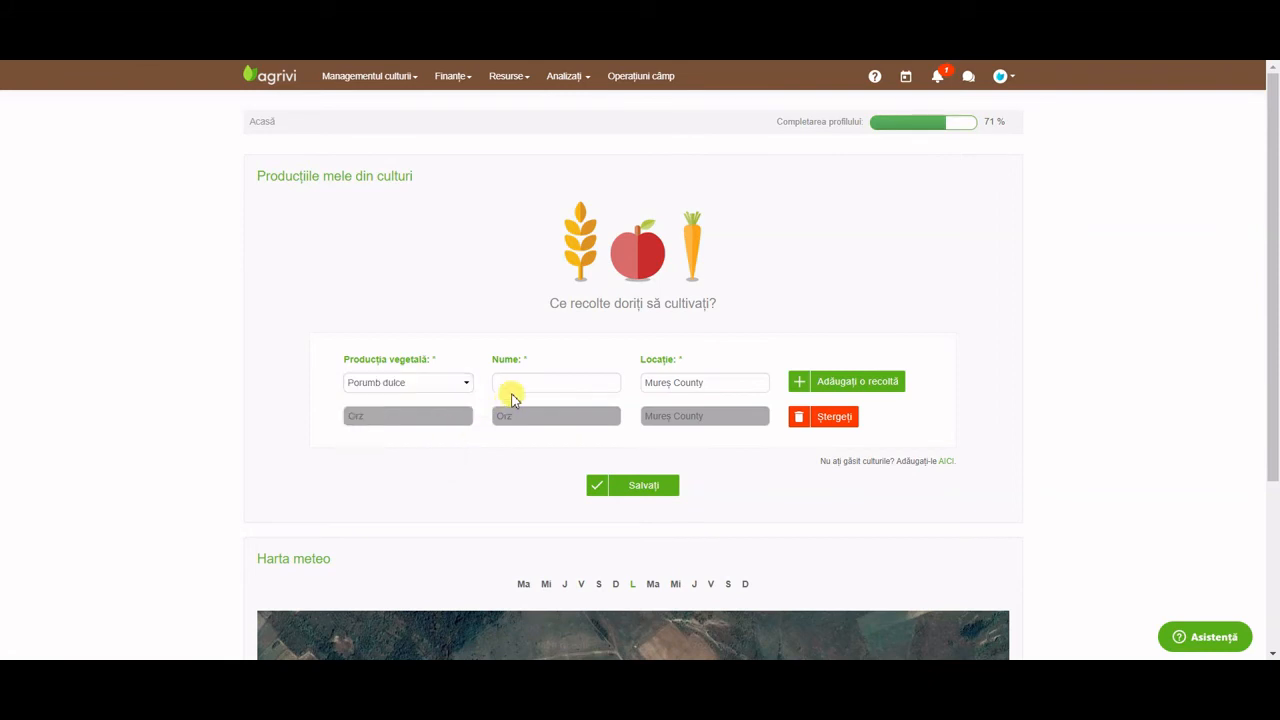
click(536, 384)
text(Po)
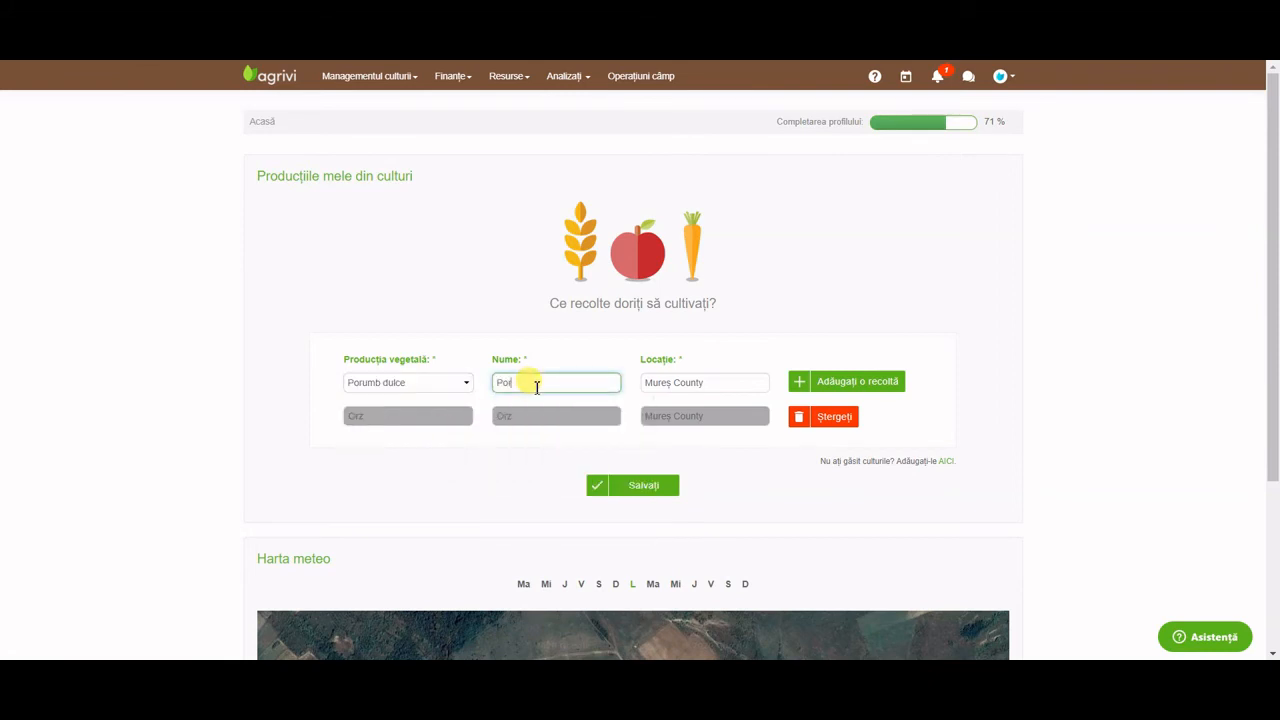
text(rumb)
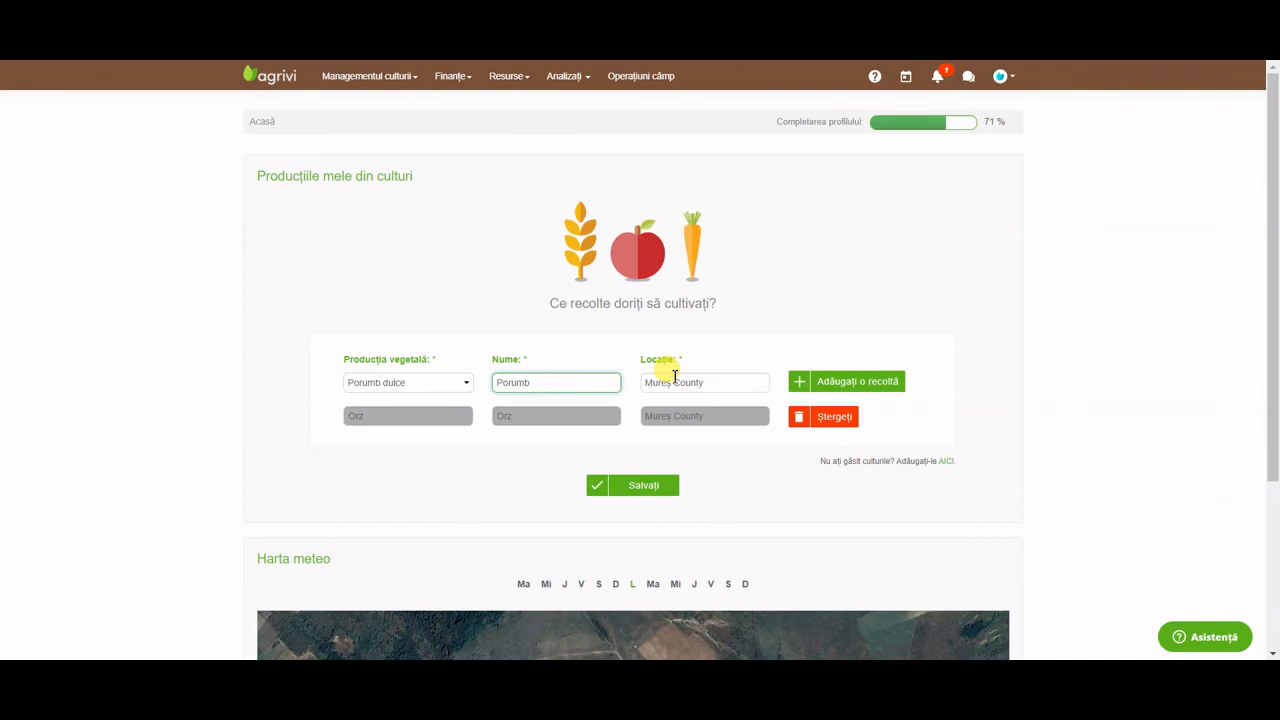
click(812, 381)
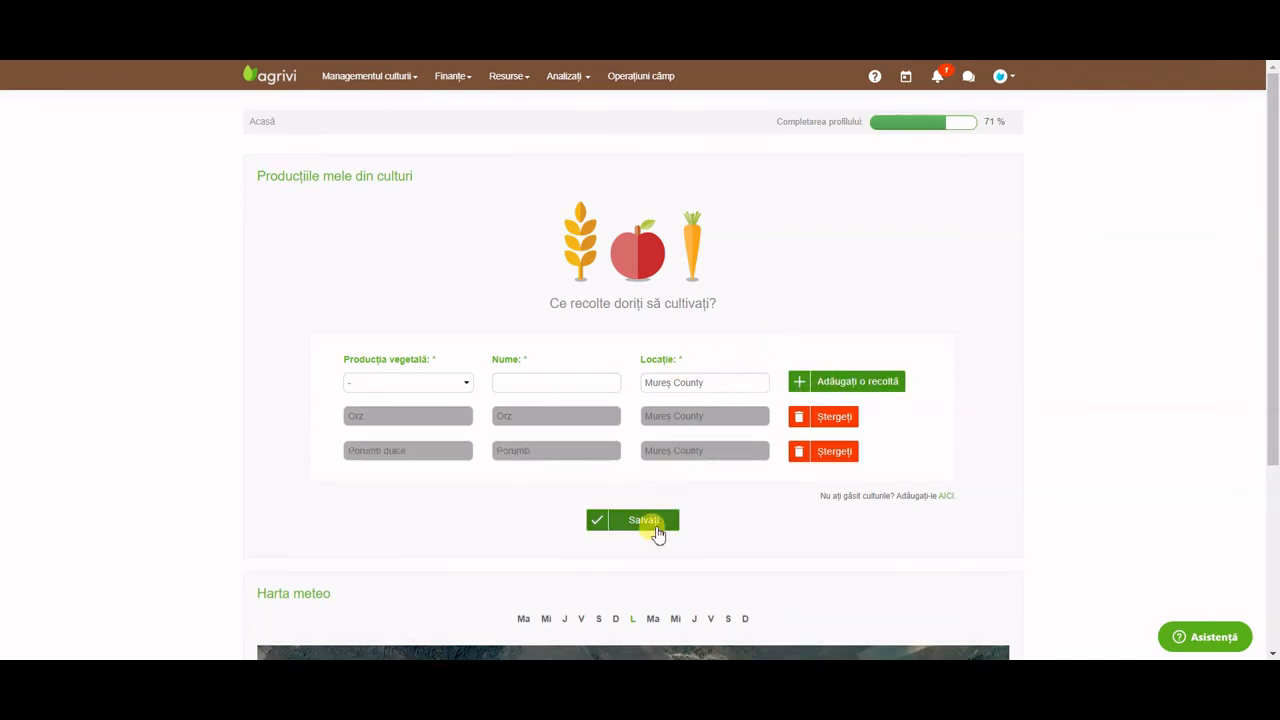
click(657, 530)
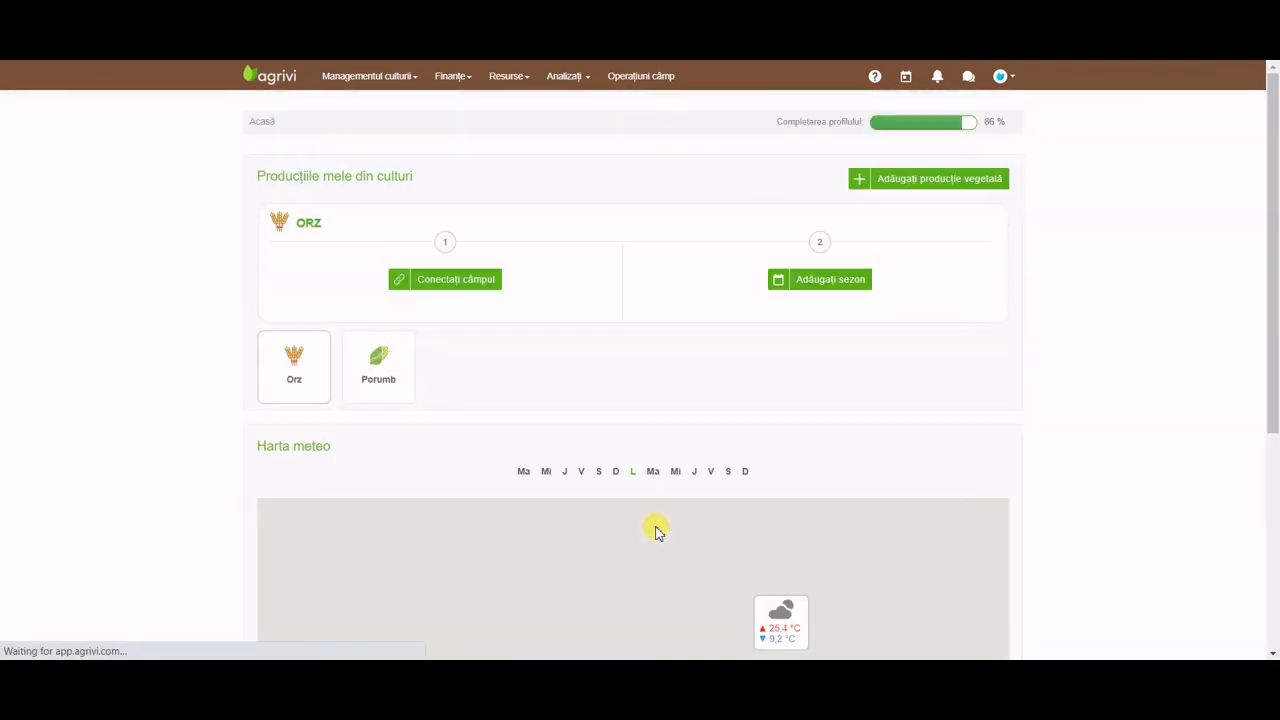
Open the Orz crop from the home page to see its Parcele section.
click(310, 228)
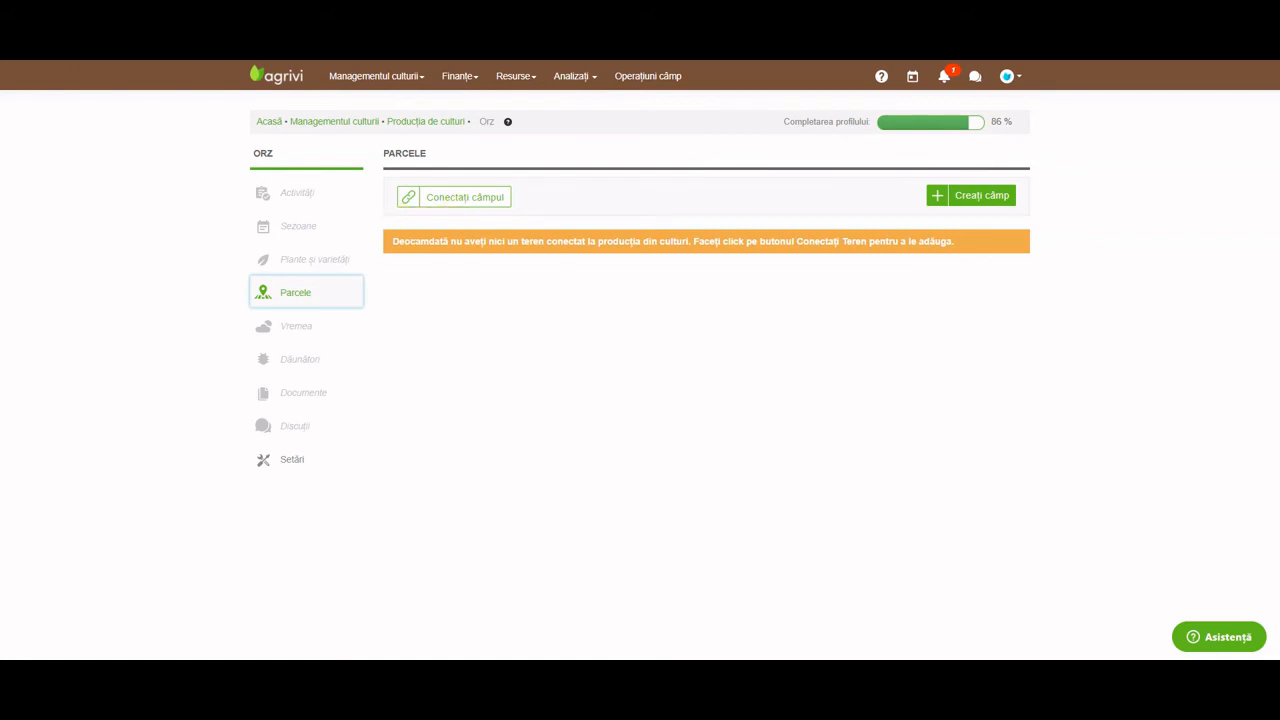
Start connecting Field 1 to Orz with connection date 02/03/2020.
click(464, 198)
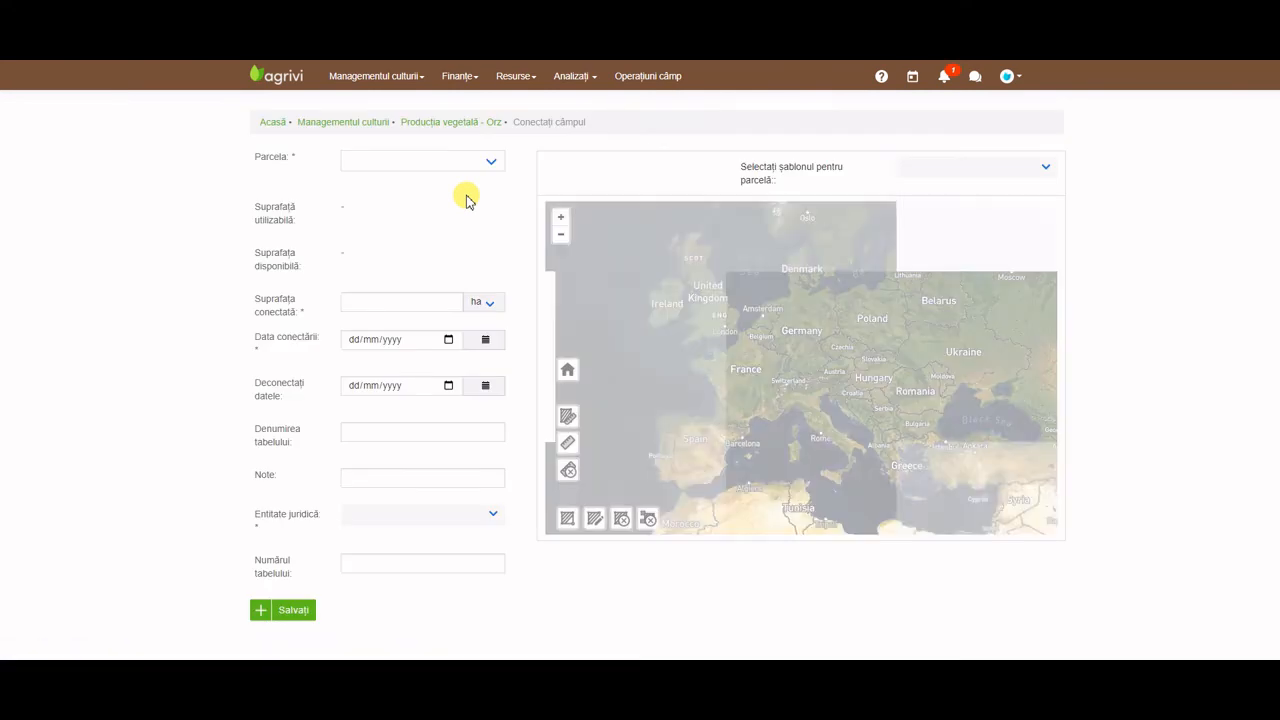
click(453, 165)
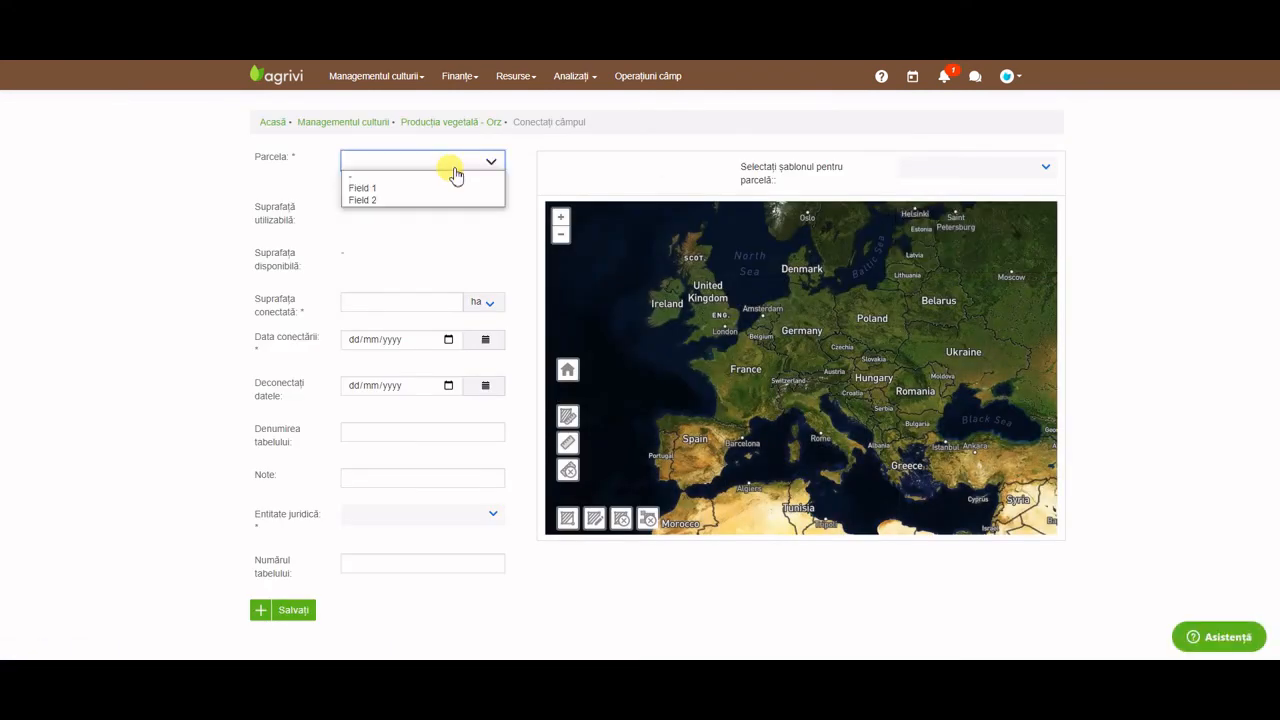
click(452, 187)
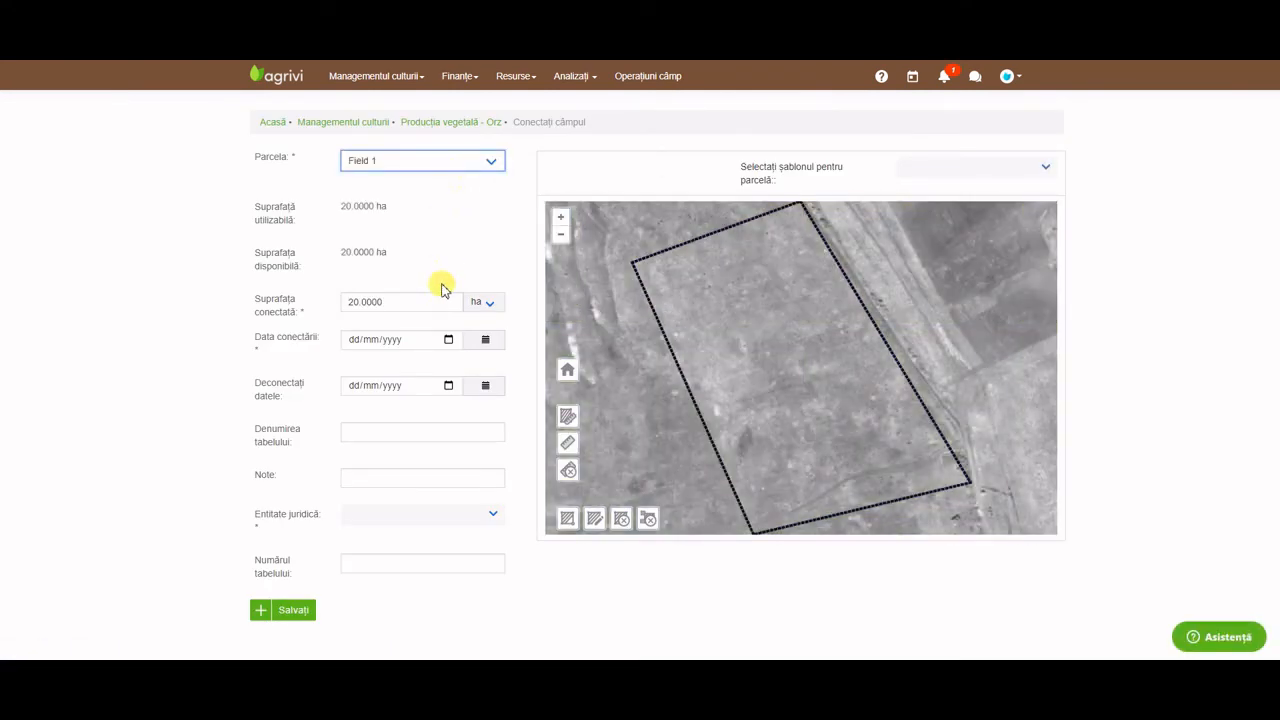
click(448, 340)
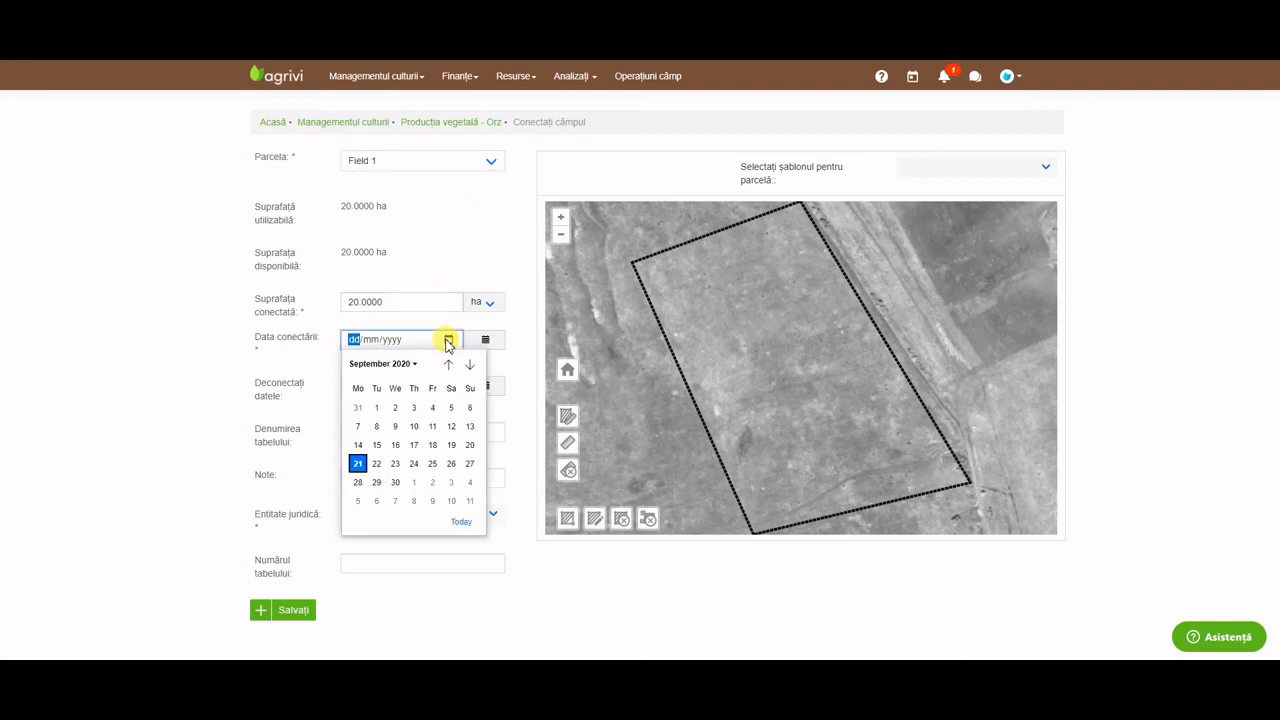
click(384, 363)
click(422, 415)
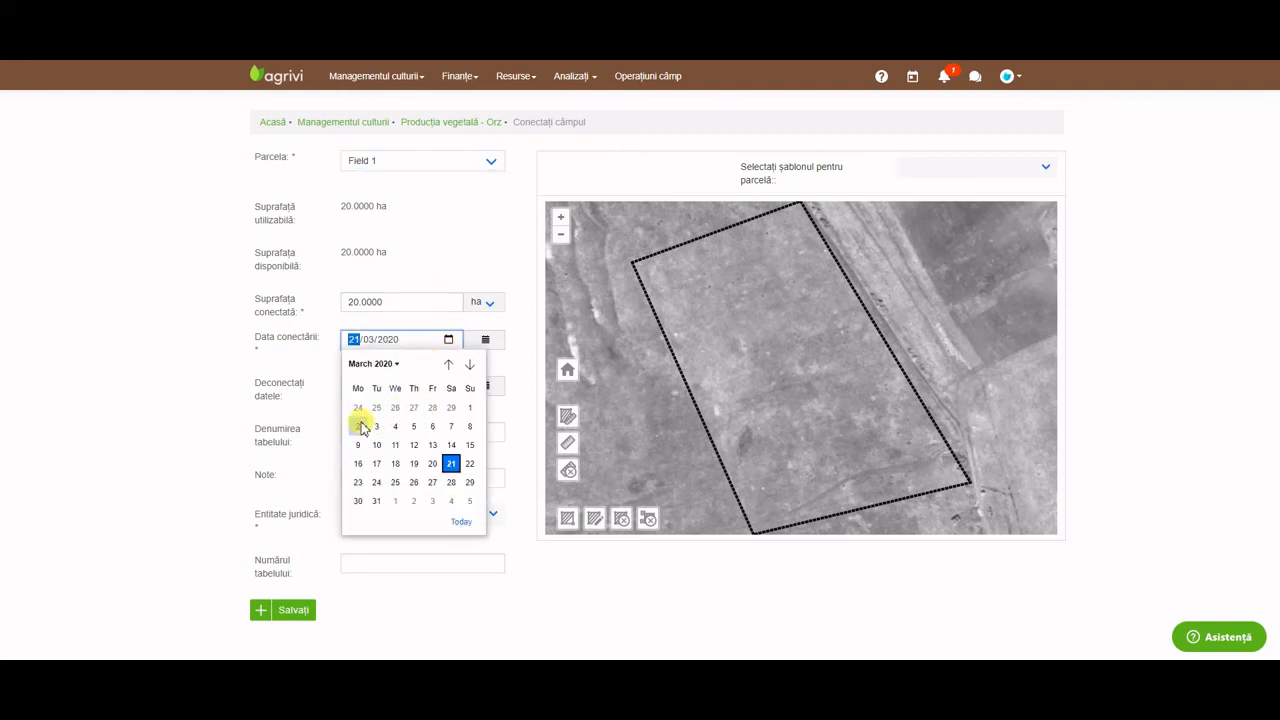
click(361, 421)
click(516, 365)
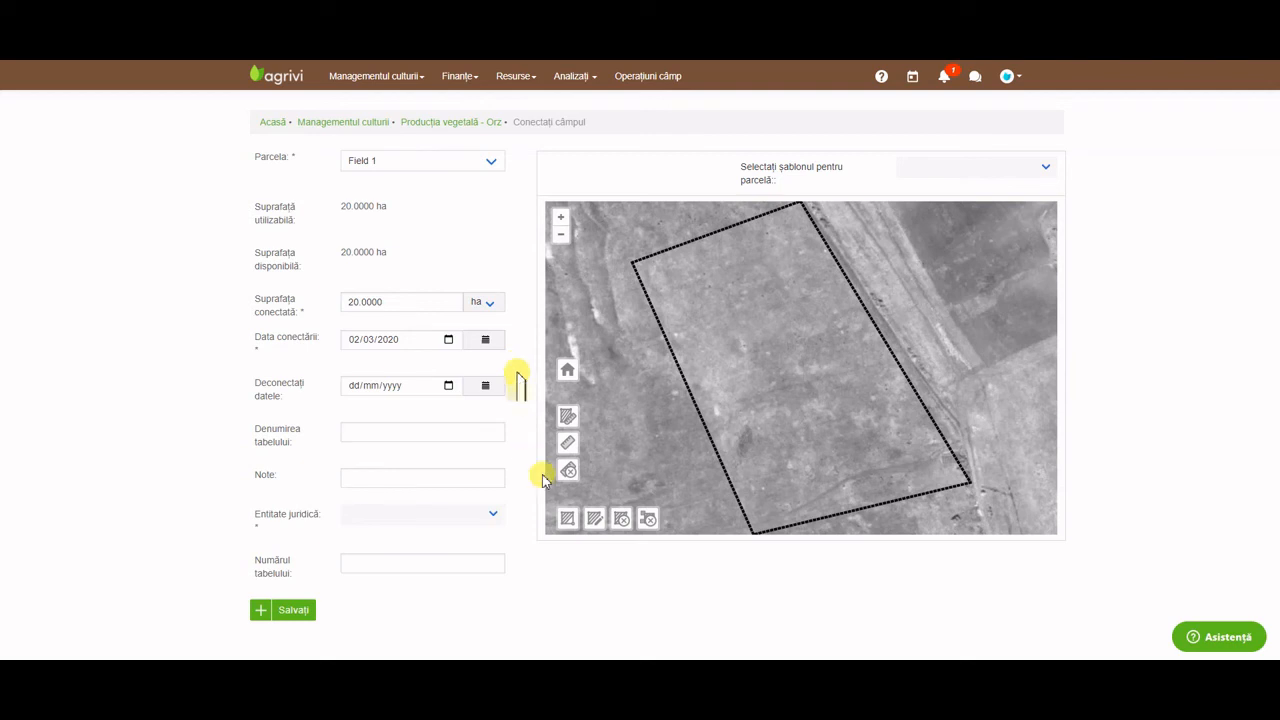
Draw a 2.69 ha strip of Field 1 on the map and save the connection.
click(567, 518)
click(632, 263)
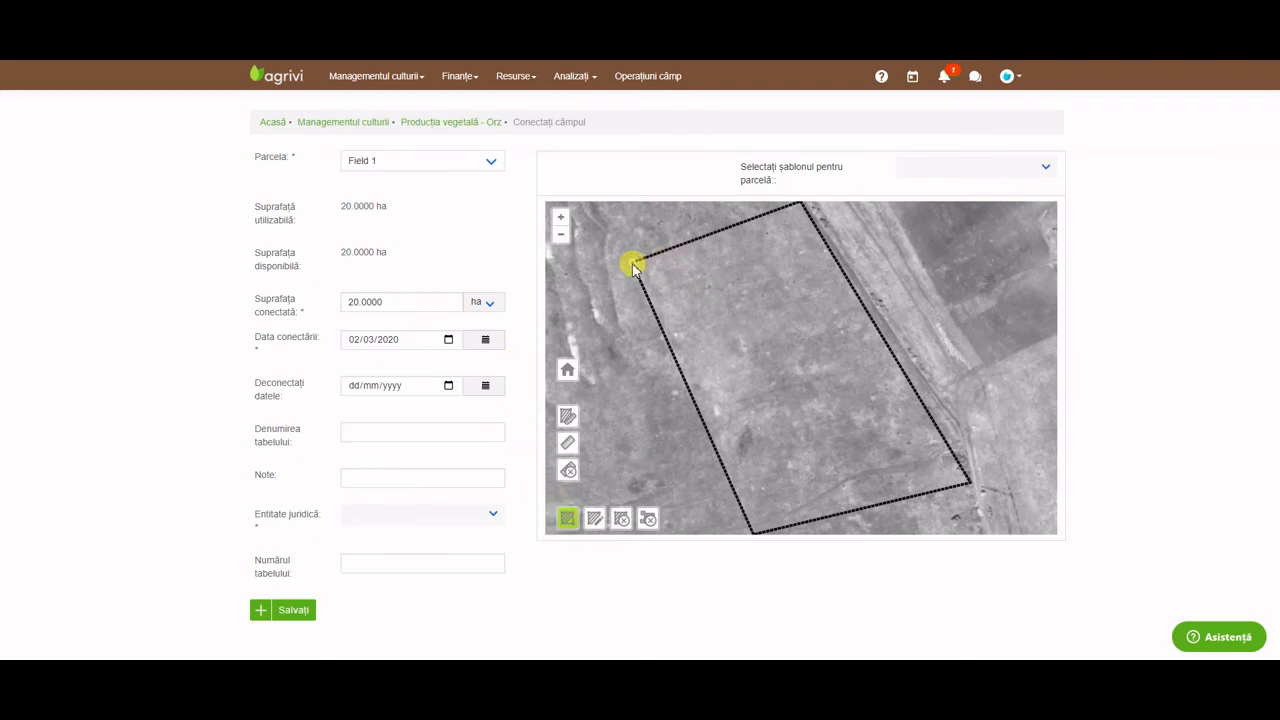
click(713, 234)
click(862, 510)
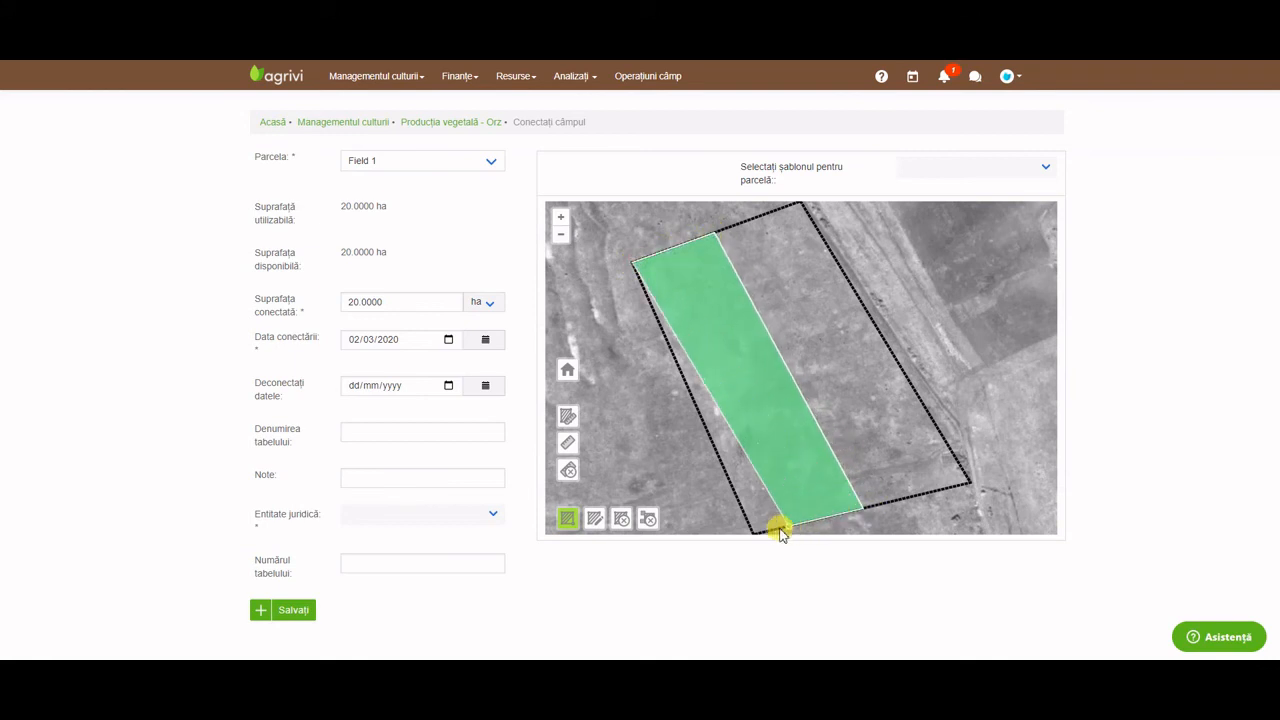
double_click(755, 535)
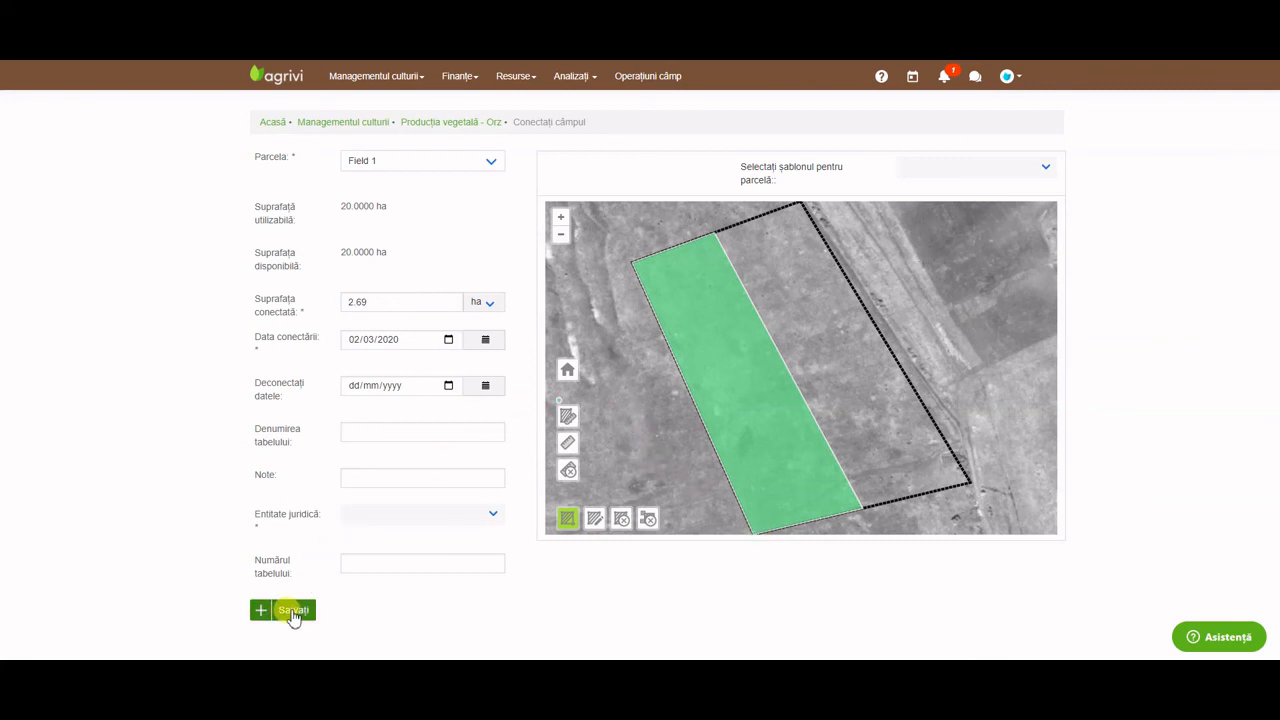
click(293, 612)
click(470, 380)
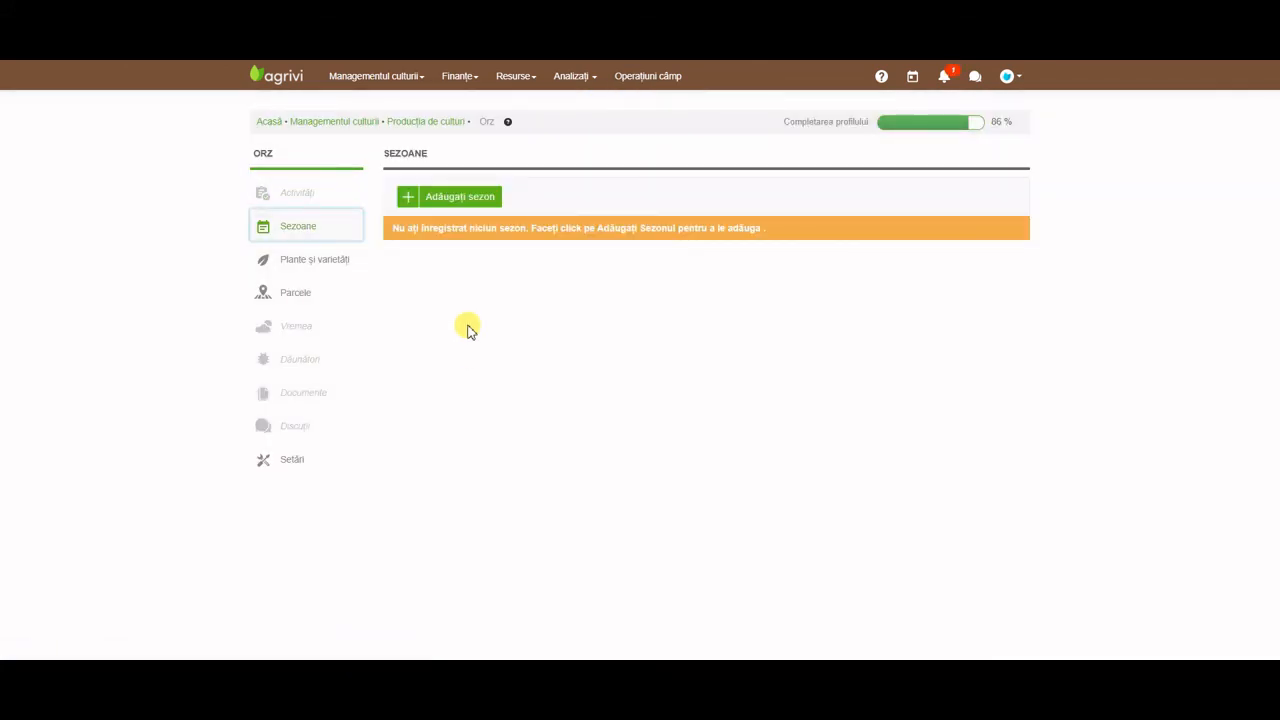
Check Orz's varieties Bass and Grout, then show its empty Sezoane list.
click(322, 278)
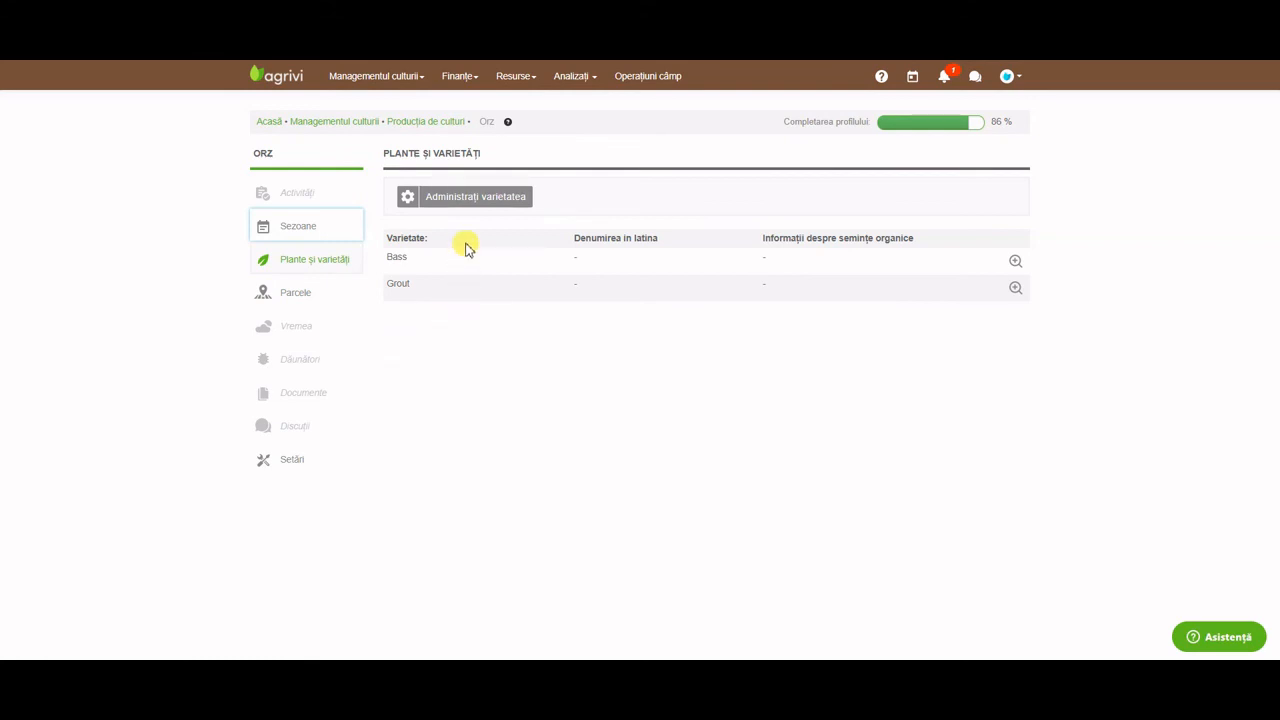
click(477, 198)
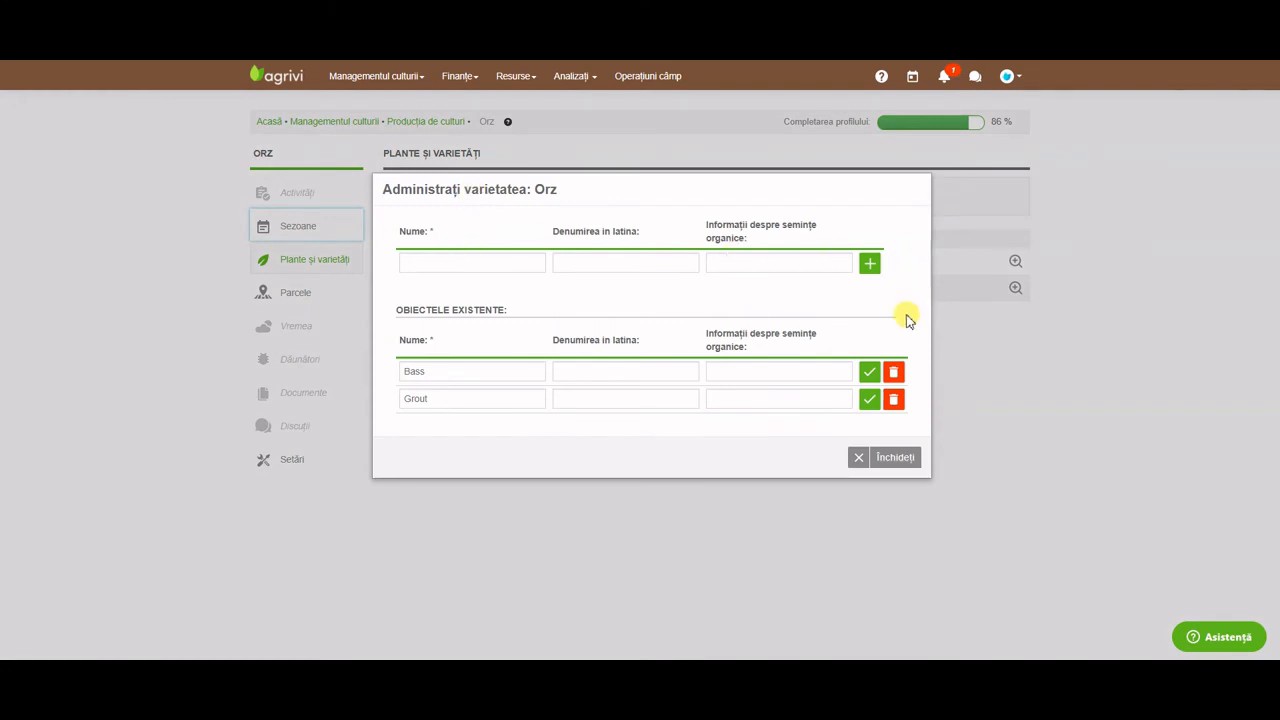
click(900, 458)
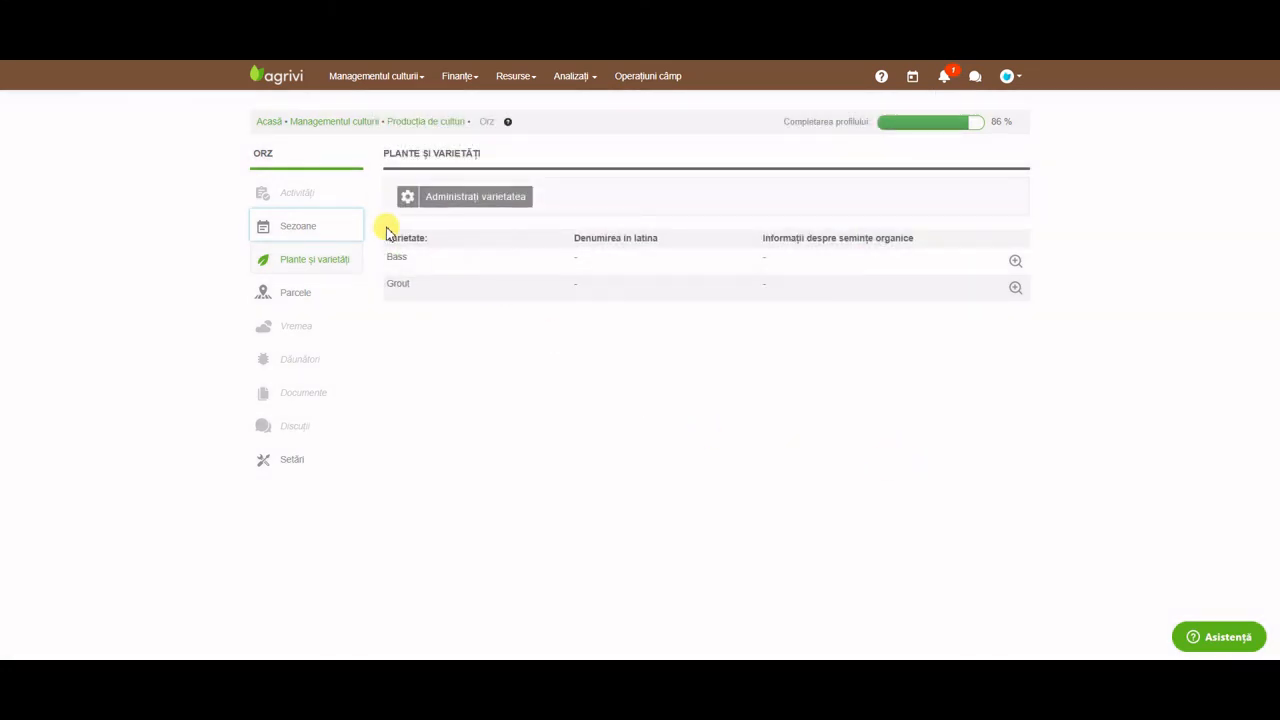
click(316, 231)
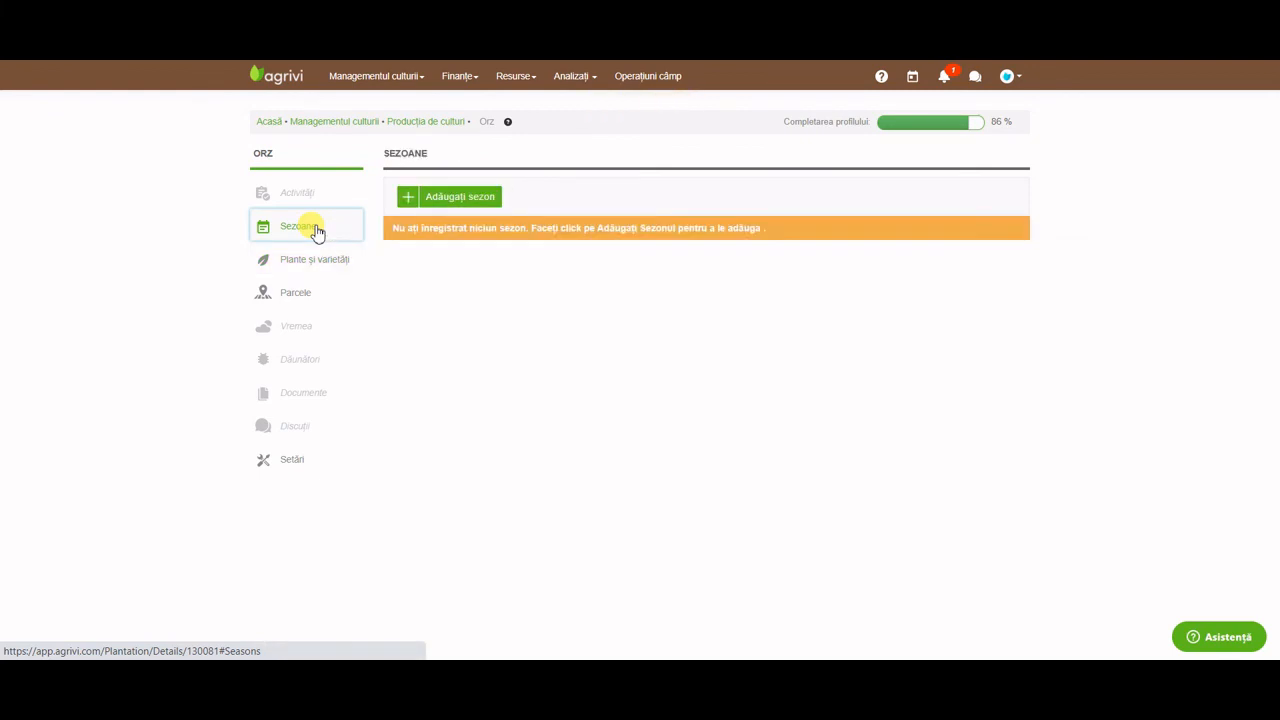
Create a new season named 2020 starting 02.03.2020.
click(460, 200)
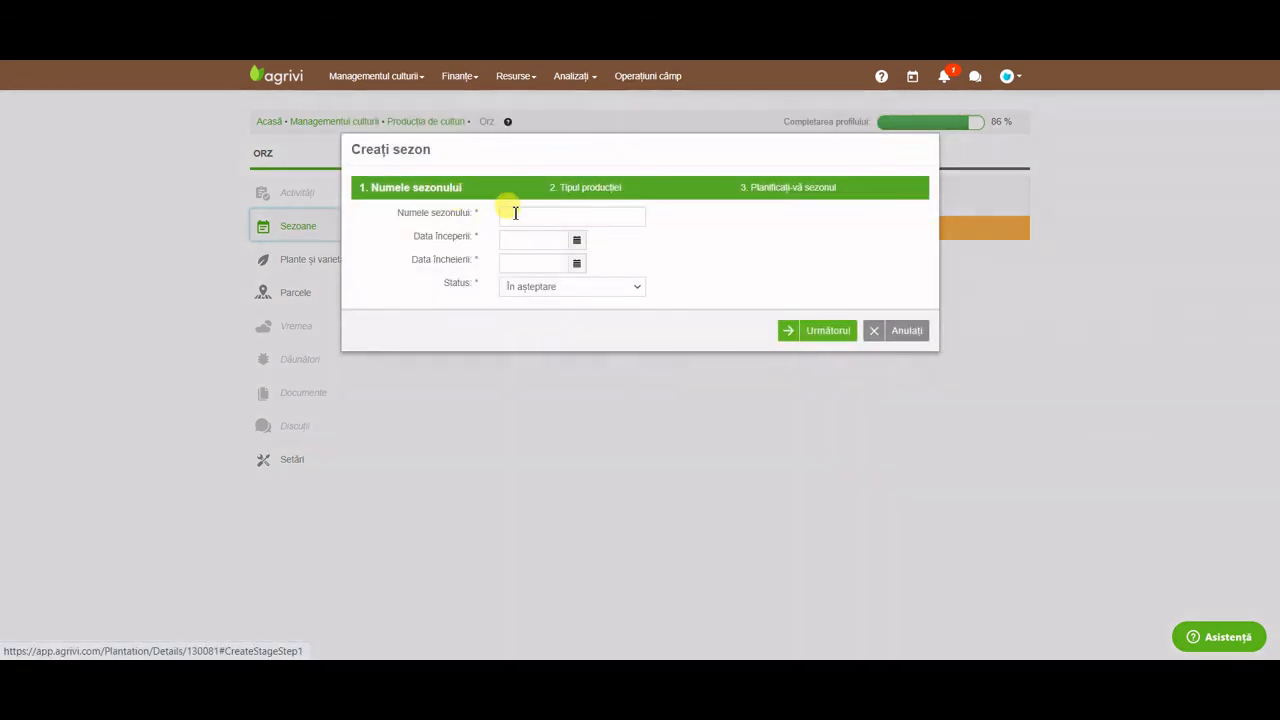
click(515, 213)
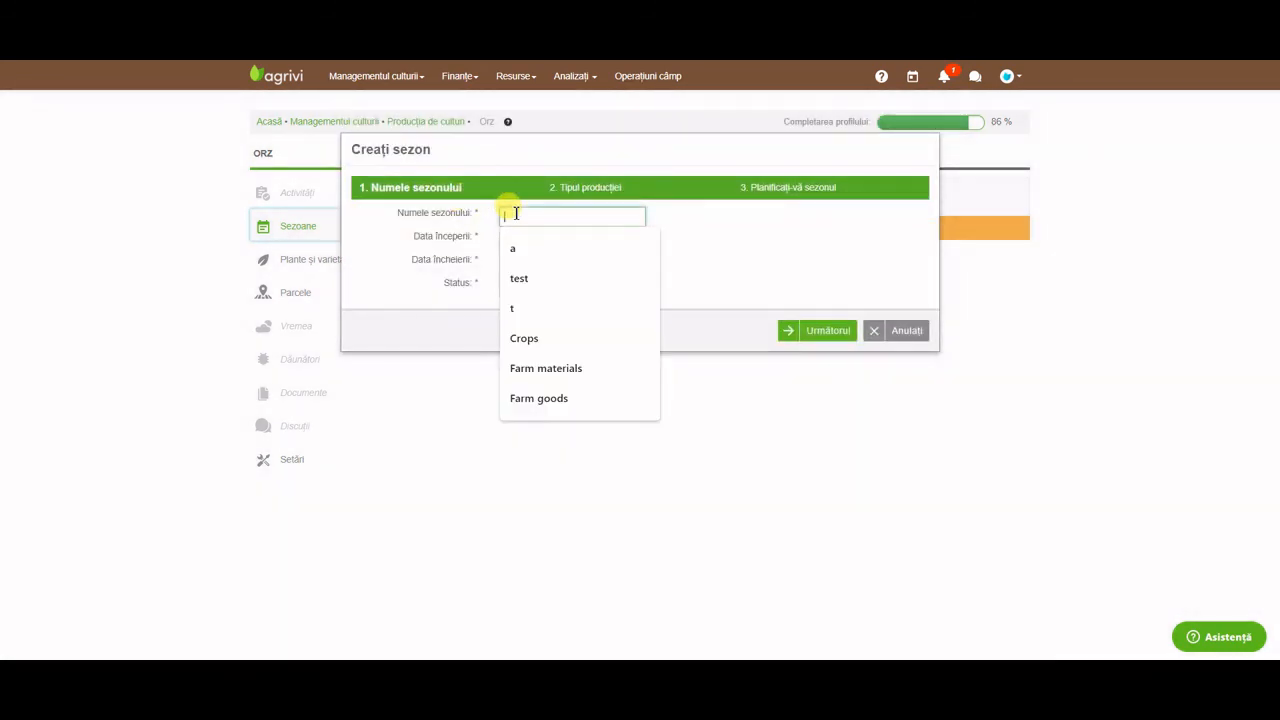
text(2020)
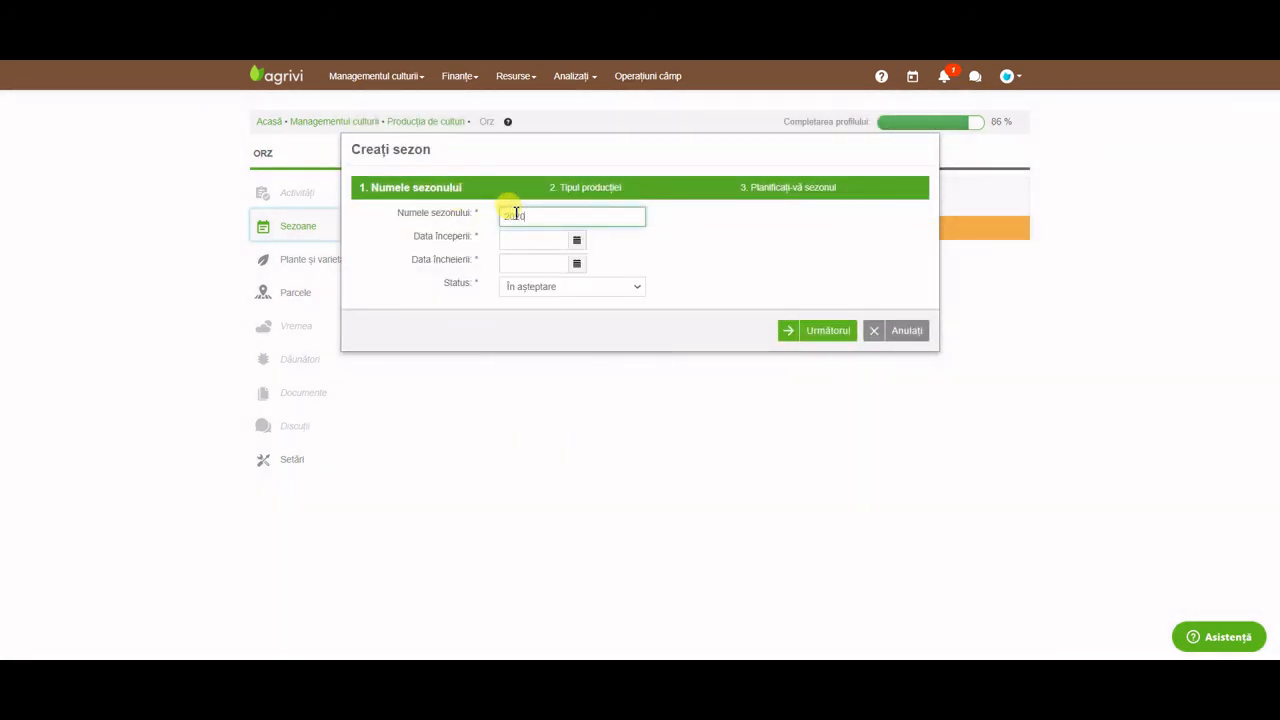
click(524, 238)
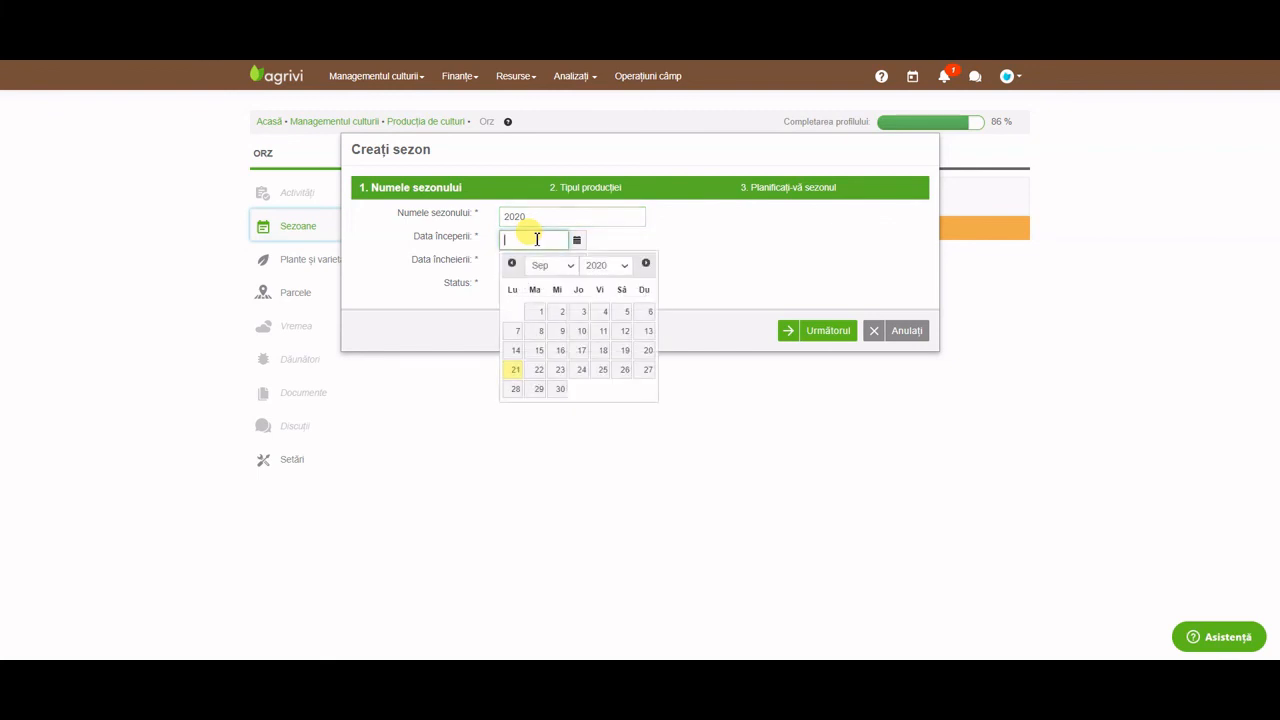
click(545, 265)
click(541, 305)
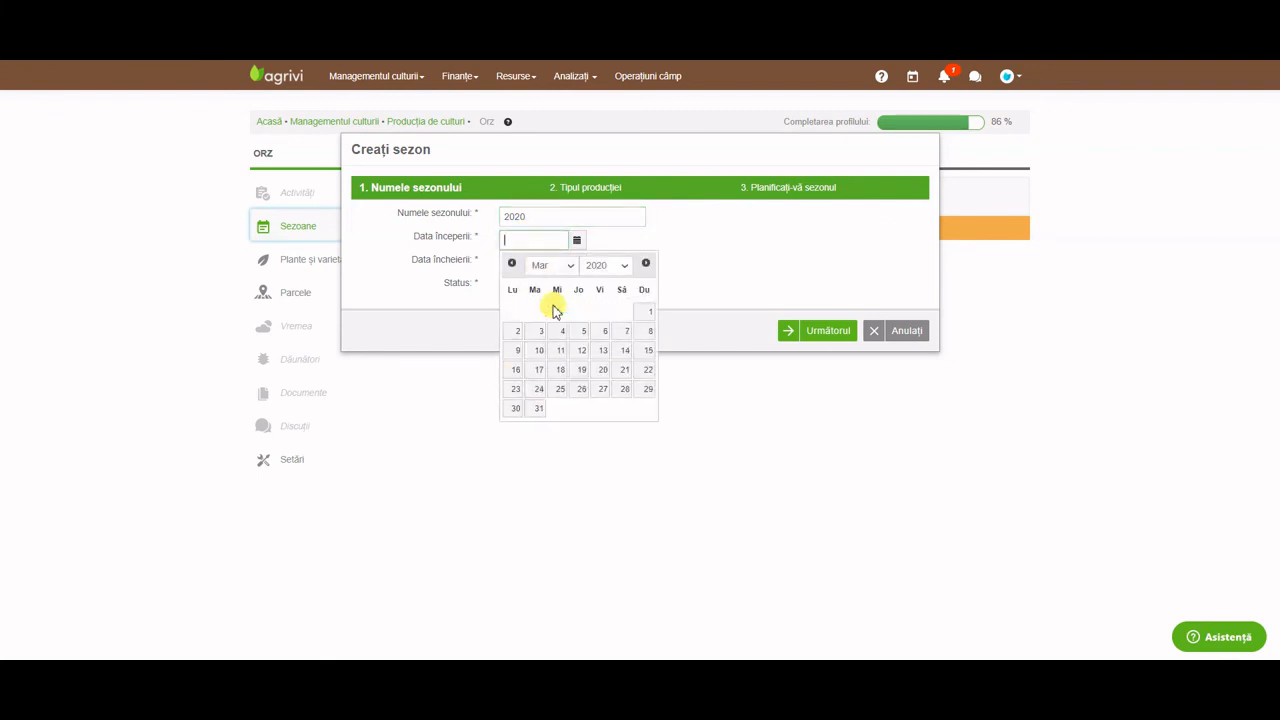
click(517, 332)
Set the season's end date to 09.11.2020 and status to În progres, then continue.
click(540, 262)
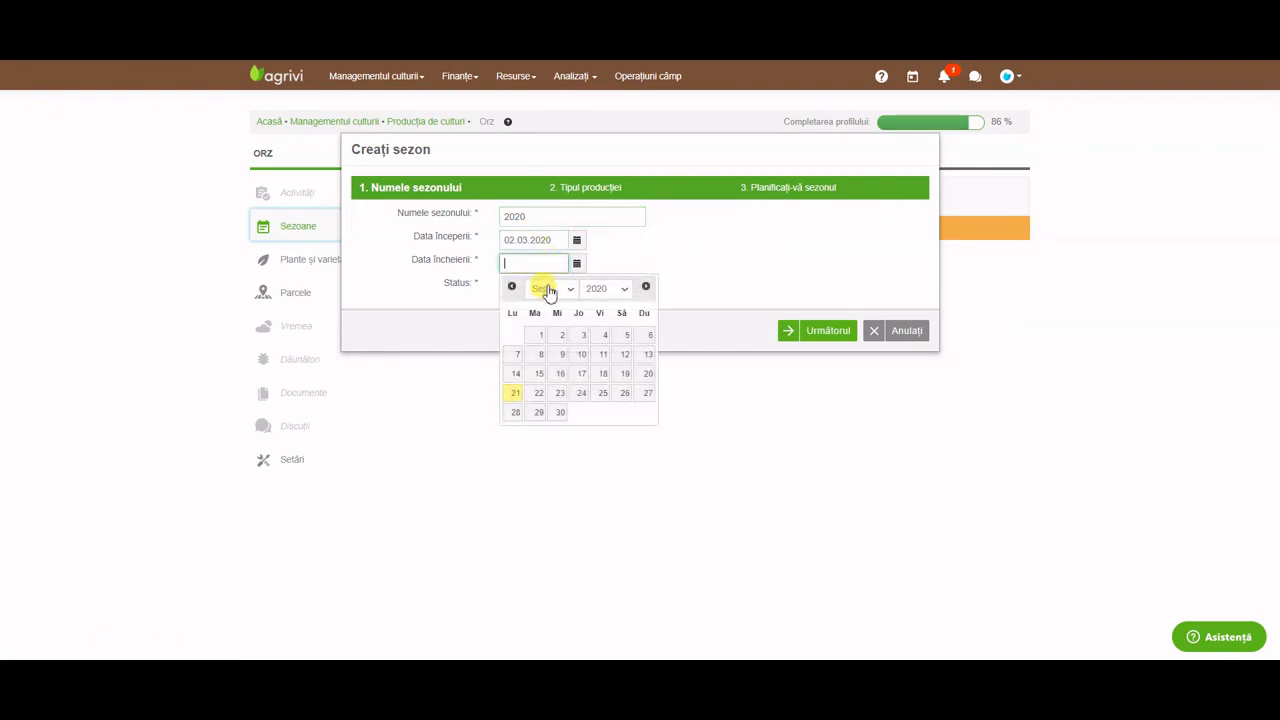
click(548, 288)
click(542, 423)
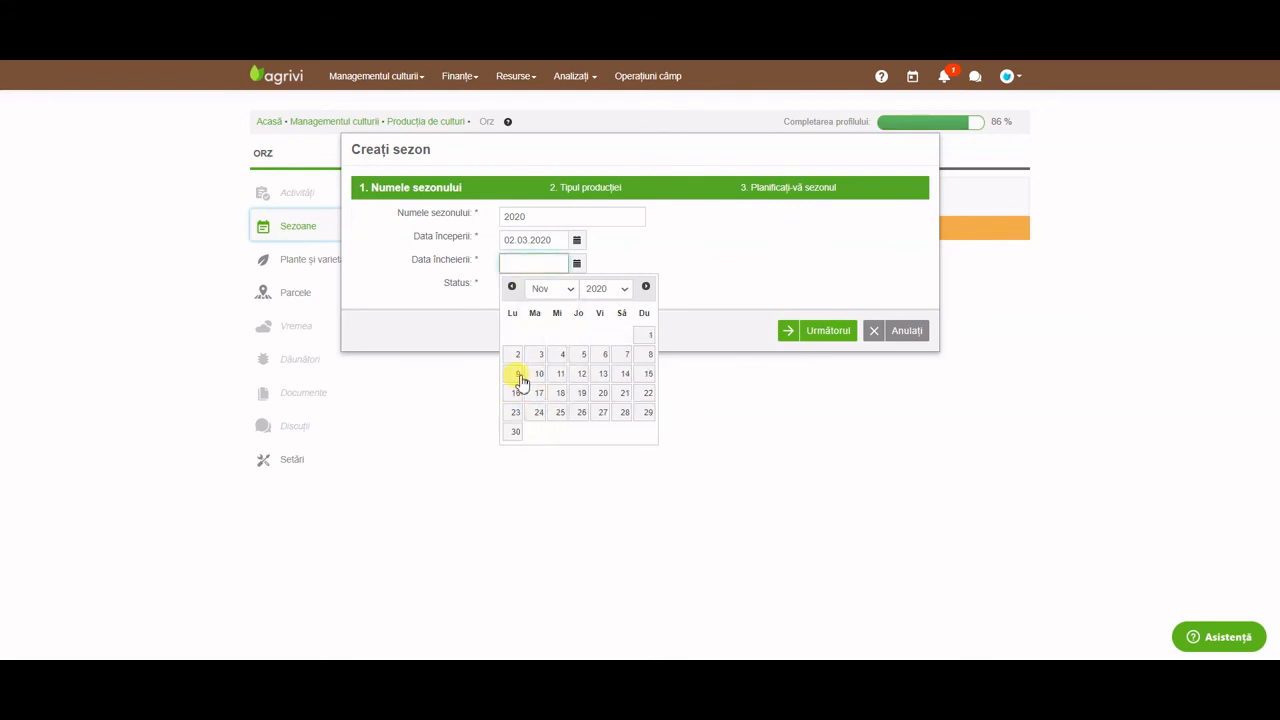
click(516, 374)
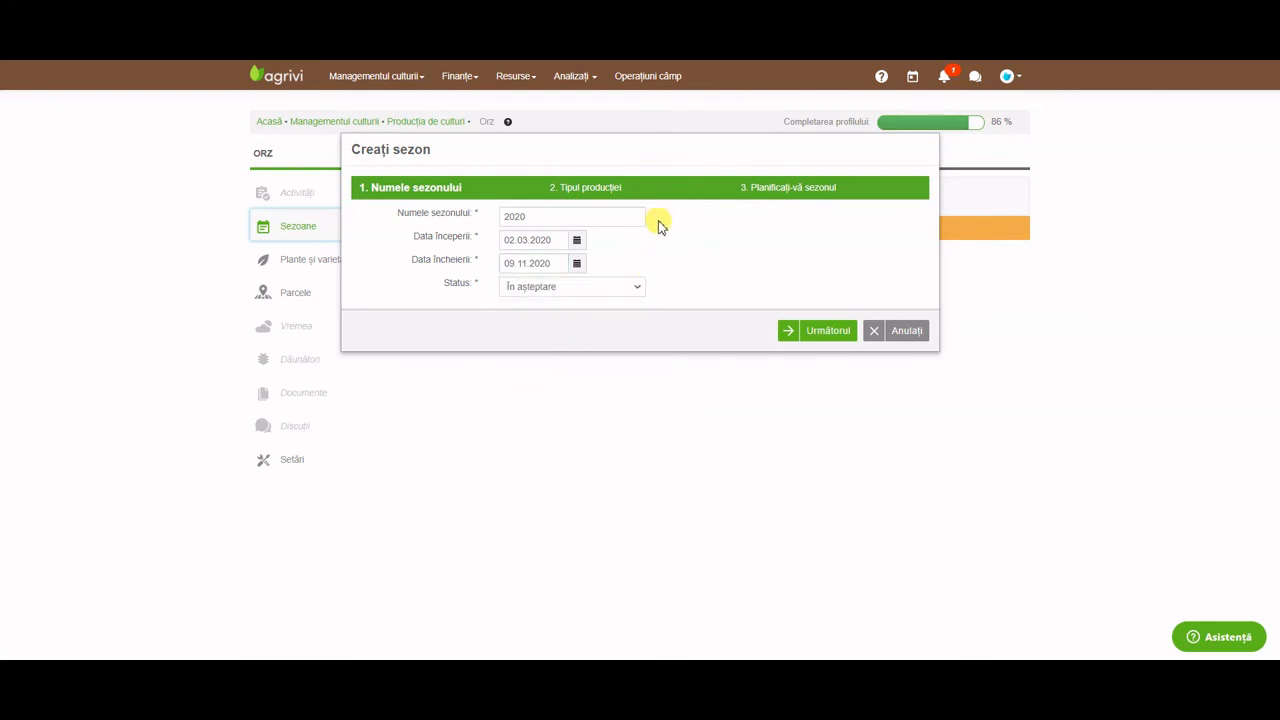
click(640, 290)
click(628, 308)
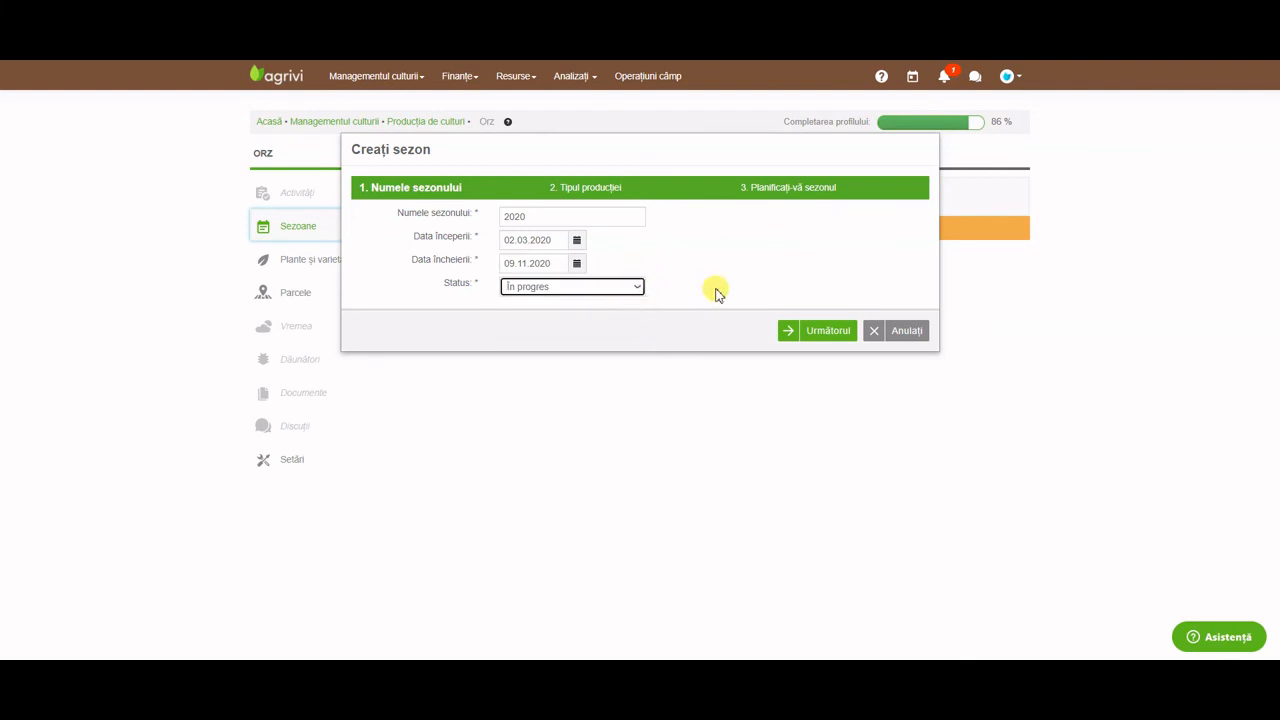
click(805, 328)
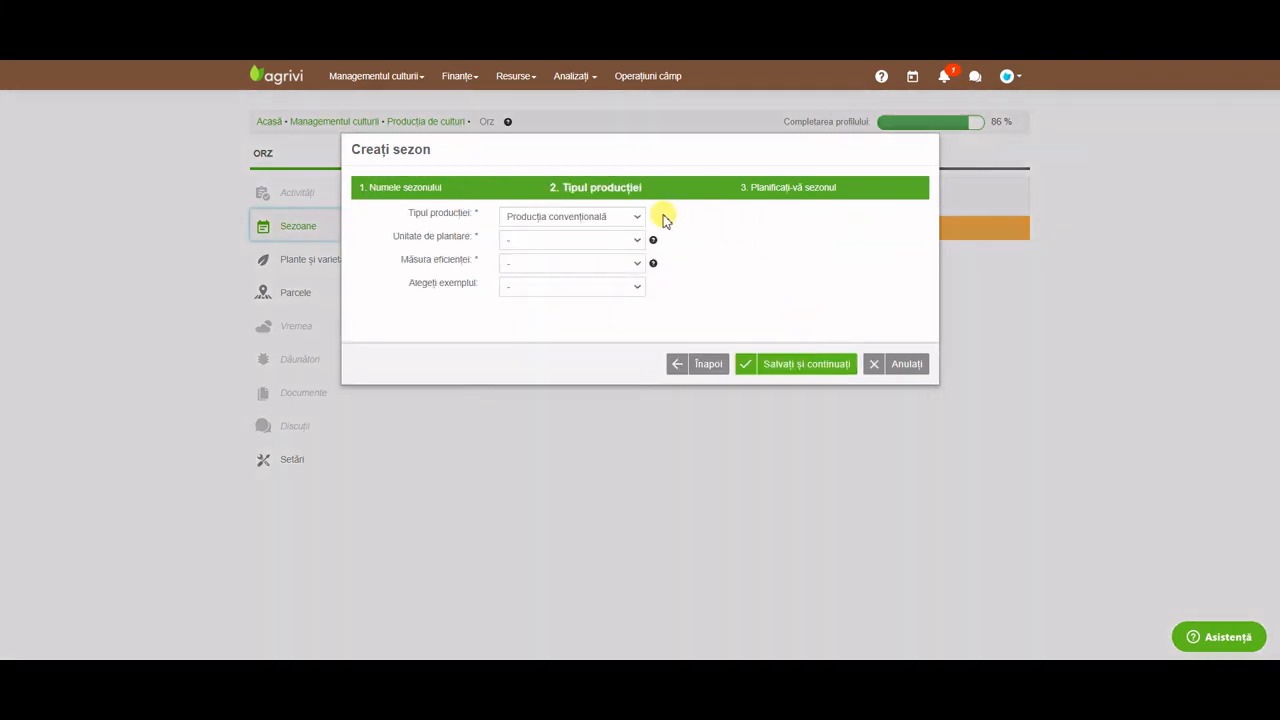
Set both the planting unit and efficiency measure to Greutate.
click(634, 238)
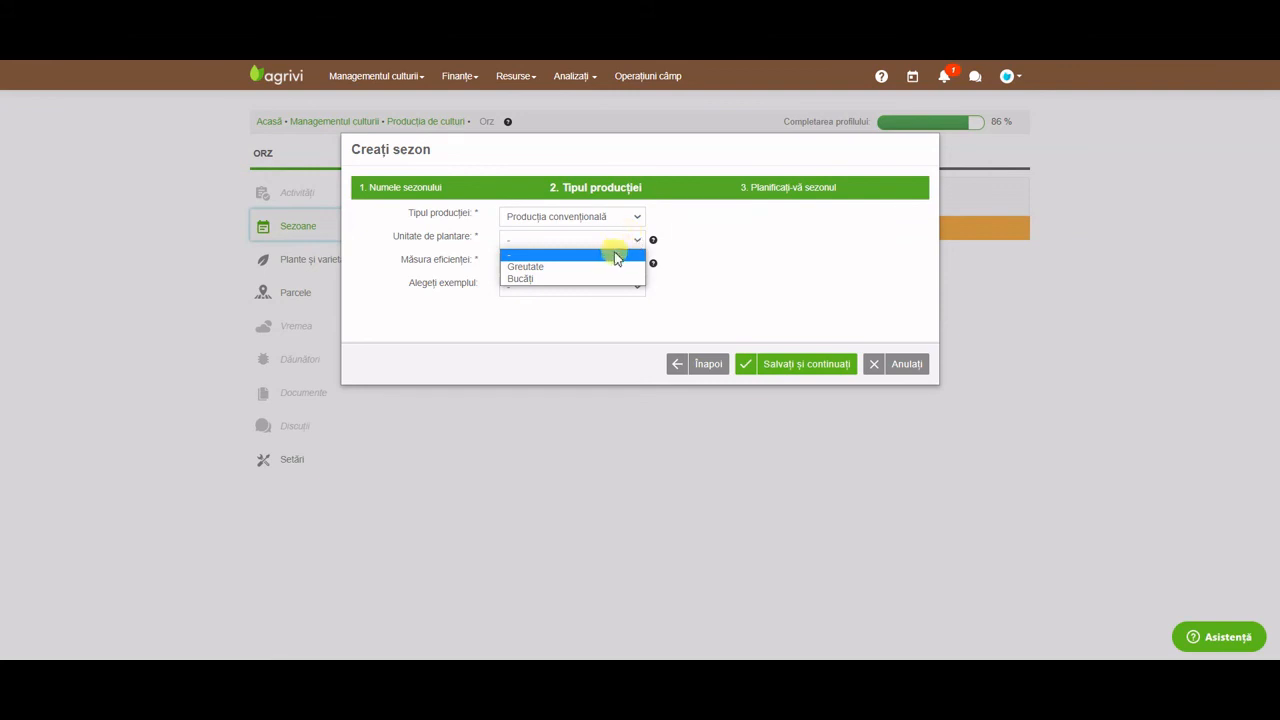
click(605, 266)
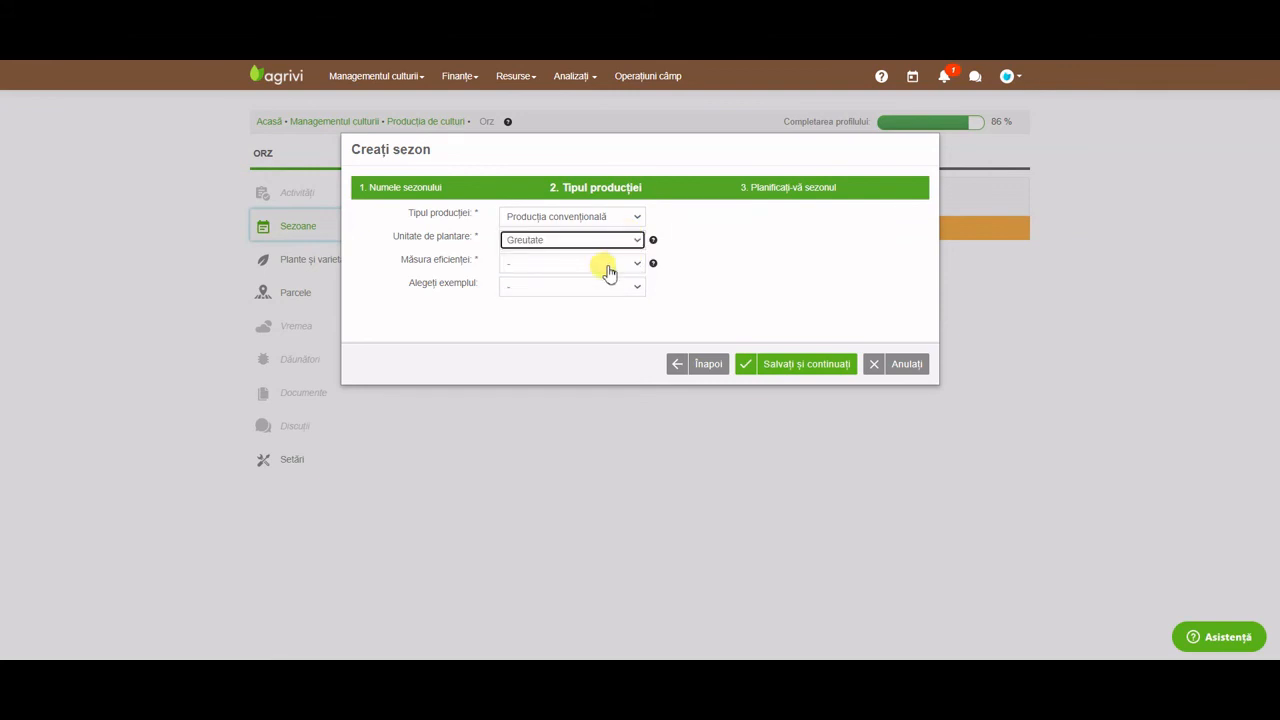
click(608, 268)
click(601, 287)
Apply the Cultivarea terenului nearabil example template and save the season step.
click(616, 290)
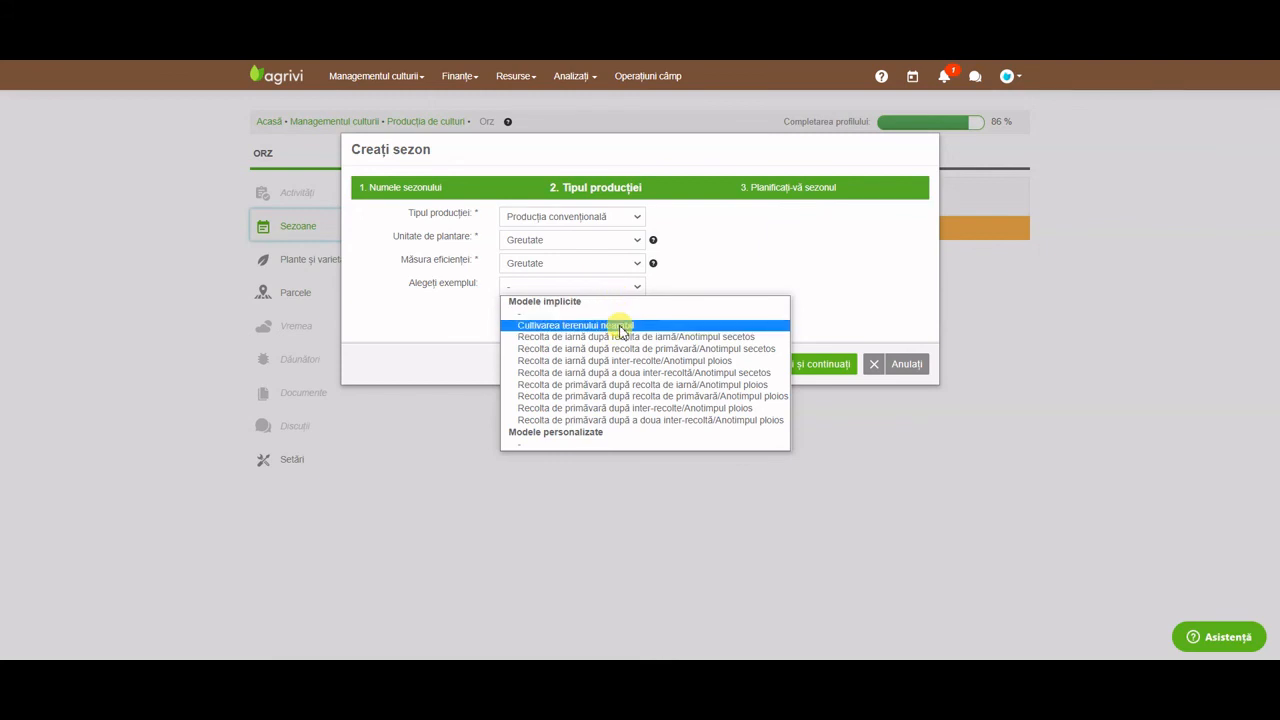
click(622, 330)
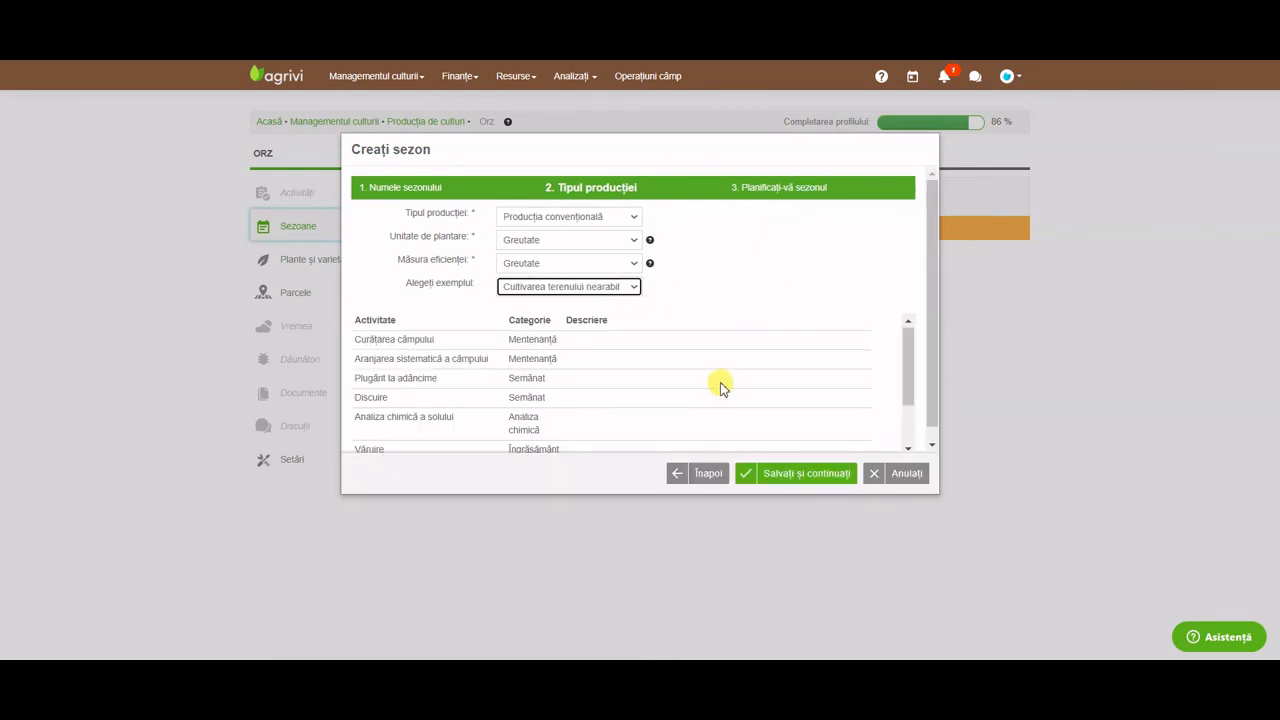
scroll(720, 383, down, 3)
scroll(720, 383, up, 3)
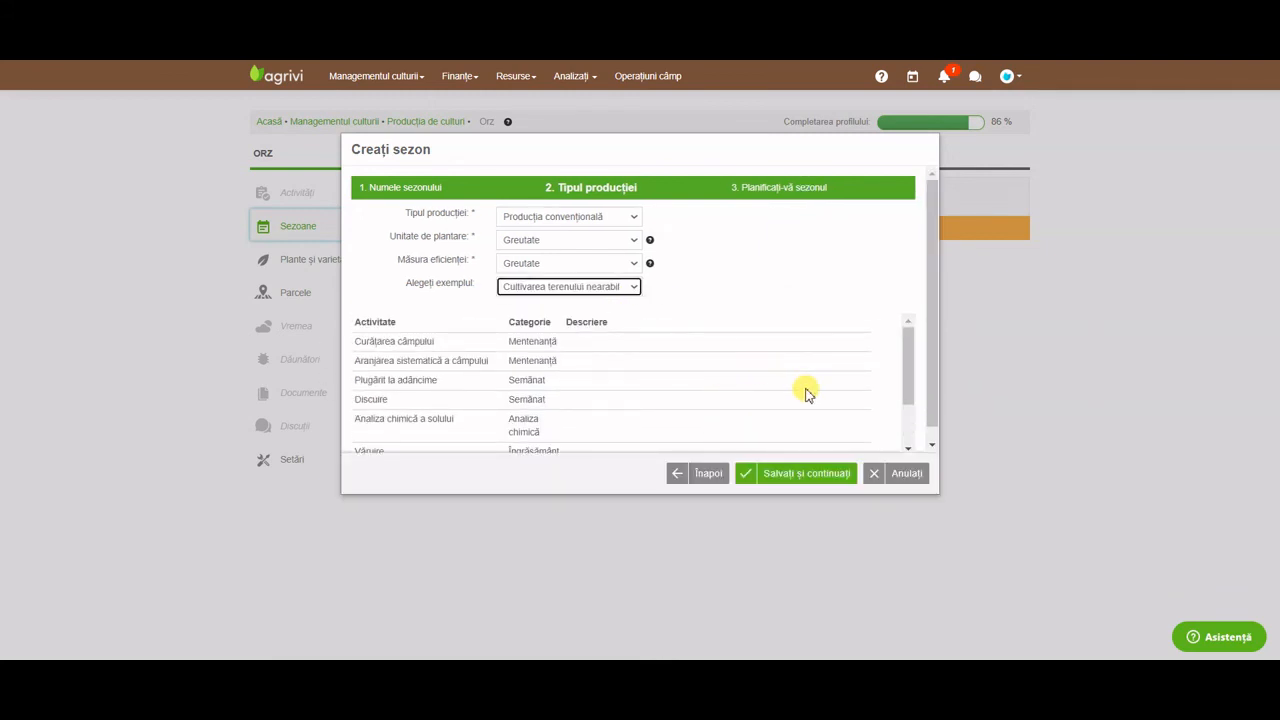
click(634, 288)
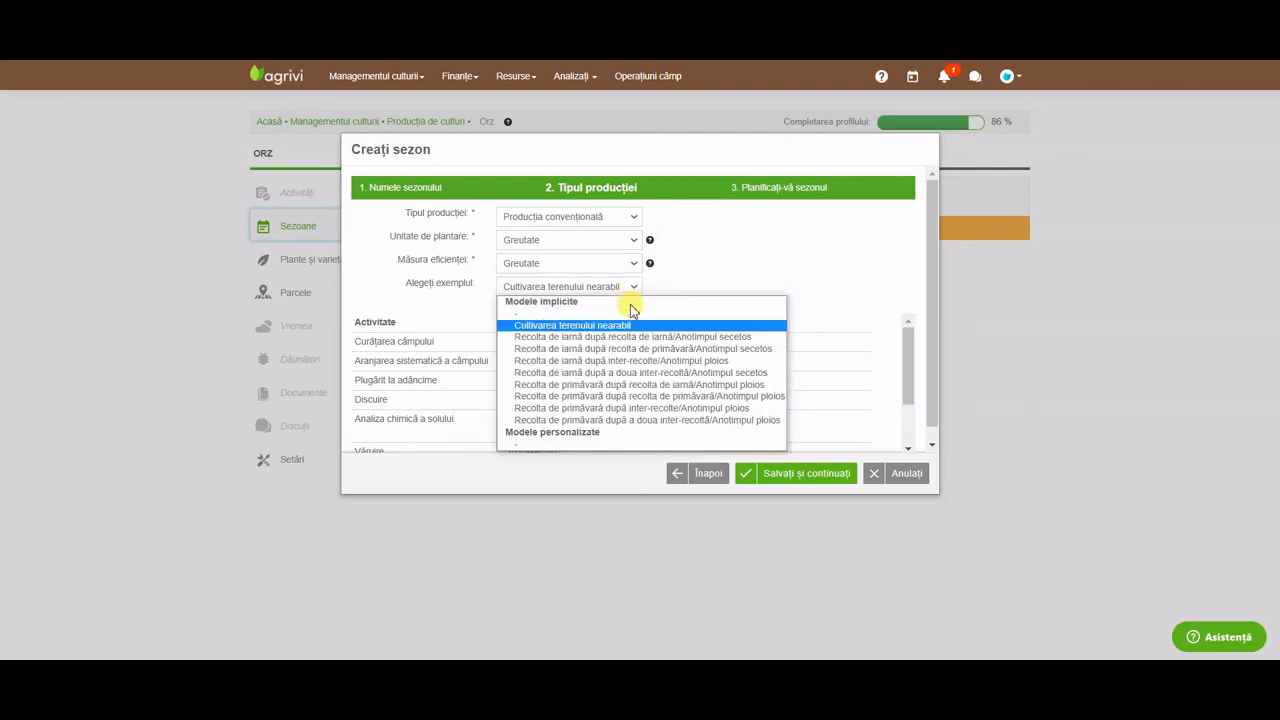
click(851, 275)
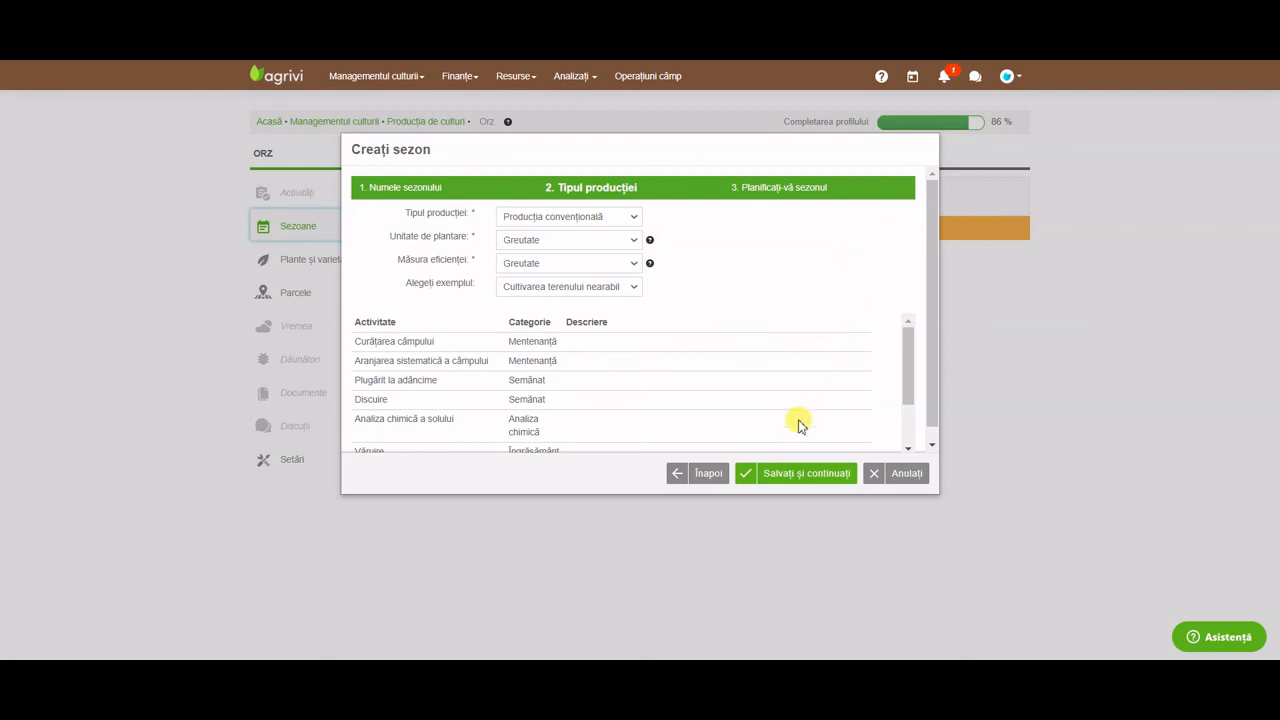
click(799, 472)
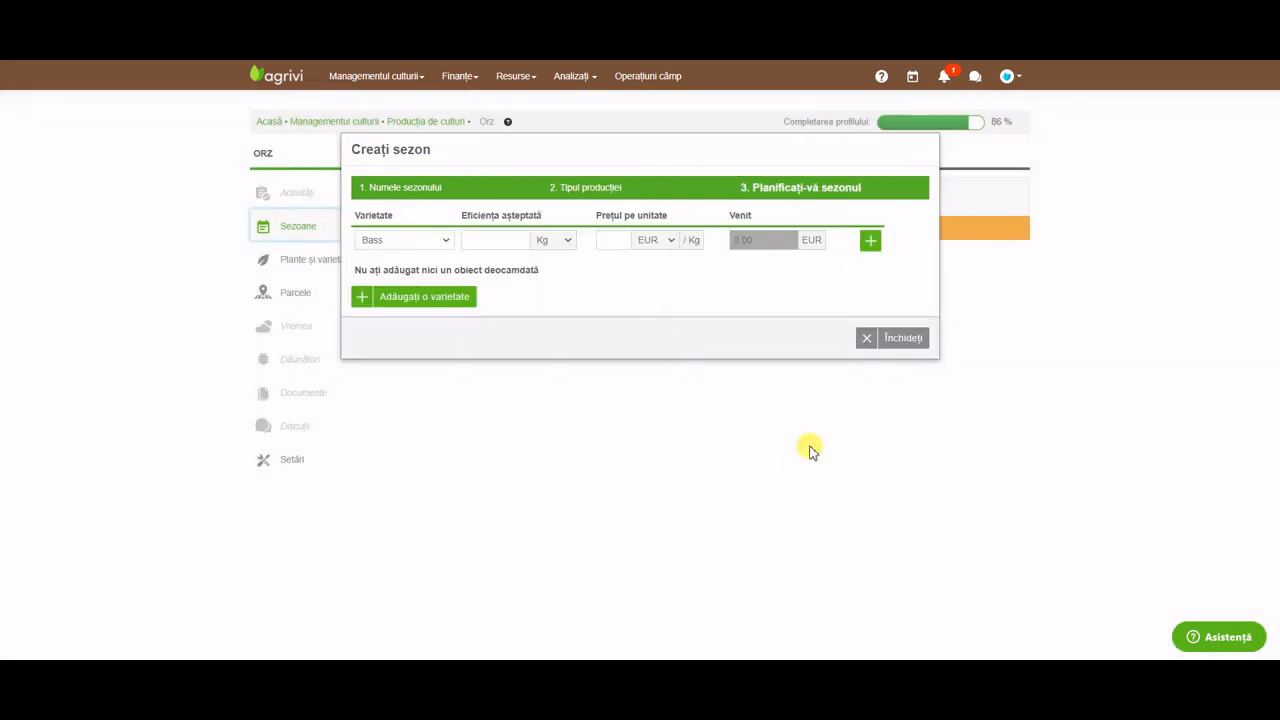
Plan Bass and Grout at 10000 Kg each and 2 EUR/Kg, then close the season.
click(520, 245)
text(1)
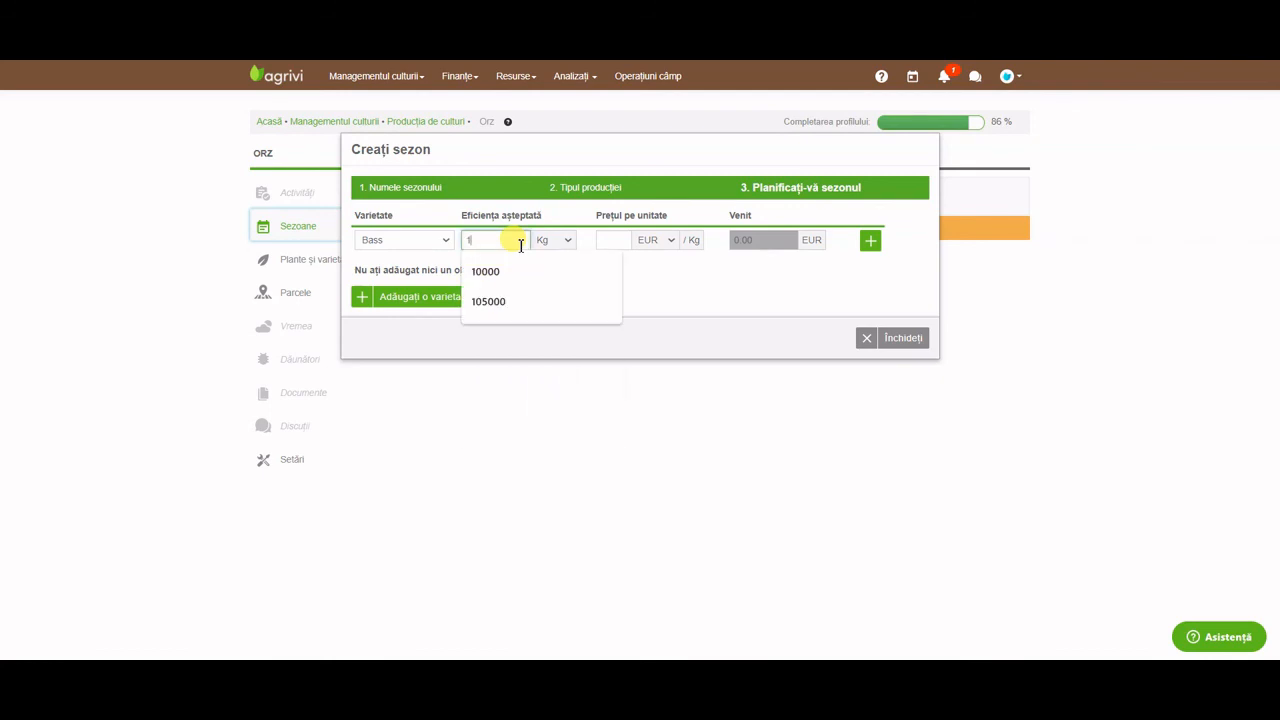
text(0000)
click(624, 242)
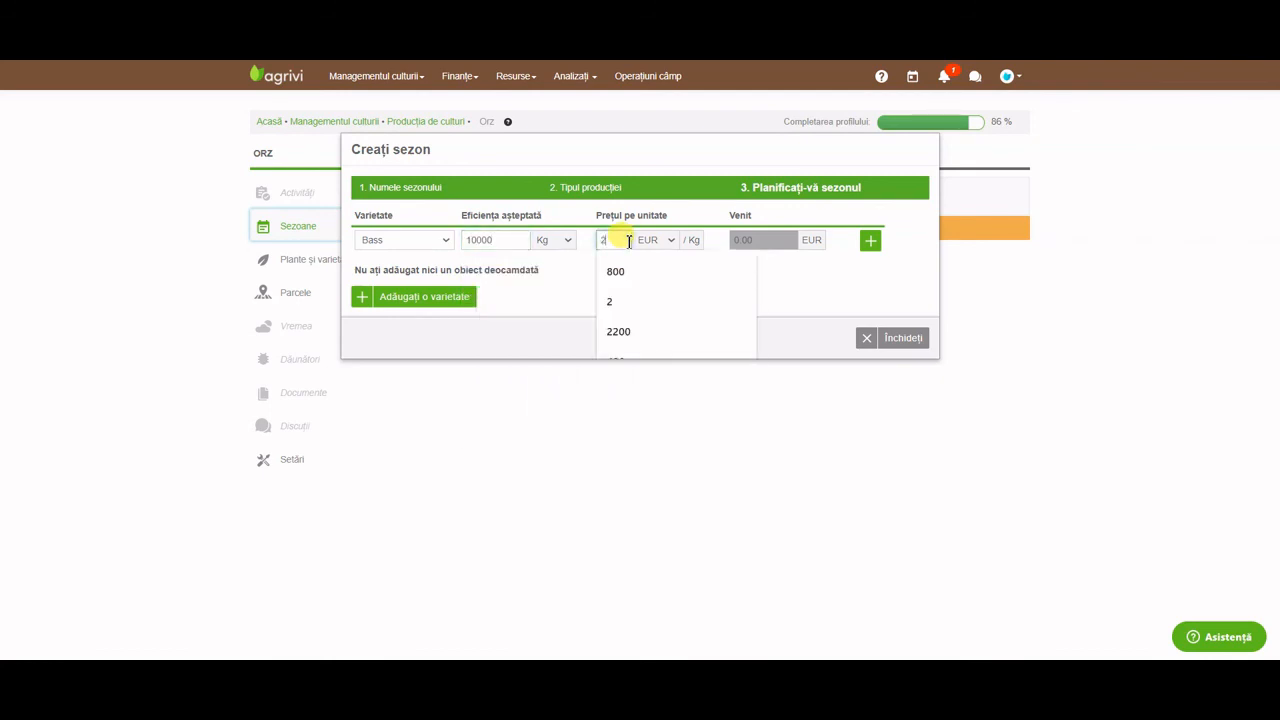
text(2)
click(870, 241)
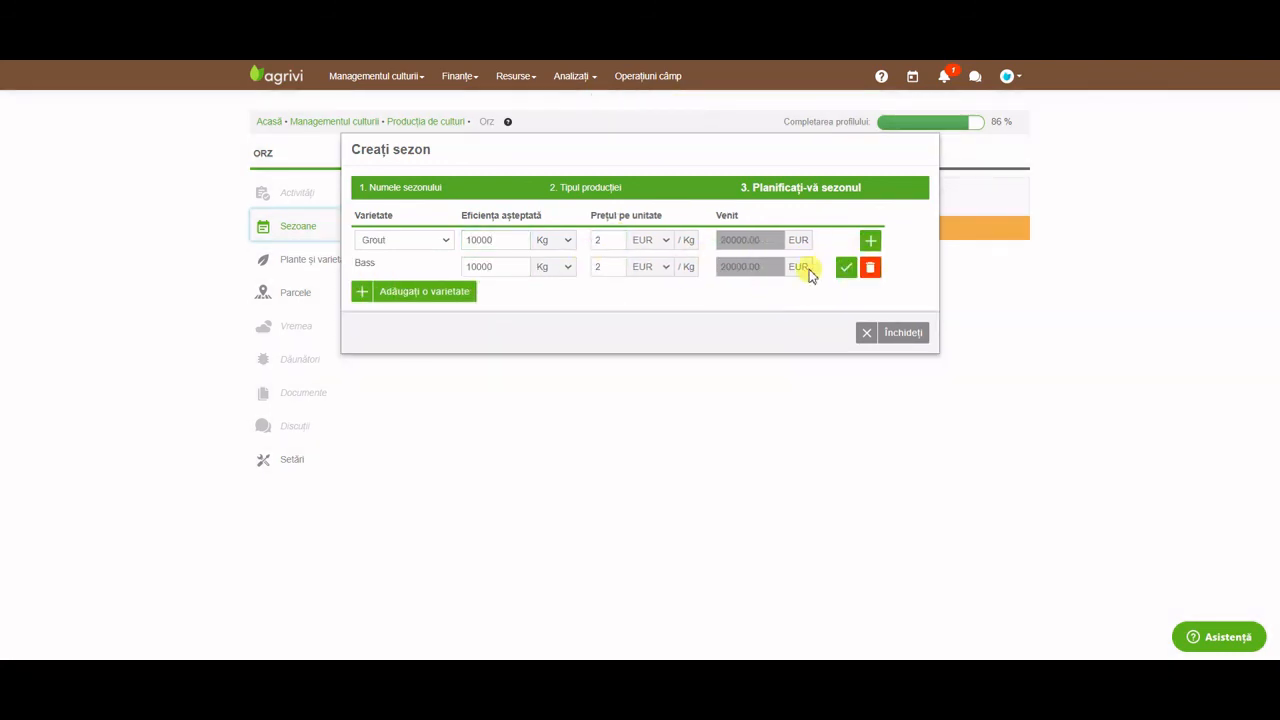
click(870, 241)
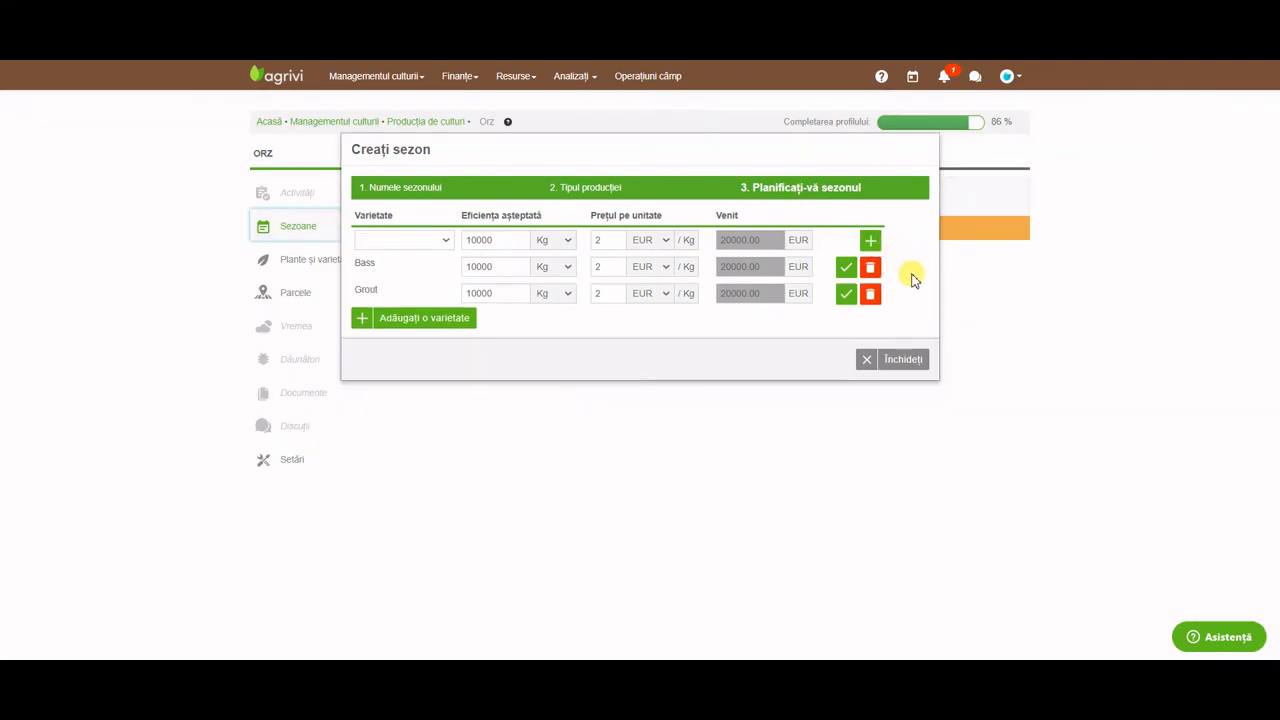
click(908, 360)
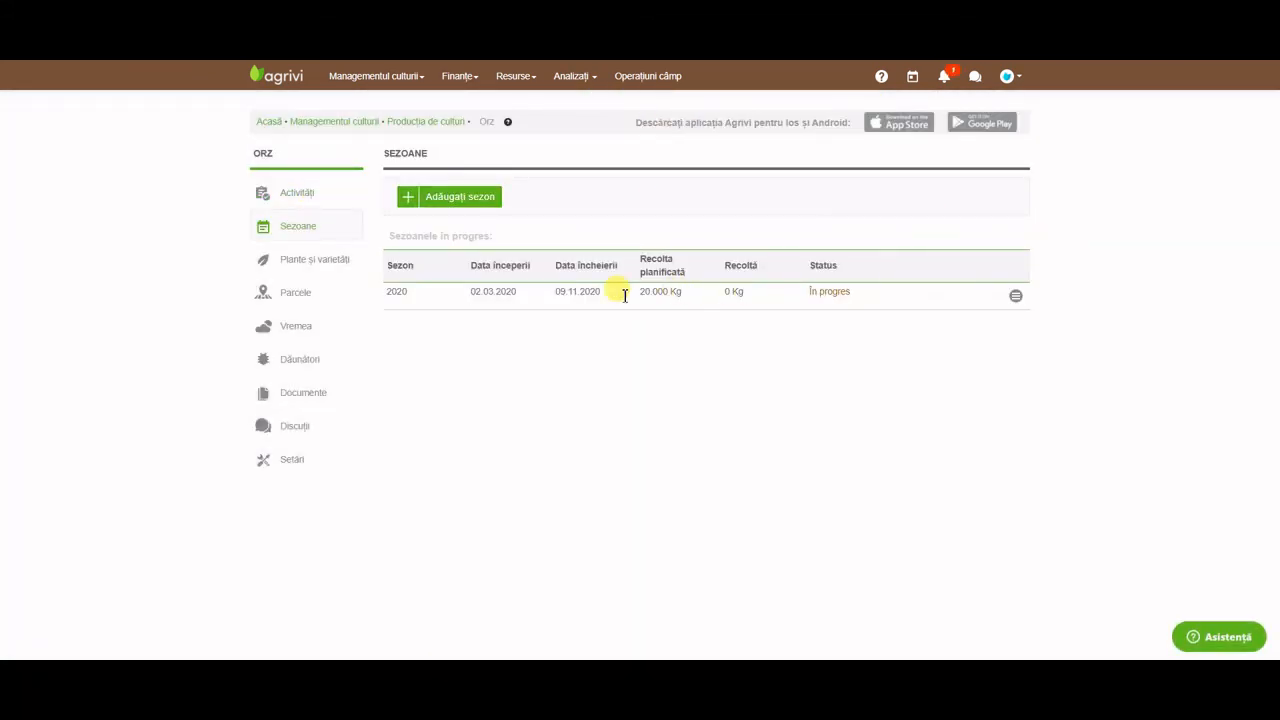
View the Orz activities list, return to the farm home page, then open the Help Center.
click(312, 200)
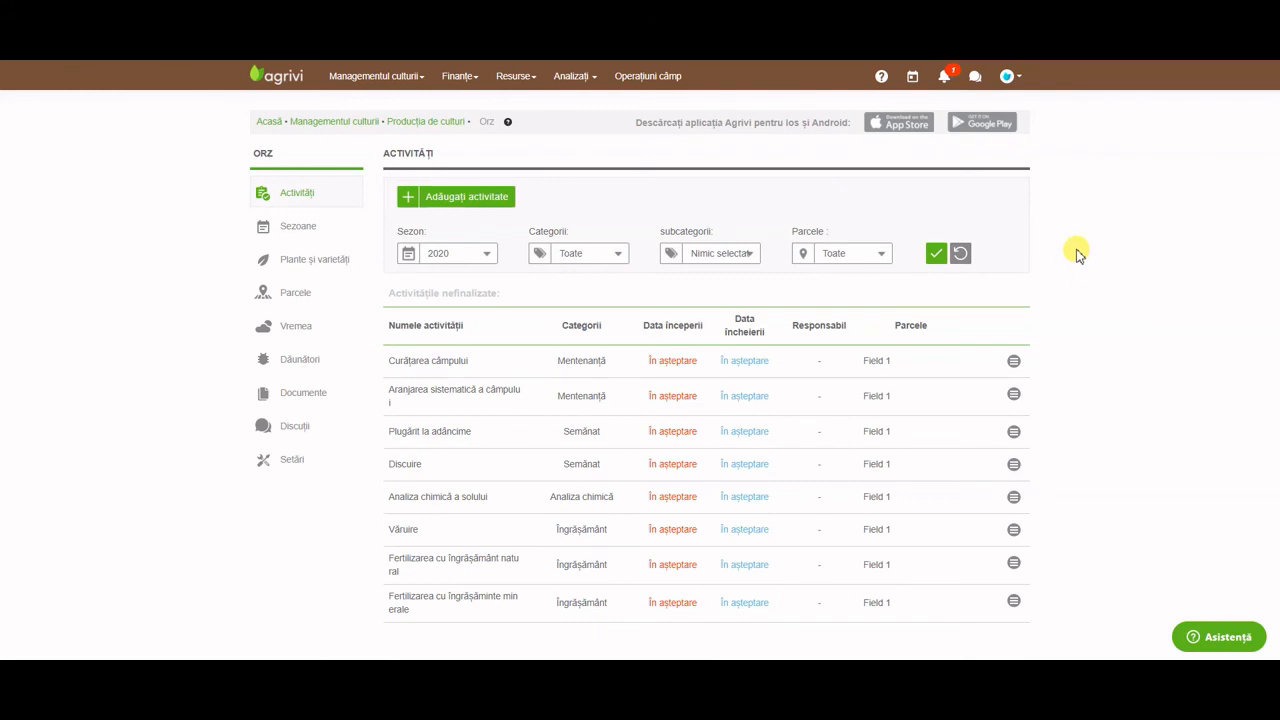
click(268, 80)
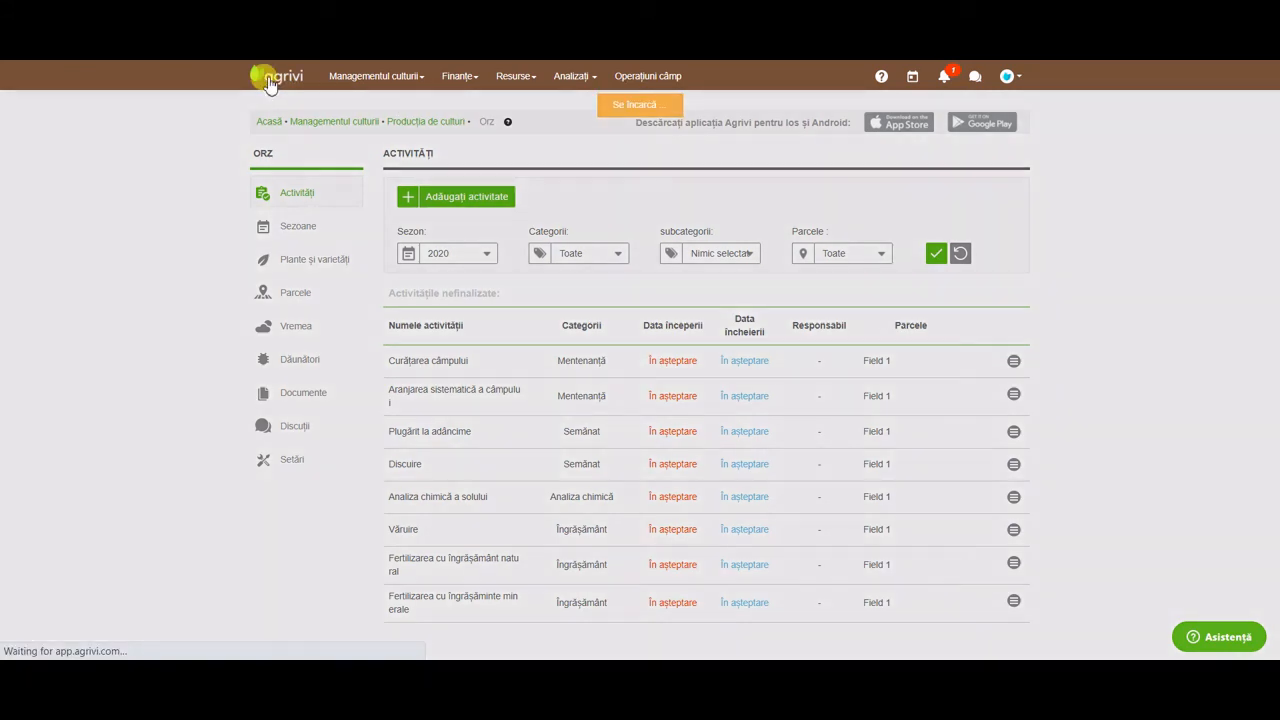
click(876, 86)
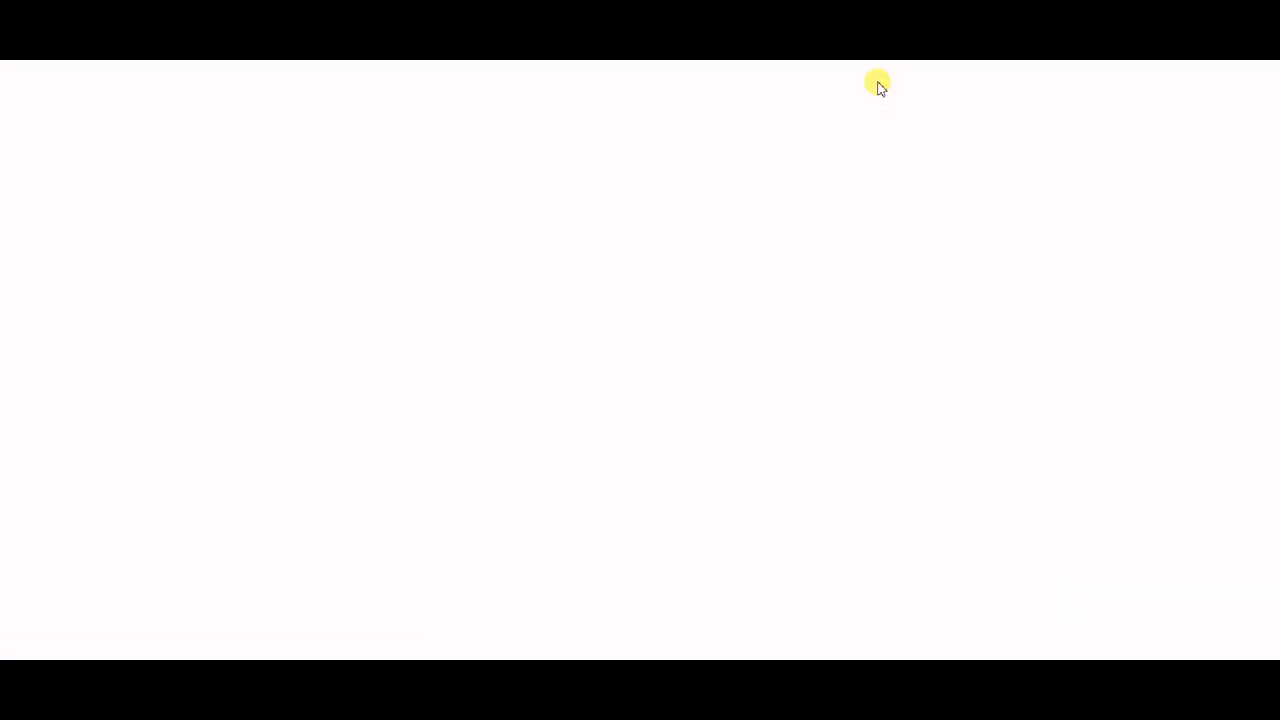